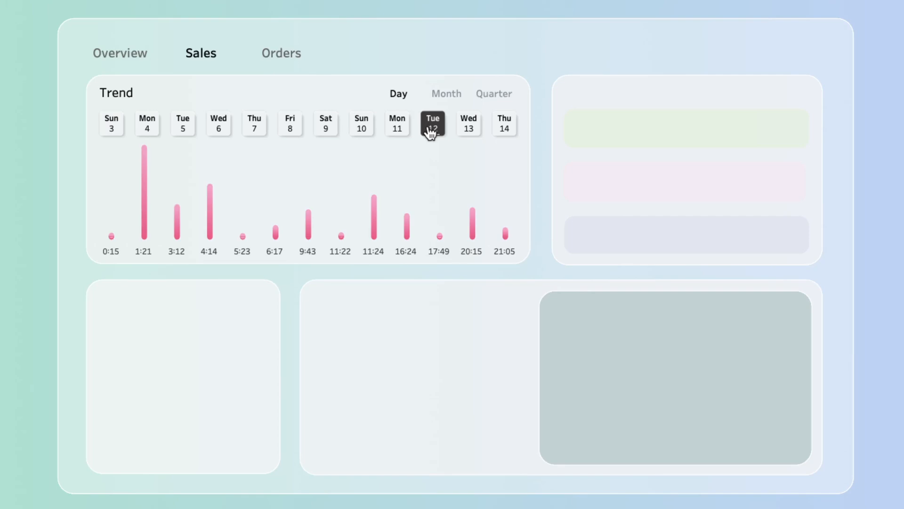
View the finished Sales dashboard's Trend chart by month and by quarter, trying Sep '24, Q3 '24 and Aug '24.
click(441, 94)
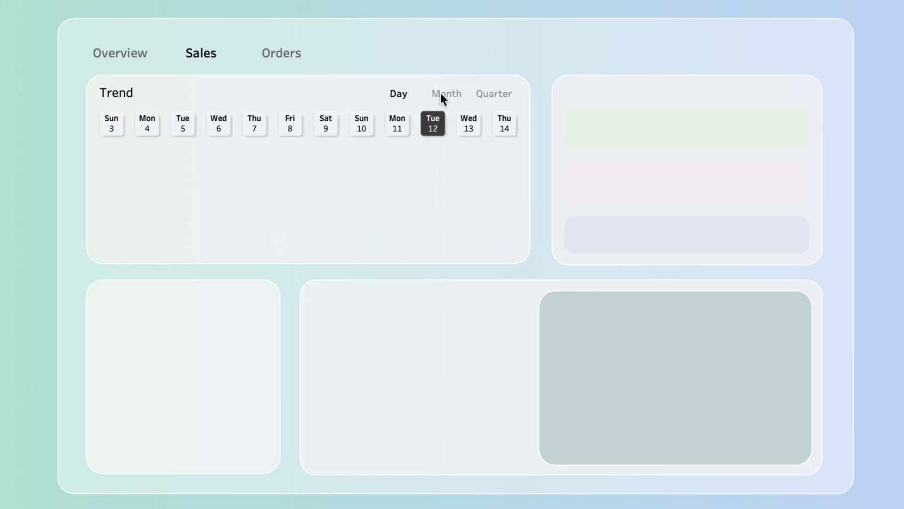
click(438, 122)
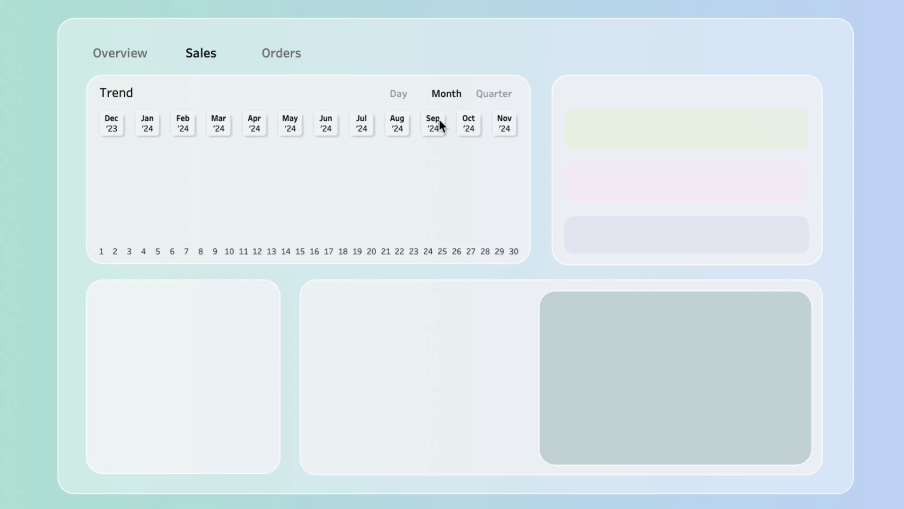
click(489, 96)
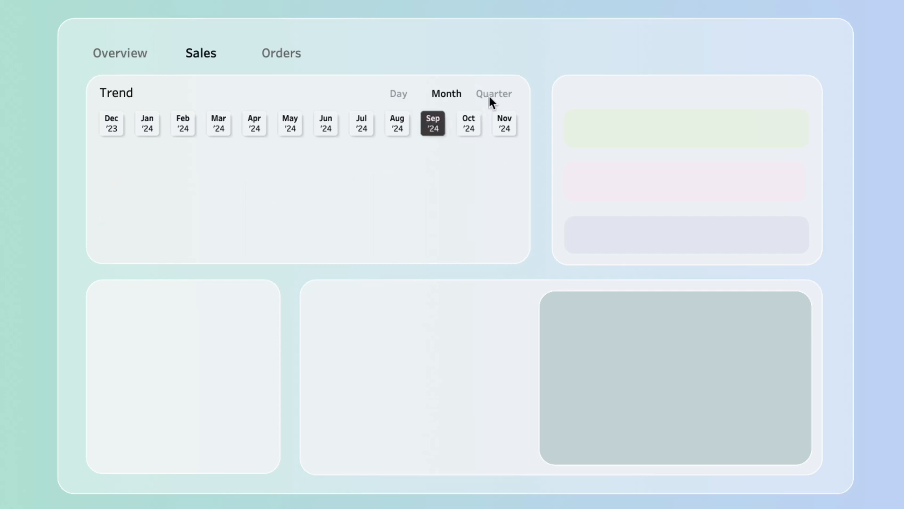
click(489, 96)
click(479, 115)
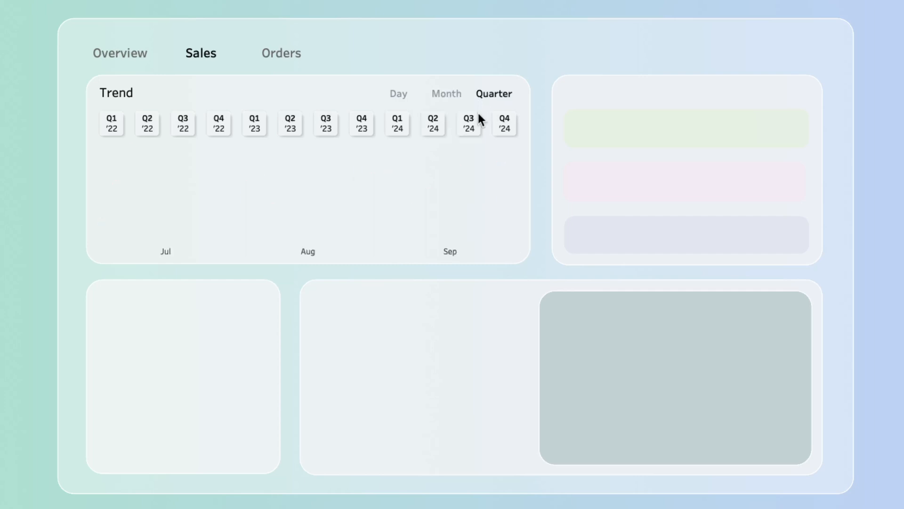
click(455, 99)
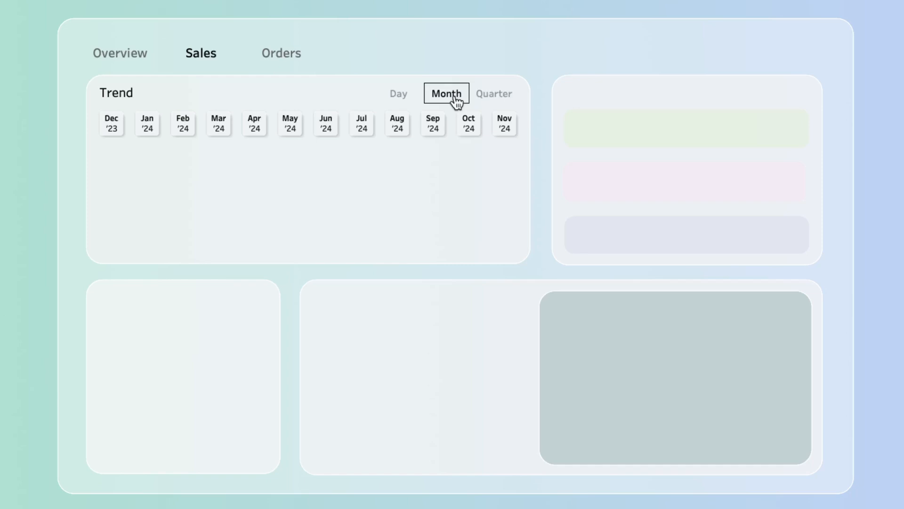
click(400, 123)
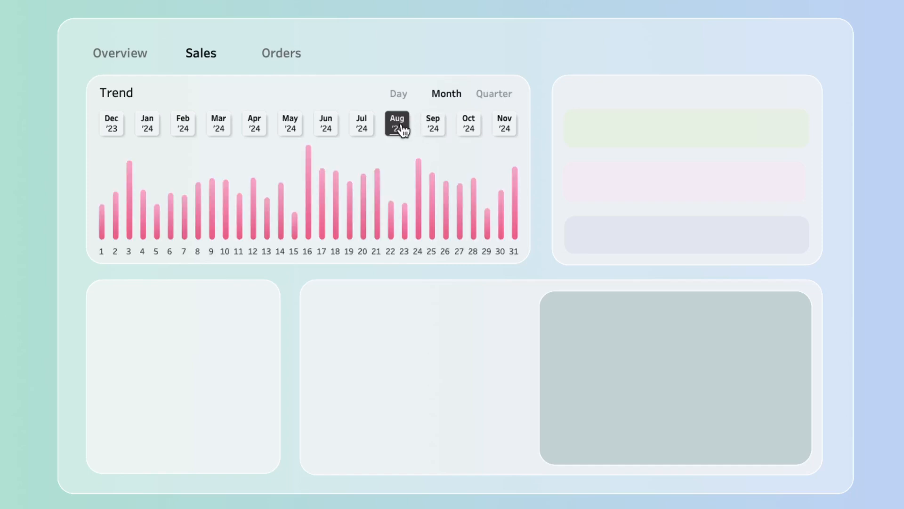
click(517, 132)
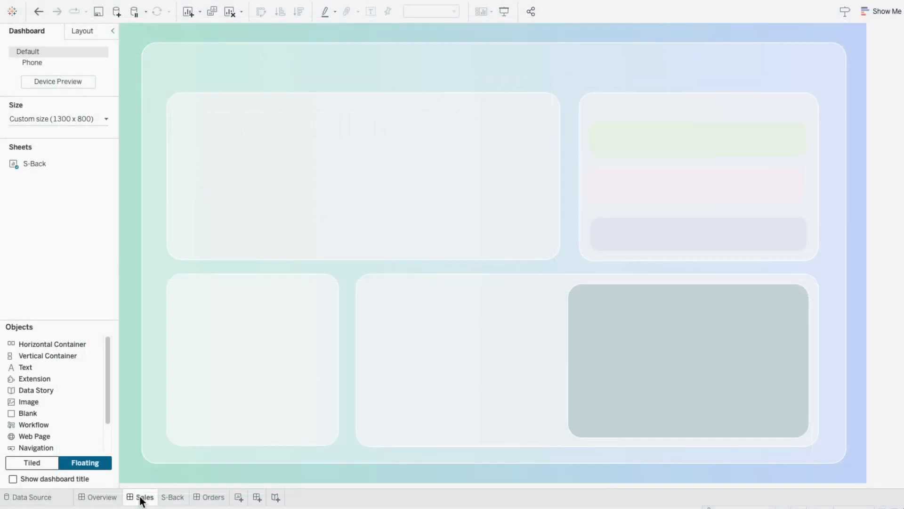
Add a new worksheet to the workbook and name it Time Period.
click(238, 497)
double_click(235, 497)
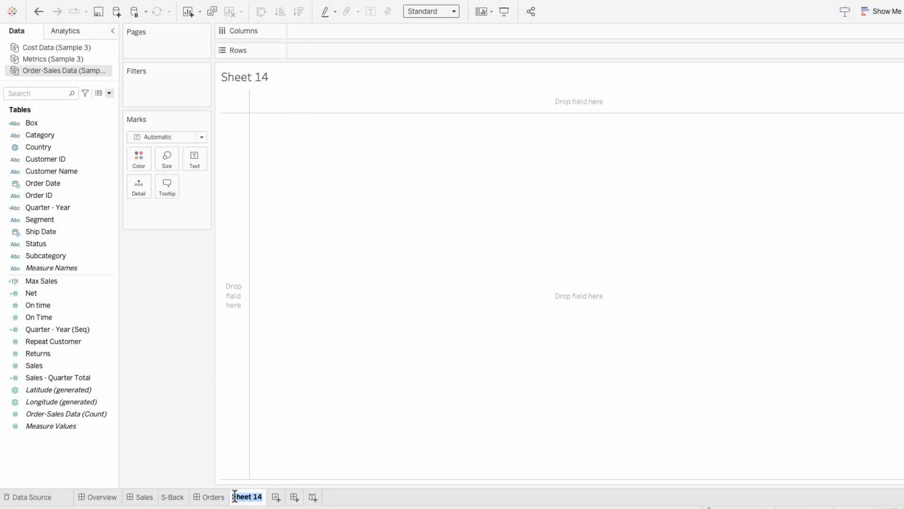
text(Time Period)
key(Return)
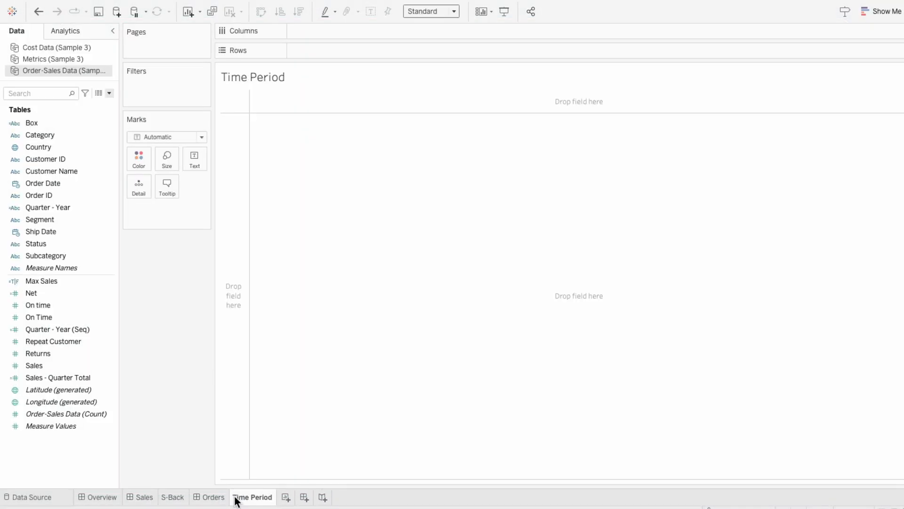
Start a new calculated field named Time Period in the Order-Sales data source.
click(109, 93)
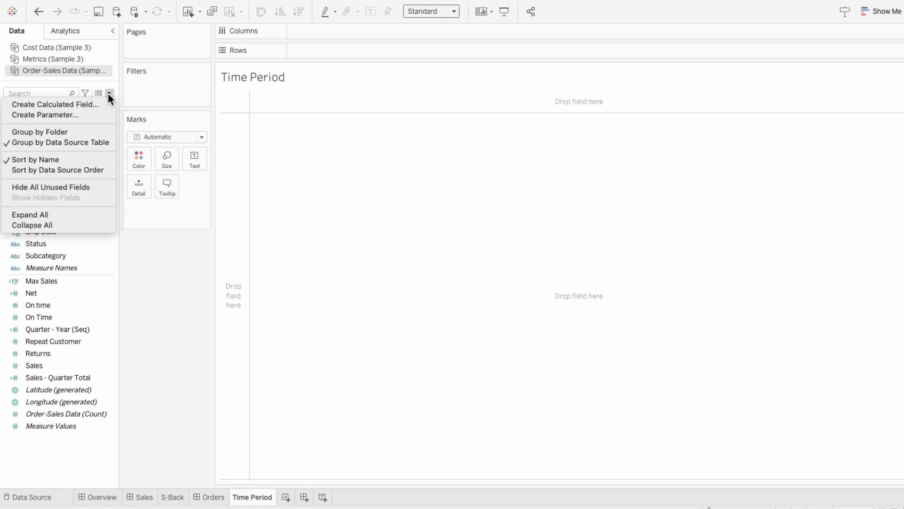
click(107, 105)
text(Time)
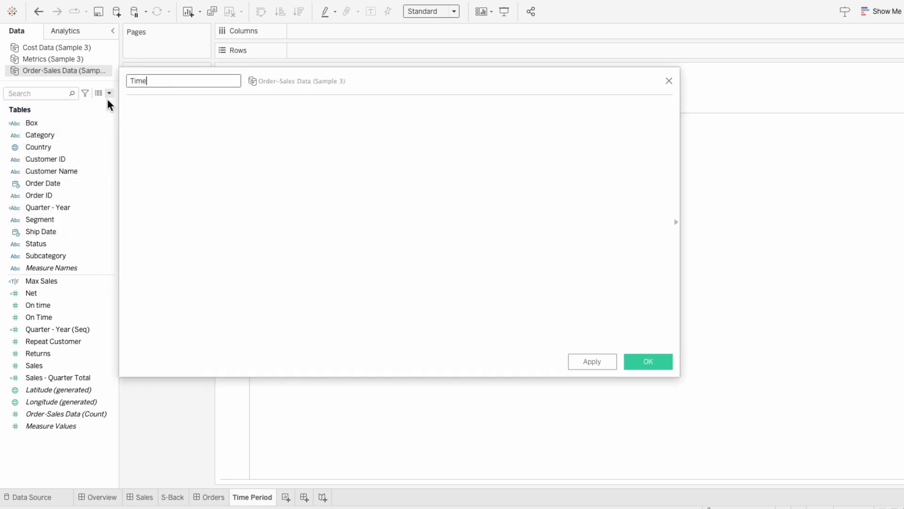
text( Period)
key(Tab)
Begin the formula with the condition IF [Order Date] >= DATEADD('day', -11, TODAY()).
text(IF )
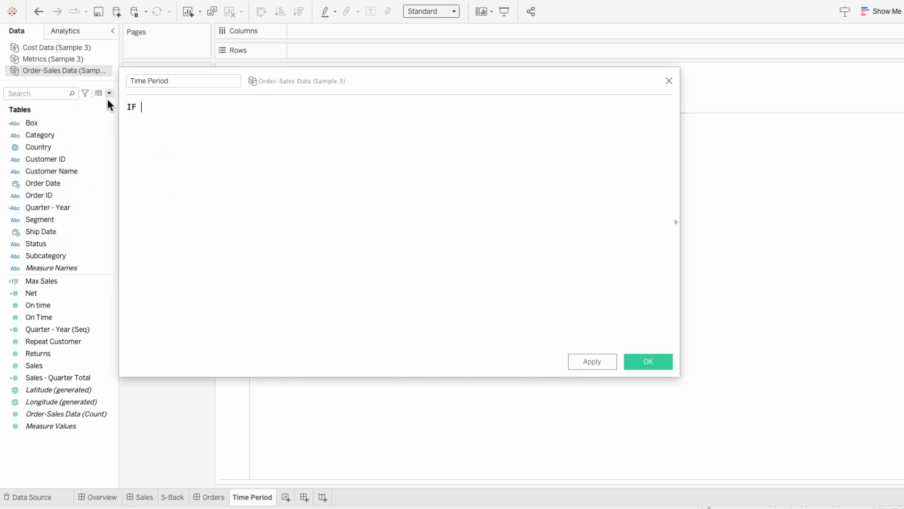
text(order)
key(Return)
text(>)
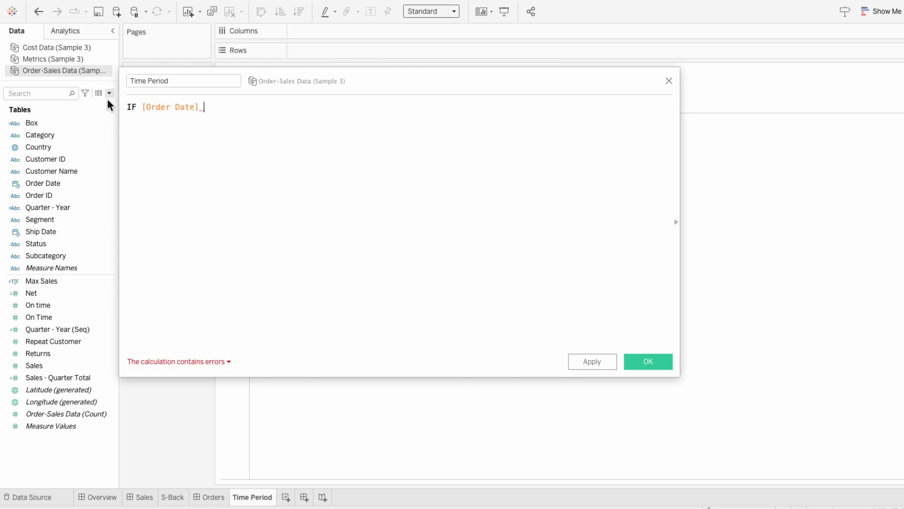
text(= DATE)
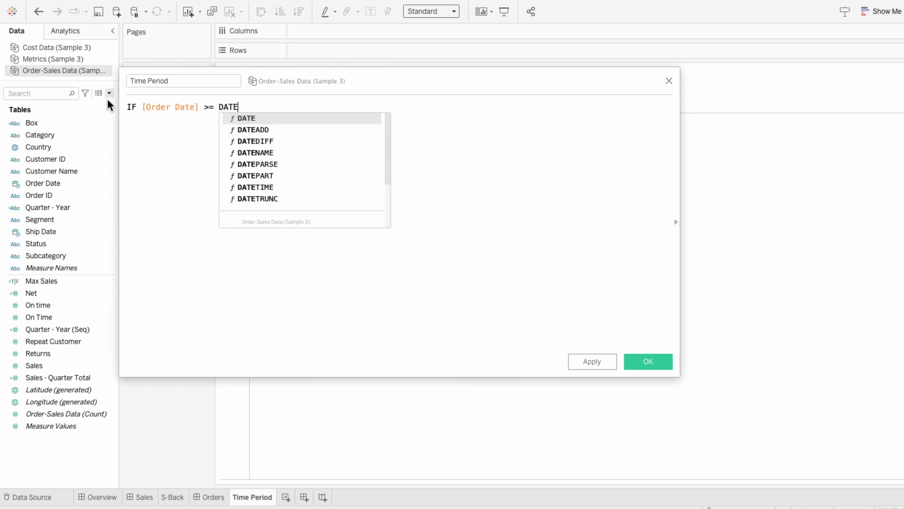
text(ADD('day', )
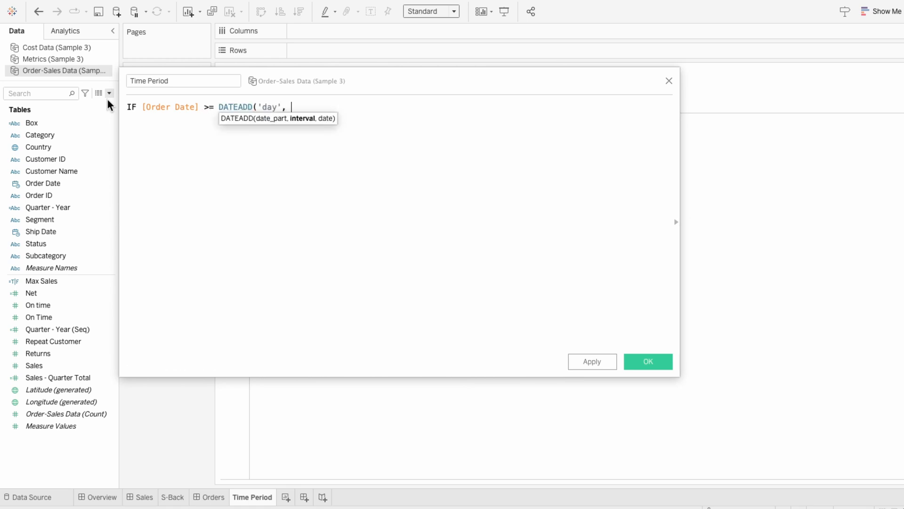
text(-11, TODAY)
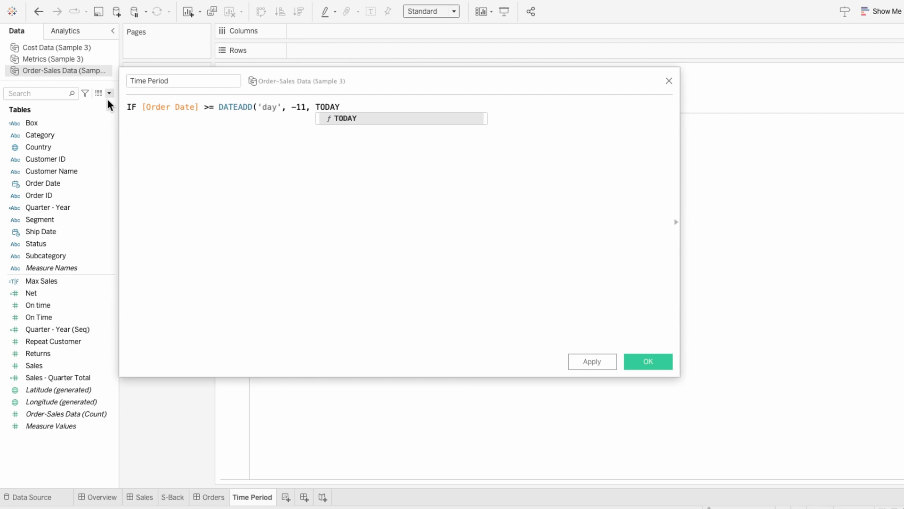
key(Return)
Complete the first branch with AND DATE([Order Date]) <= TODAY() THEN "Day".
text() AND DA)
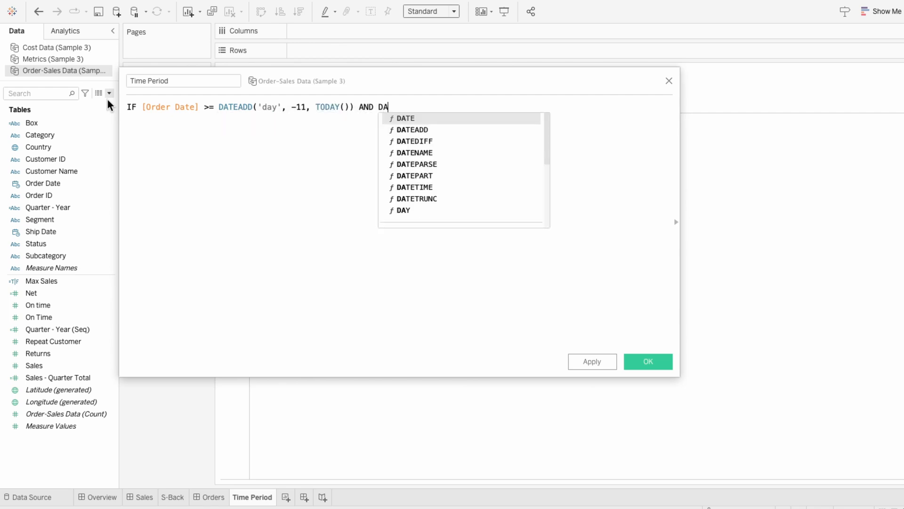
text(TE([Or)
key(Return)
text() <=)
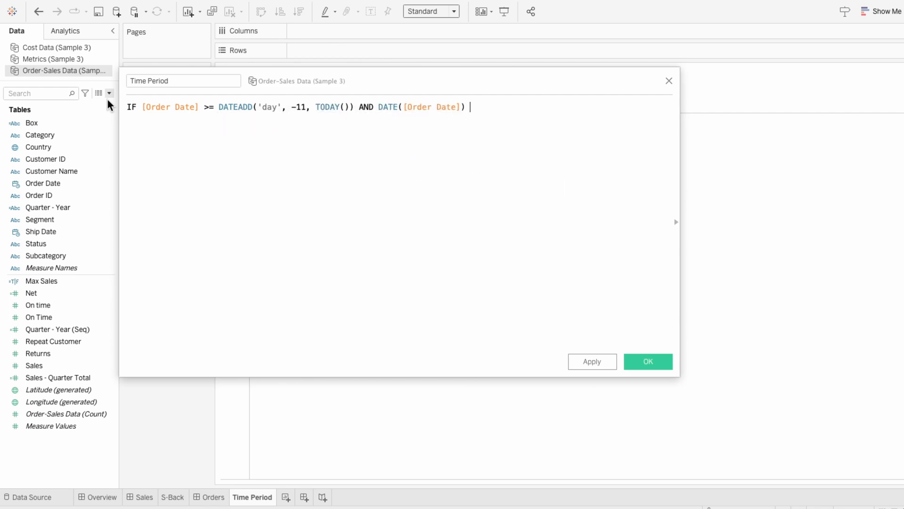
text( TODAY)
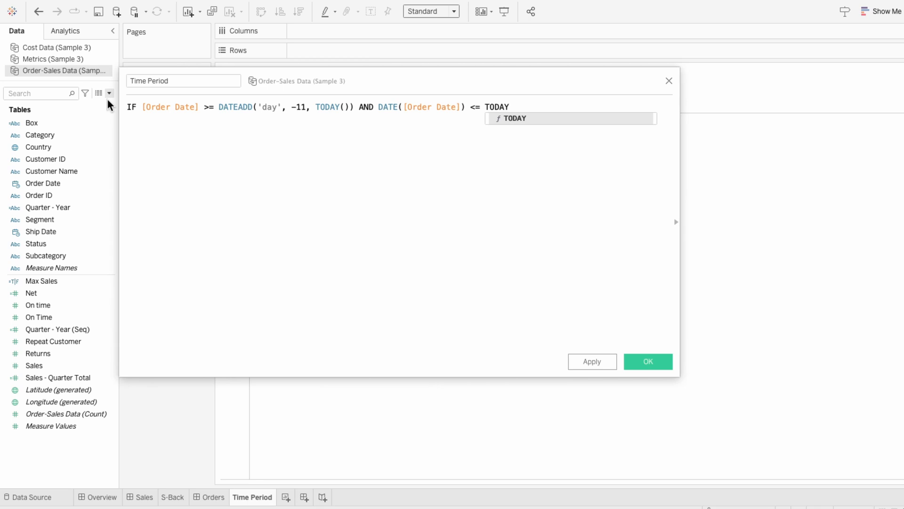
text(())
text( THEN )
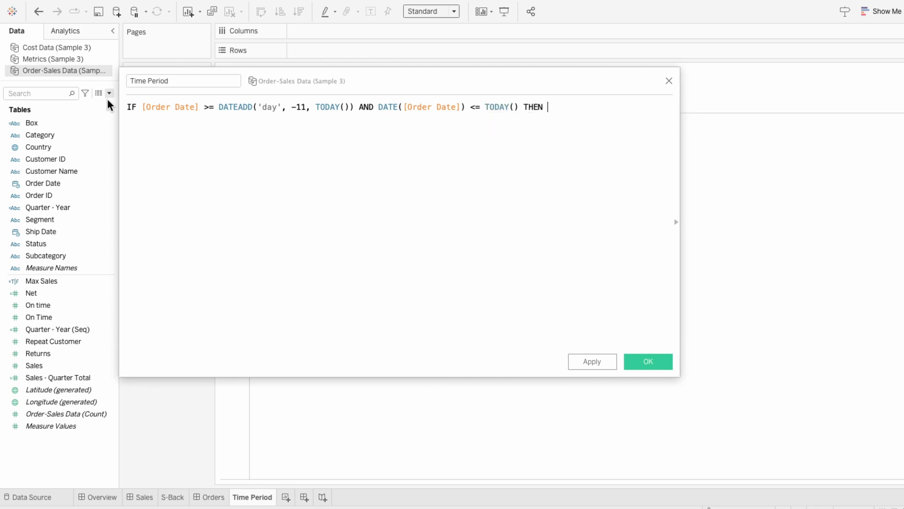
text("Day")
Add an ELSEIF branch copying the day condition, with 'month' as its date part and "Month" as its result.
key(Return)
text(ELSEIF)
drag(126, 106, 573, 107)
key(ctrl+c)
click(559, 120)
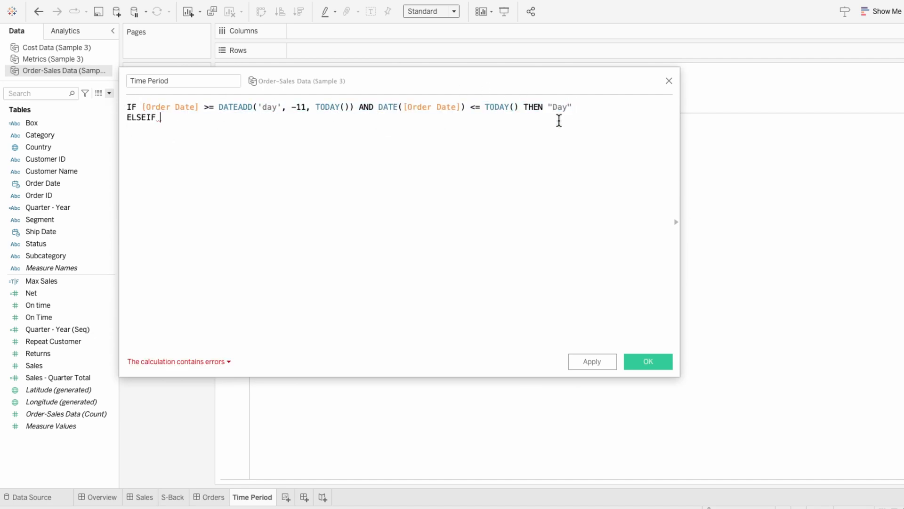
key(ctrl+v)
double_click(288, 117)
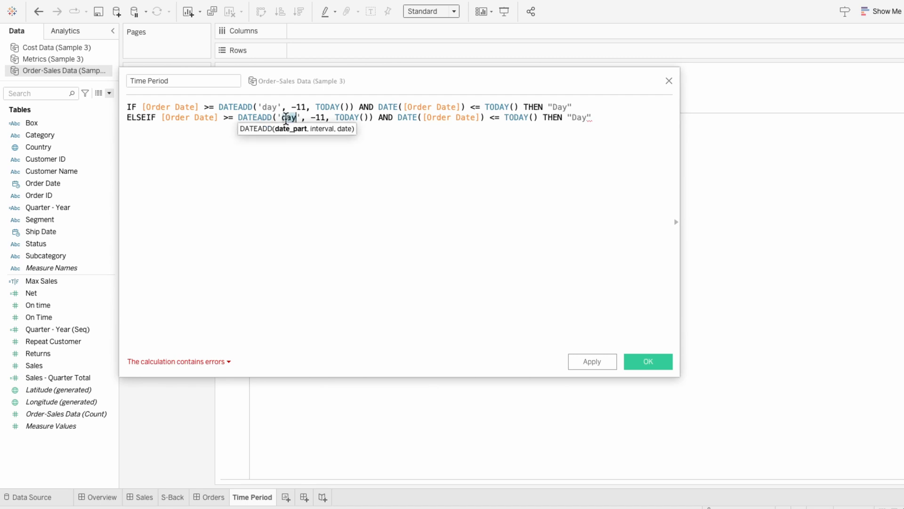
text(month)
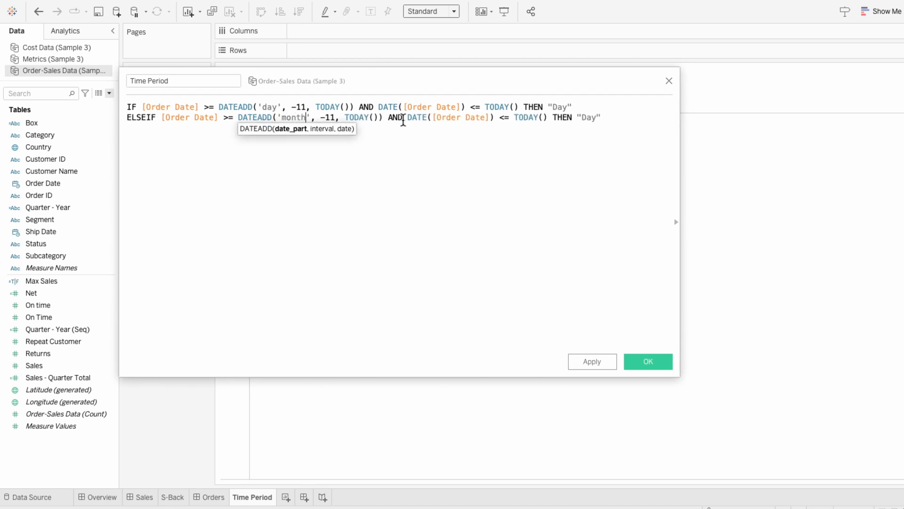
double_click(586, 118)
text(Month)
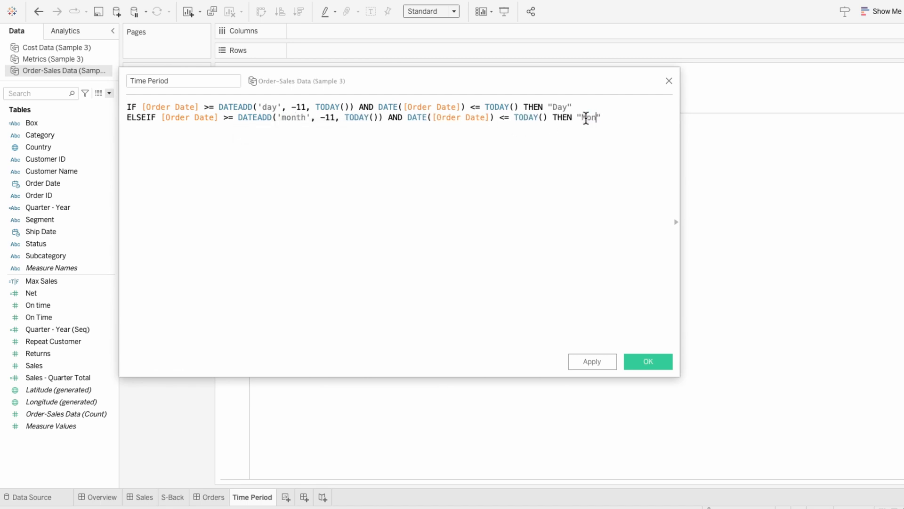
Add an ELSEIF branch with the same condition using 'quarter', returning "Quarter", and close the formula with END.
key(End)
key(Return)
text(ELSEIF)
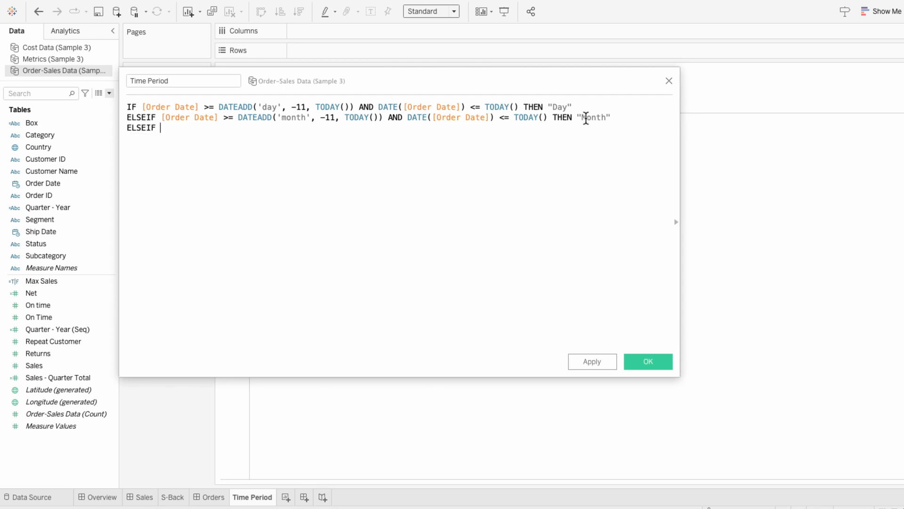
key(ctrl+v)
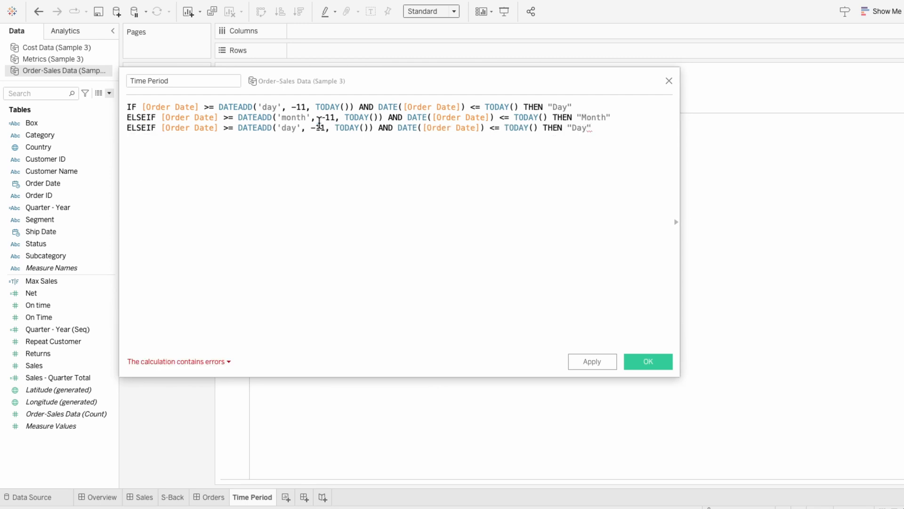
double_click(292, 128)
text(quarter)
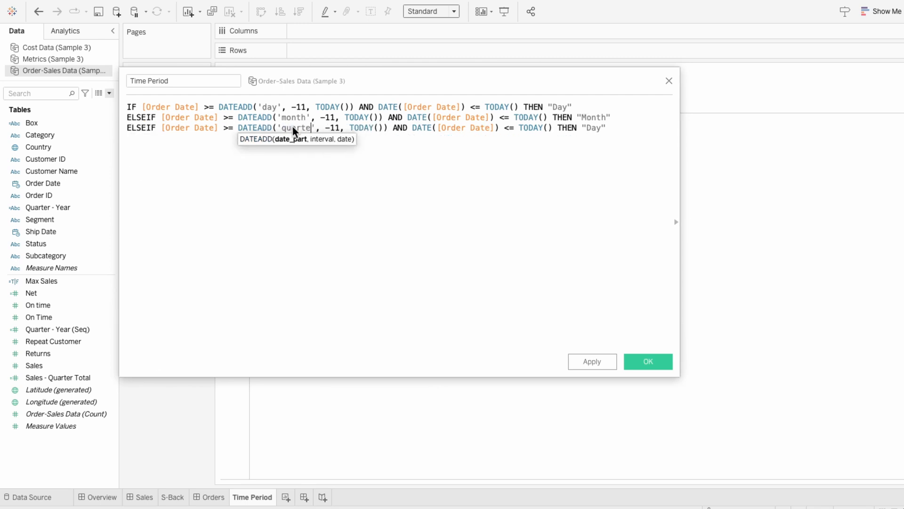
double_click(598, 128)
text(Quarter")
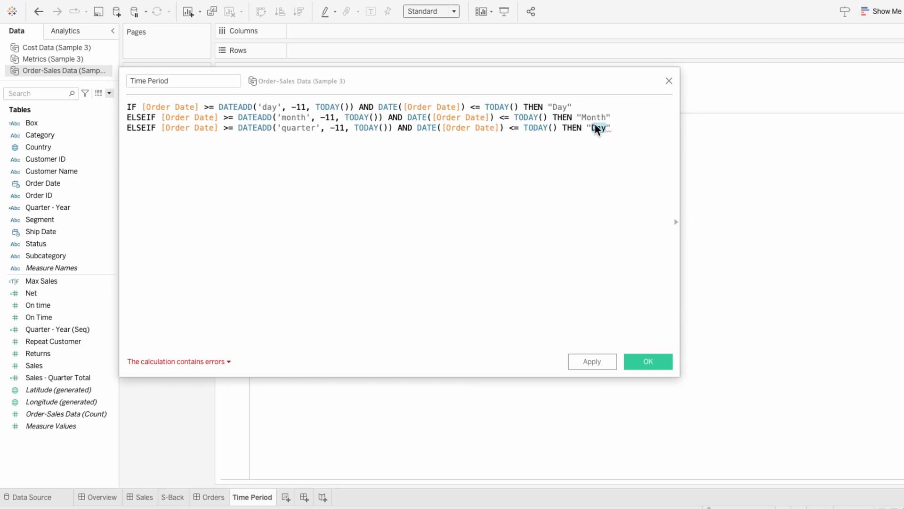
text( END)
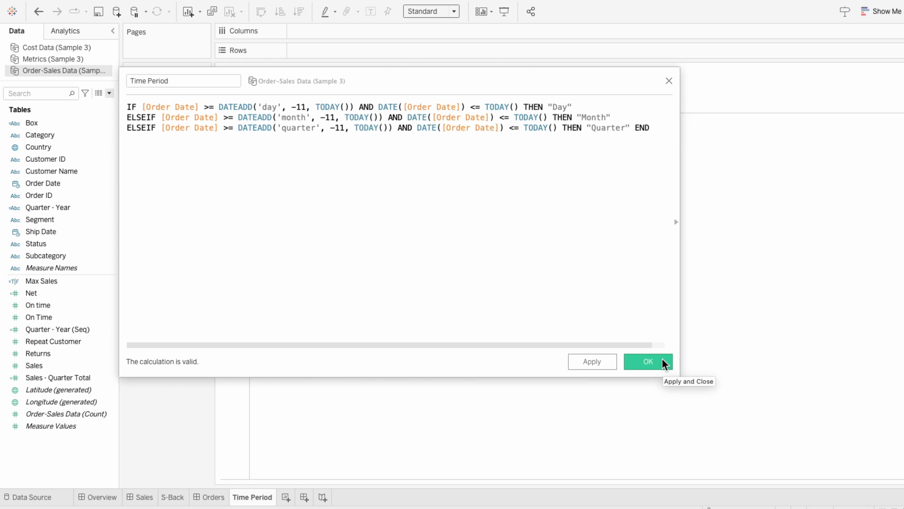
Change the calculated field's name to Display - Time Period and save it.
click(132, 81)
text(Display -)
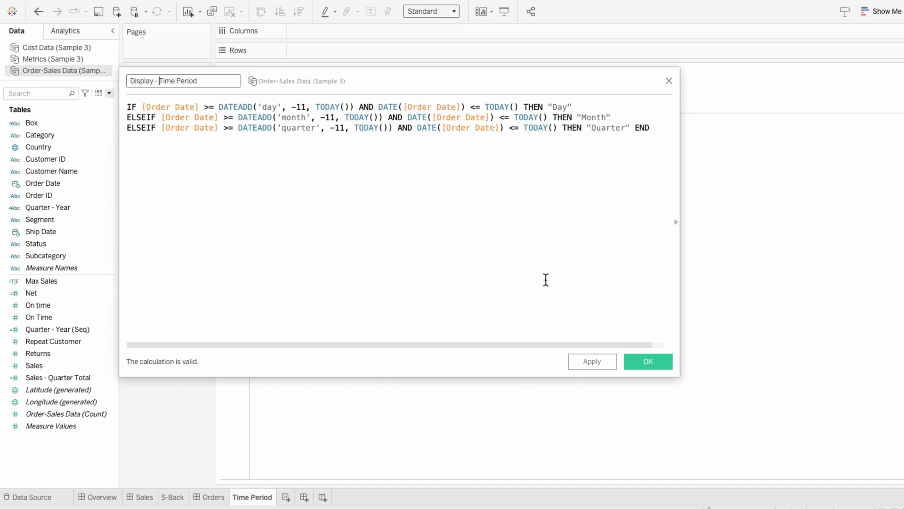
click(635, 360)
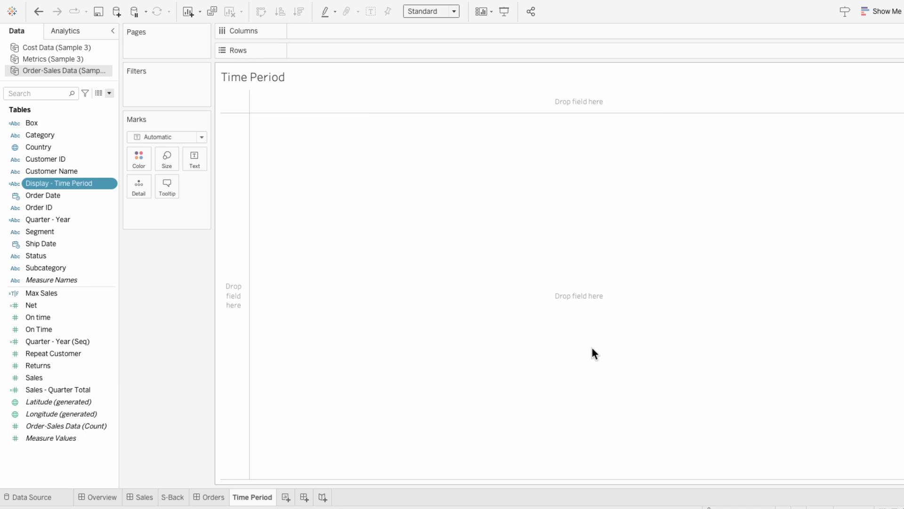
Duplicate the Display - Time Period field and rename the copy Time Period in its calculation editor.
right_click(76, 185)
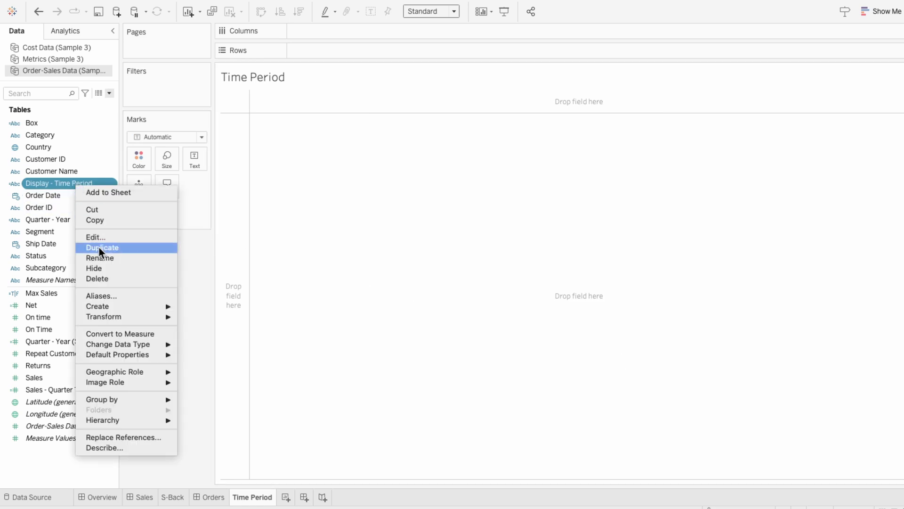
click(99, 247)
right_click(81, 196)
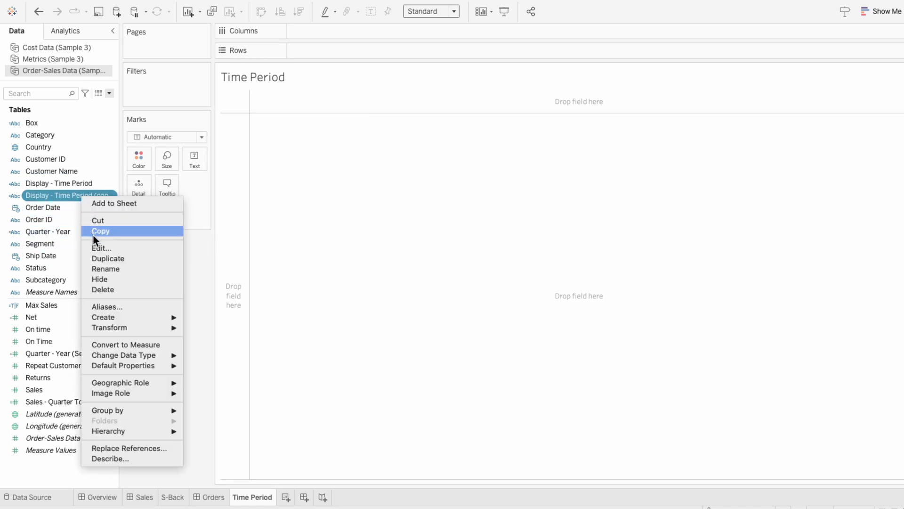
click(97, 246)
drag(157, 81, 230, 81)
key(BackSpace)
key(BackSpace)
Change the copy's day result to "Day, Month, Quarter" and its month result to "Month, Quarter".
click(560, 109)
text(Month)
text(, Quarter)
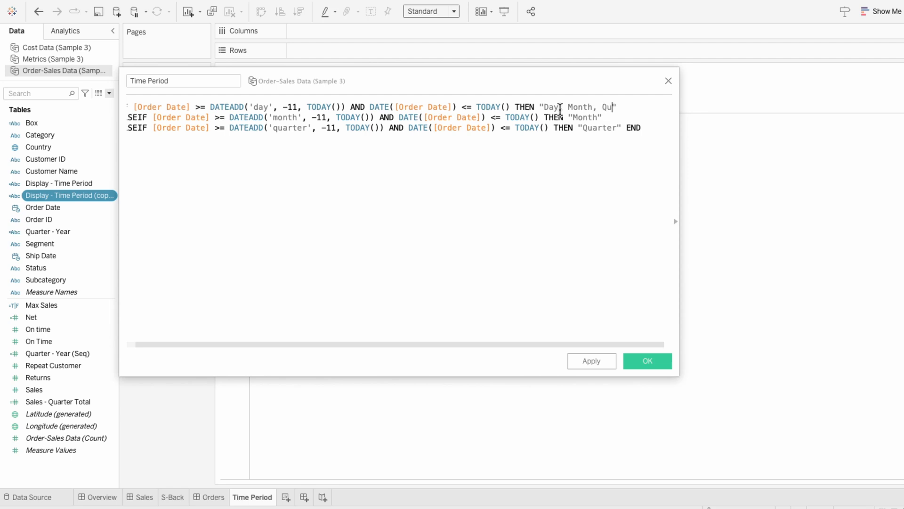
text(, Quarter)
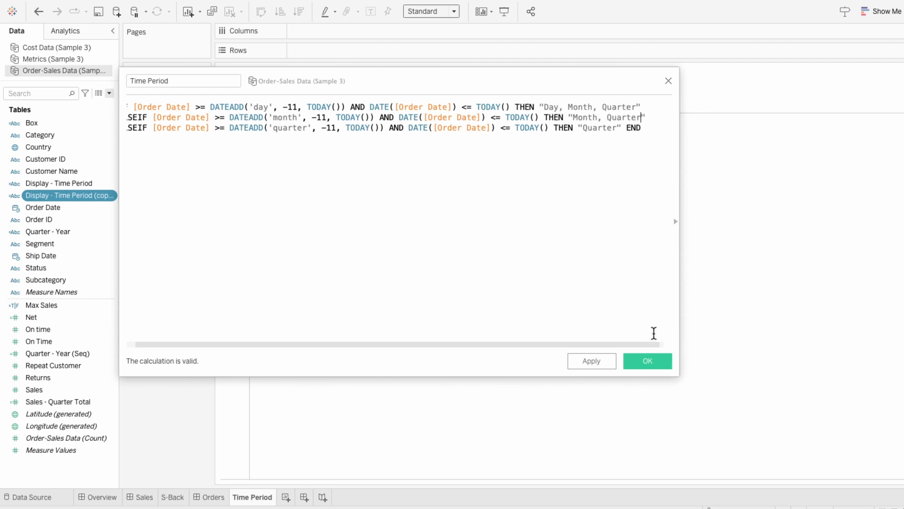
Save the Time Period calculation and start a new parameter named Time Period Parameter with the String data type.
click(657, 361)
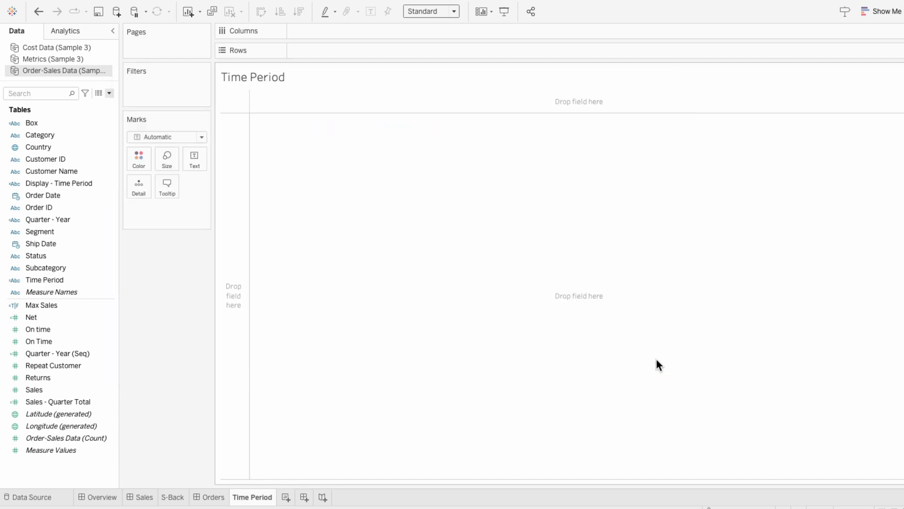
click(109, 93)
click(108, 113)
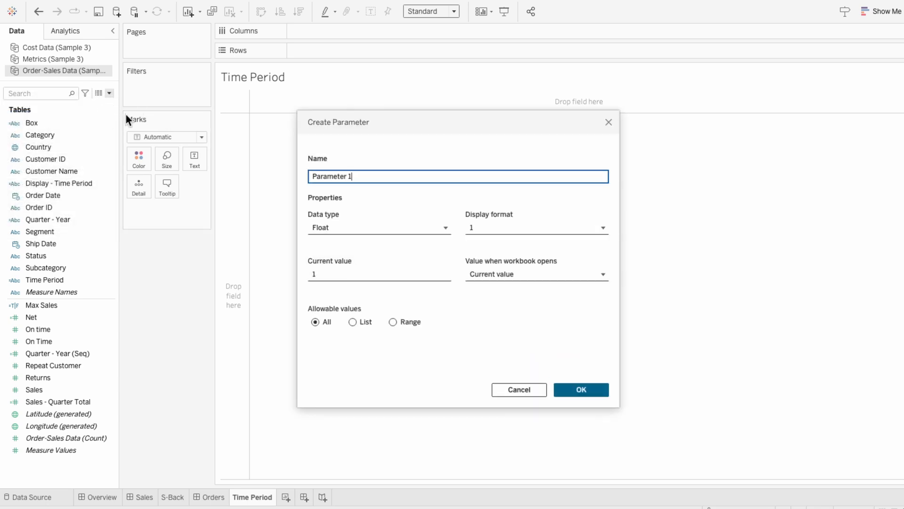
drag(369, 170, 306, 173)
text(Time Period Parameter)
click(329, 228)
click(337, 272)
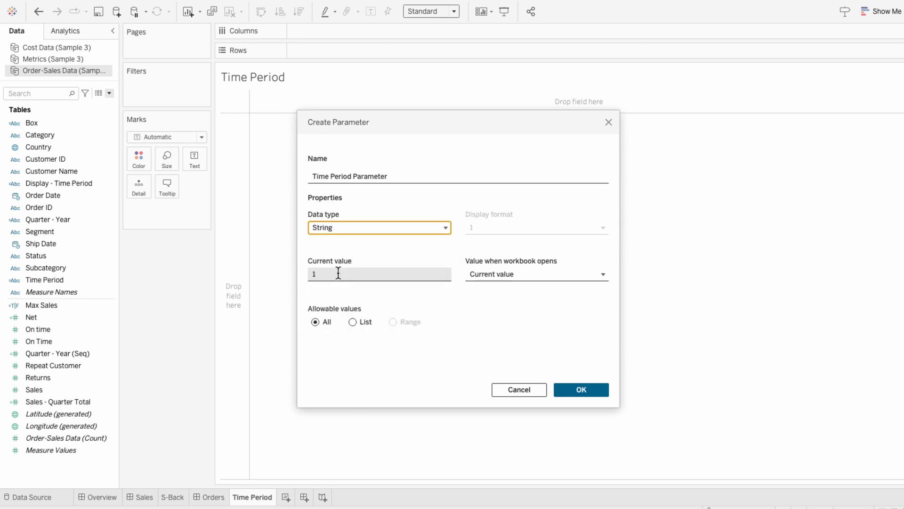
Limit the parameter to a list filled from the Time Period field, save it and show its control on the sheet.
click(354, 322)
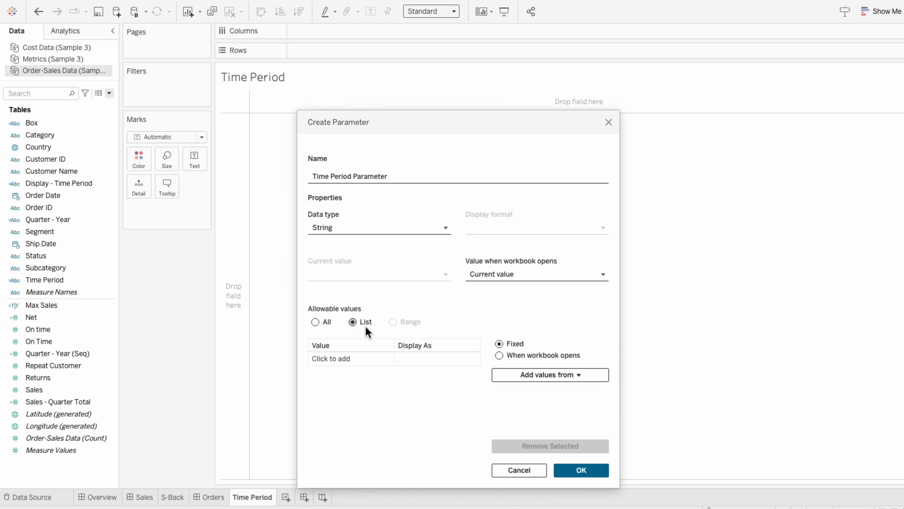
click(511, 373)
mouse_move(518, 419)
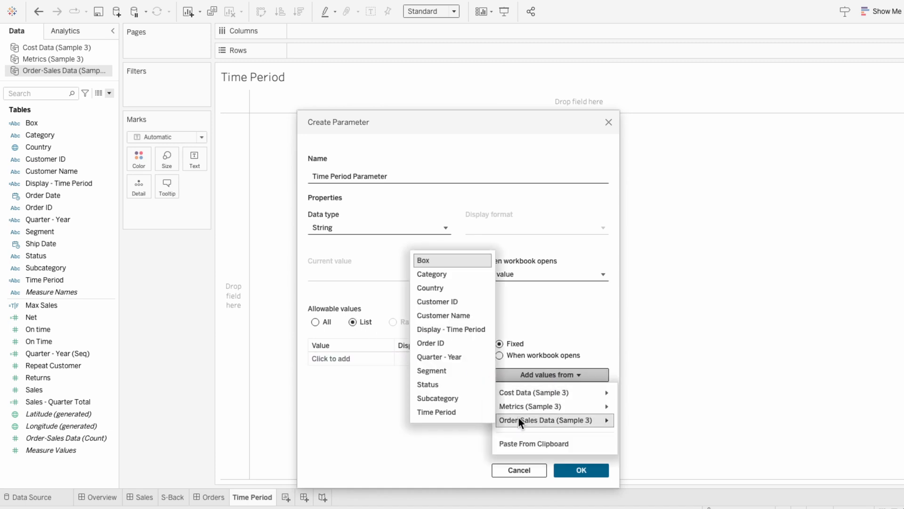
click(473, 411)
click(590, 464)
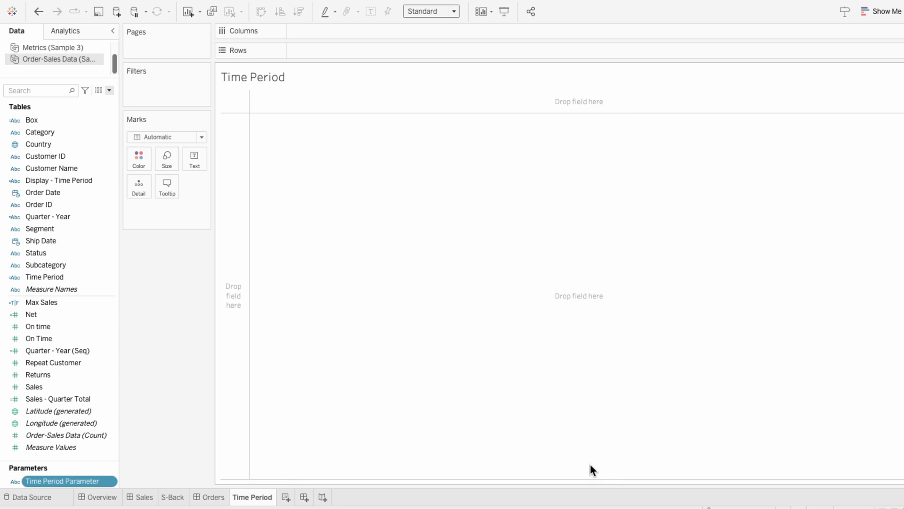
right_click(108, 480)
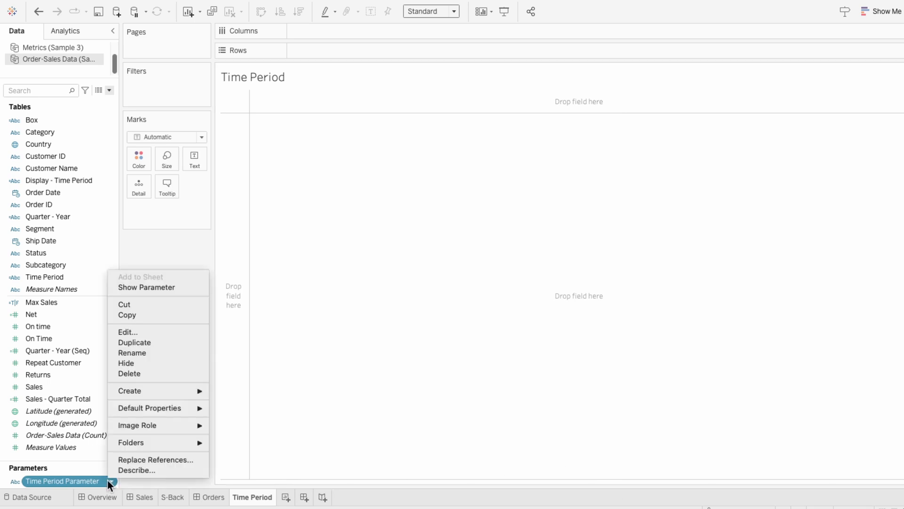
click(132, 287)
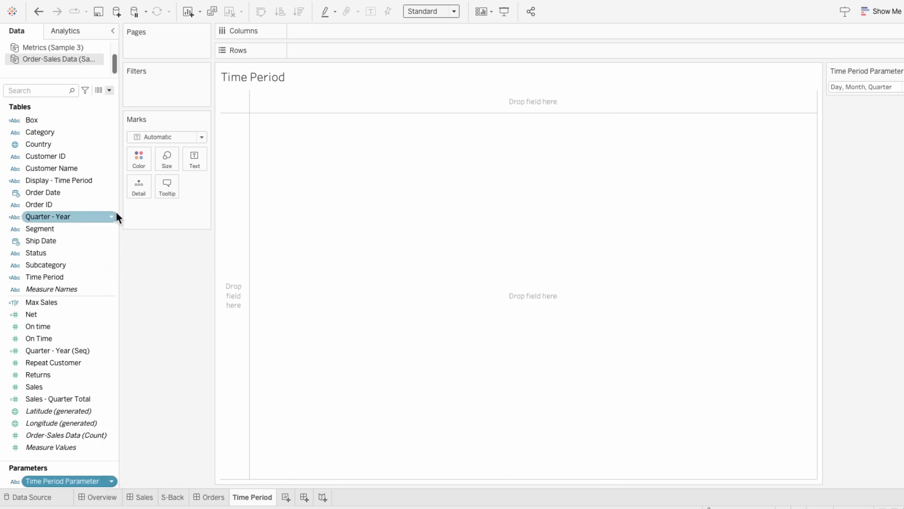
Create a calculated field named "Time Period - Select?" with the formula [Time Period] = [Time Period Parameter] and save it.
click(110, 92)
click(109, 97)
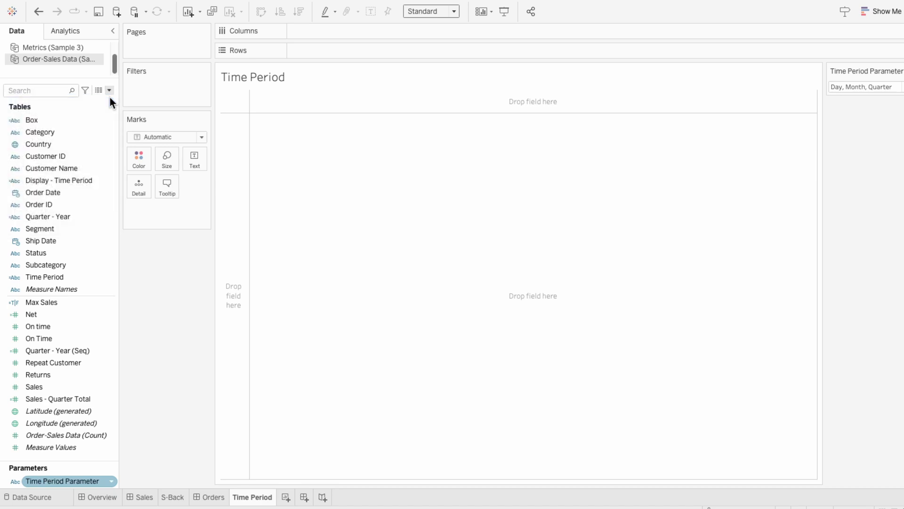
text(Time P)
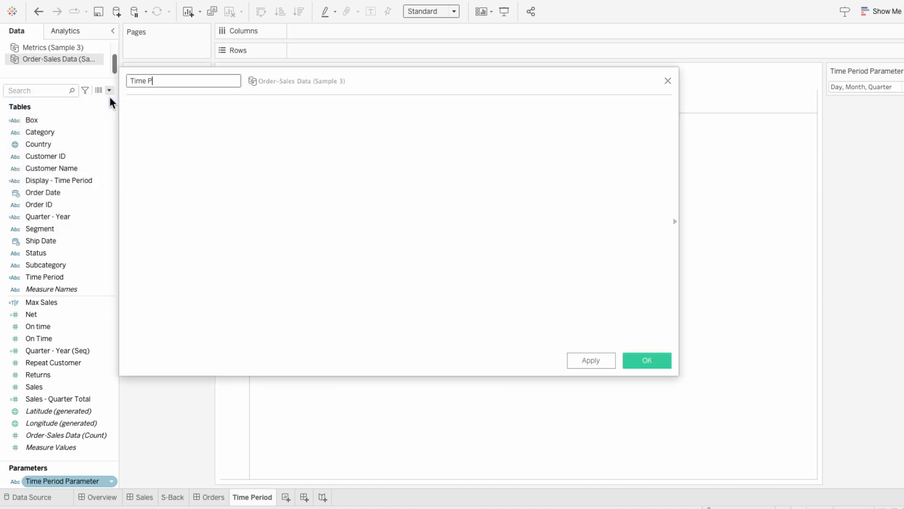
text(eriod - Select?)
key(Tab)
text(time)
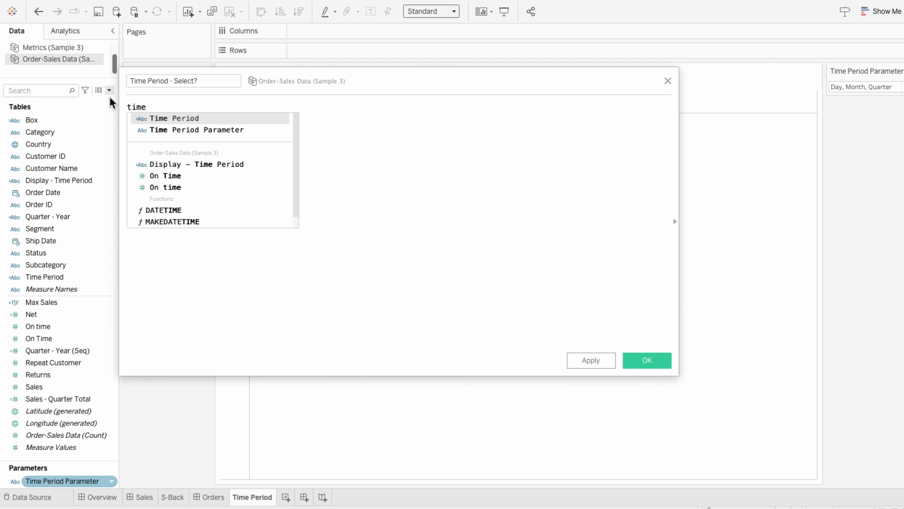
key(Return)
text(= time)
key(Down)
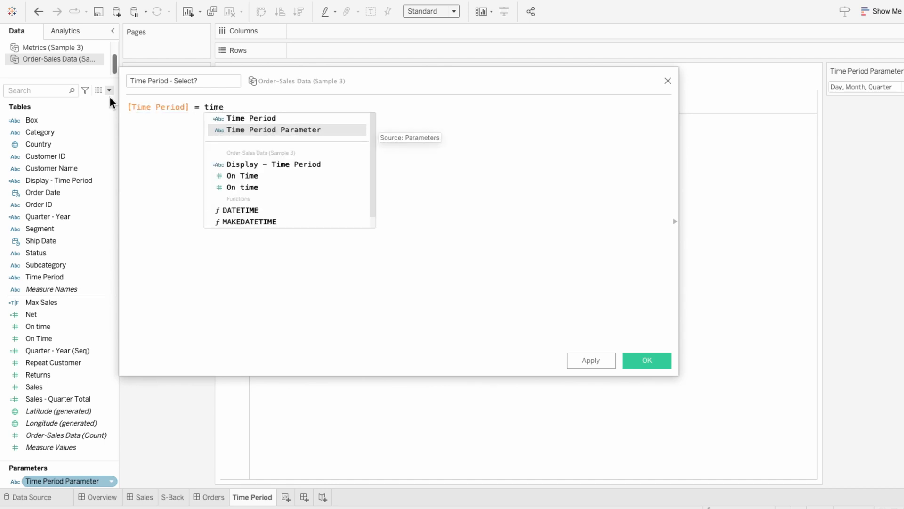
key(Return)
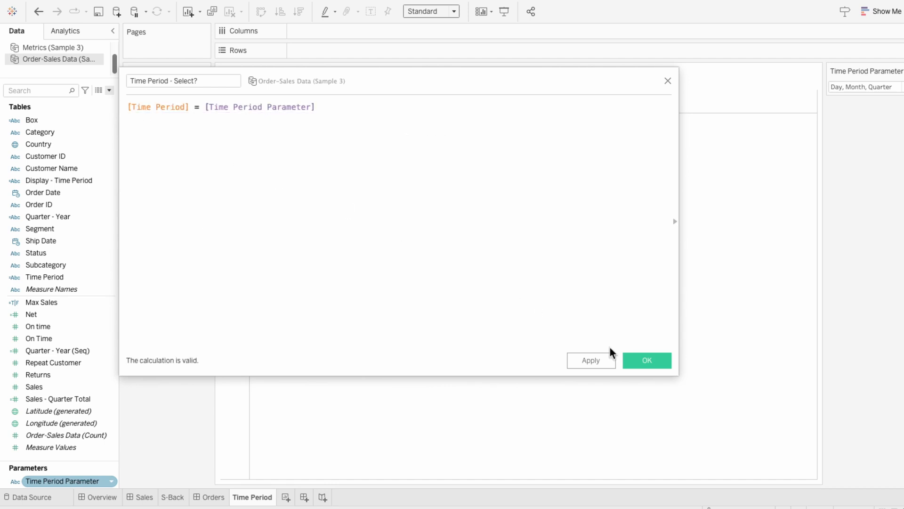
click(639, 365)
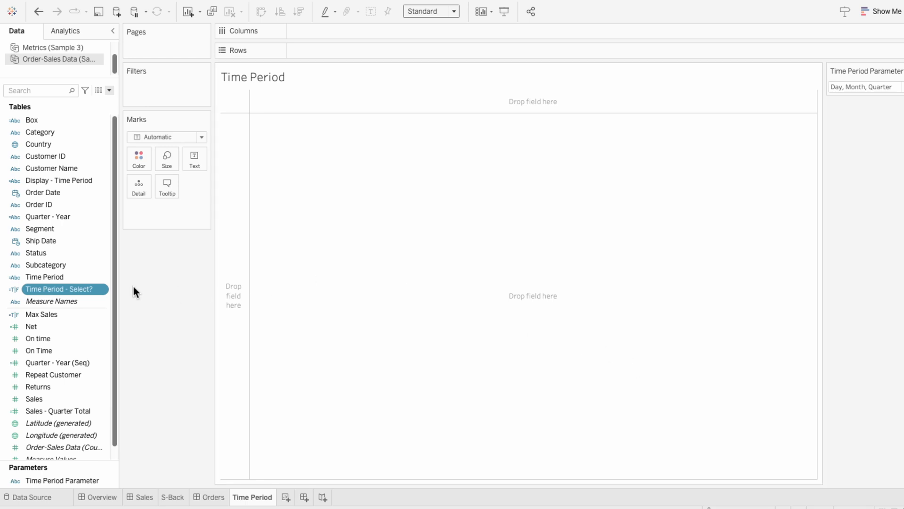
Place Time Period on Columns and widen the columns so the full header names fit.
click(70, 277)
drag(81, 267, 296, 34)
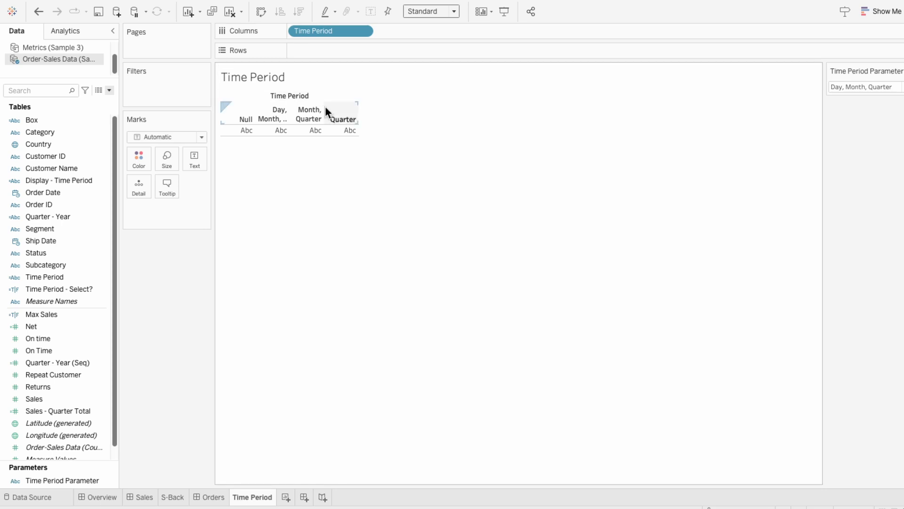
drag(340, 105, 340, 113)
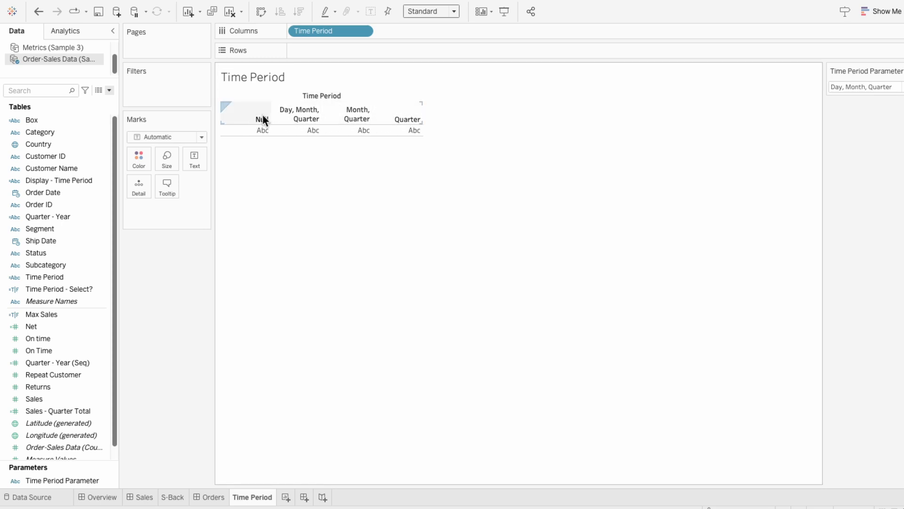
Filter the sheet by Time Period, excluding the Null value.
drag(66, 281, 200, 91)
click(417, 278)
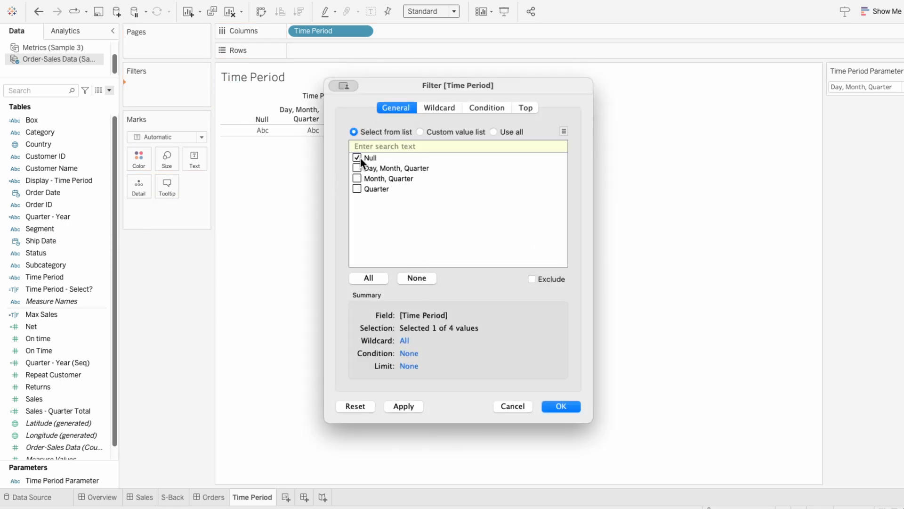
click(532, 279)
click(569, 405)
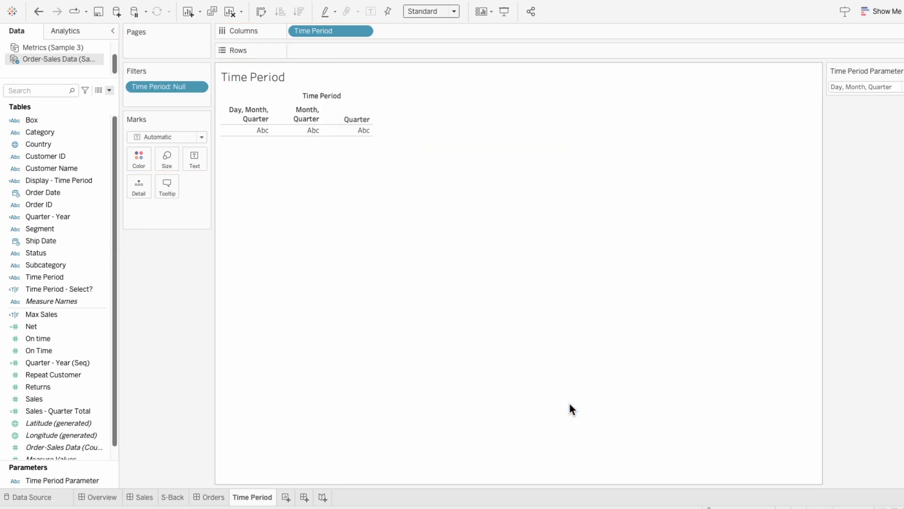
Assign Display - Time Period to the Text mark so each column shows its period label.
drag(79, 181, 161, 214)
click(134, 210)
click(143, 235)
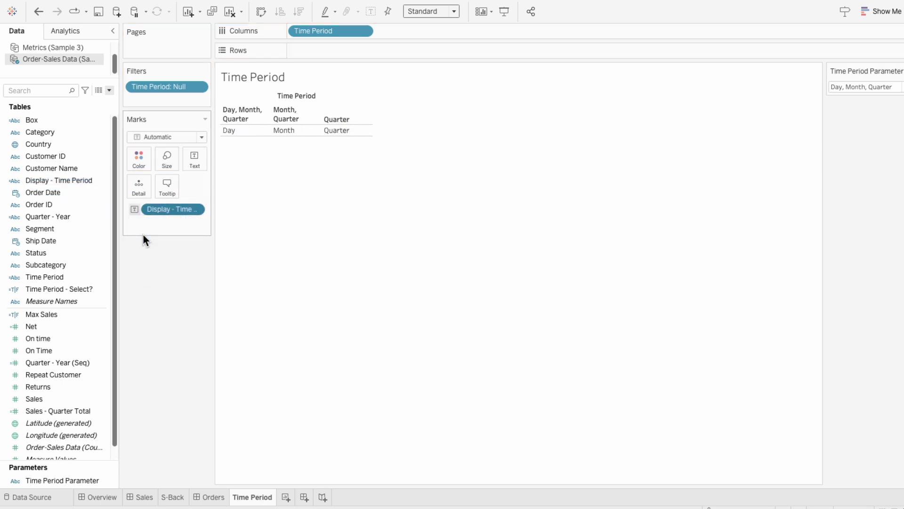
mouse_move(237, 134)
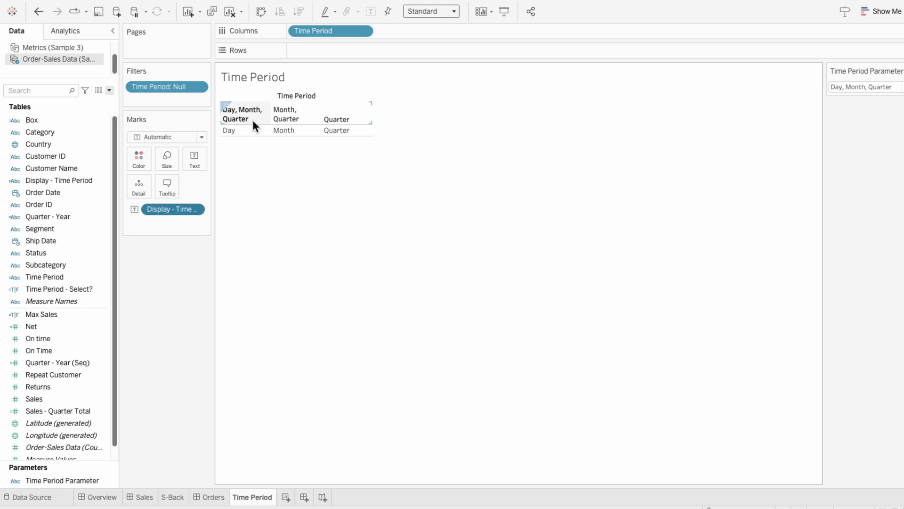
Assign Time Period - Select? to the Color mark to distinguish the selected period label.
drag(93, 286, 172, 224)
click(135, 222)
click(139, 232)
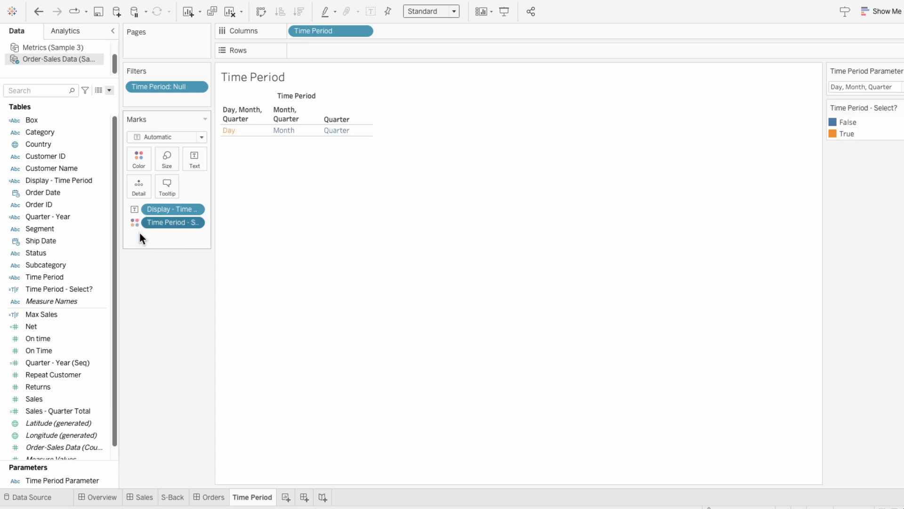
Hide the Time Period column headers and set the worksheet font to bold, size 11.
right_click(239, 113)
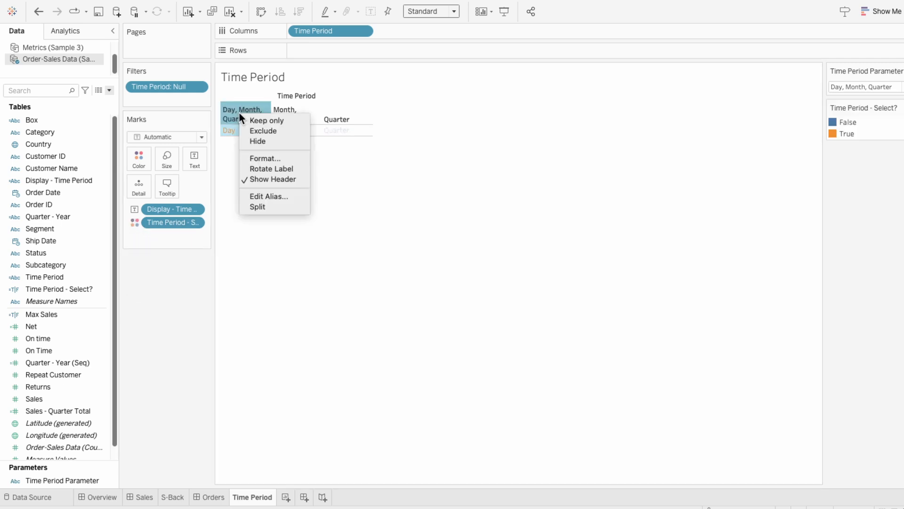
click(257, 179)
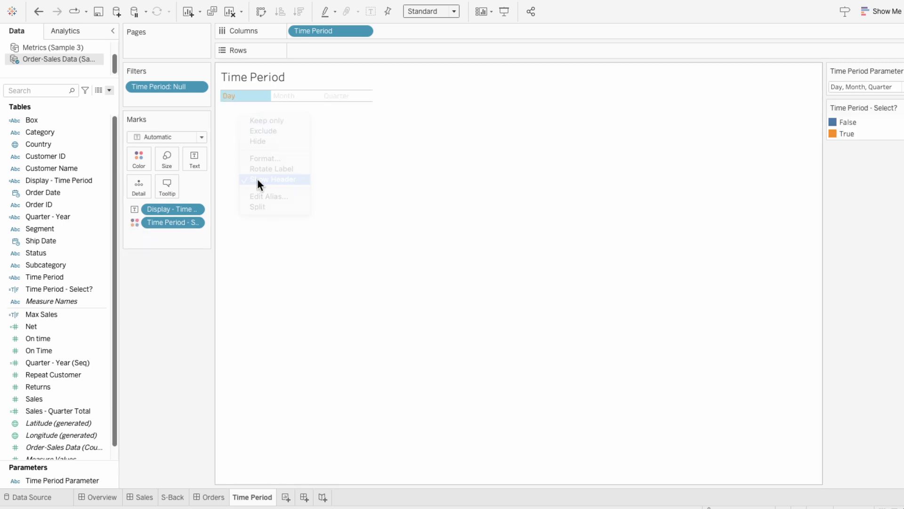
right_click(251, 97)
click(267, 141)
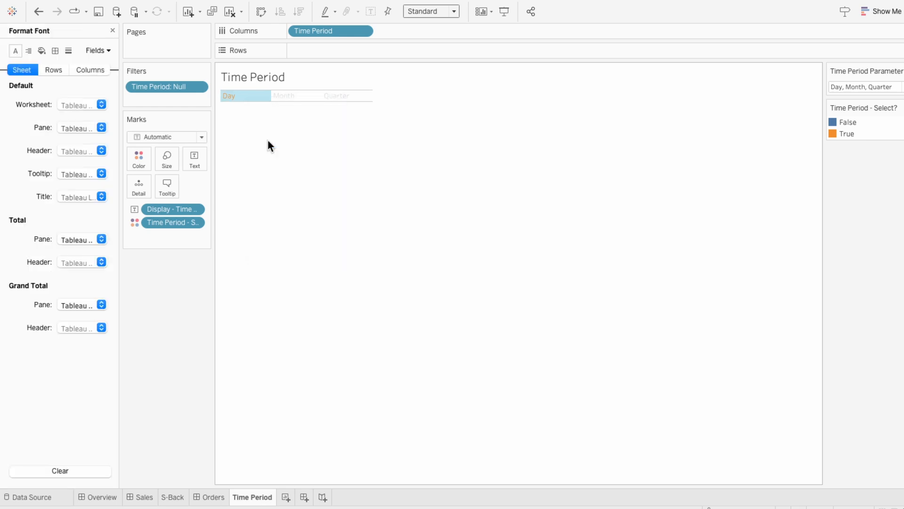
click(75, 105)
click(79, 145)
click(76, 176)
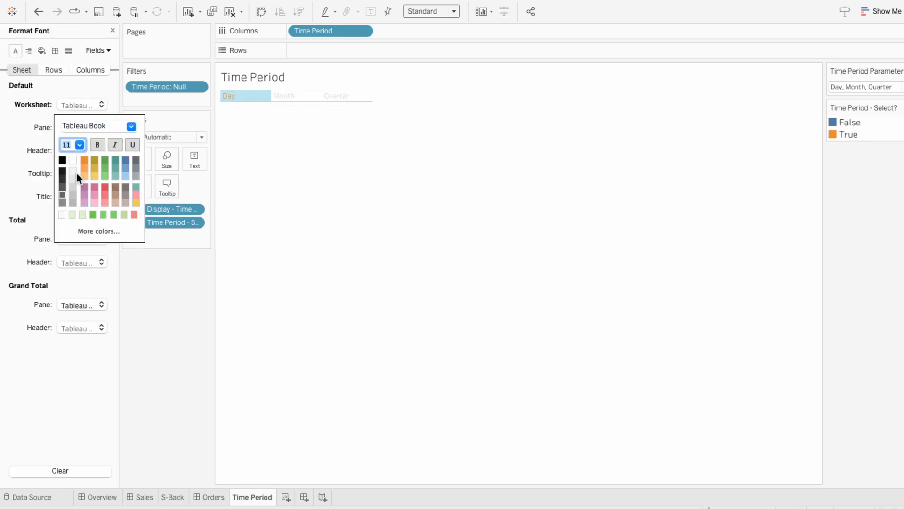
click(48, 141)
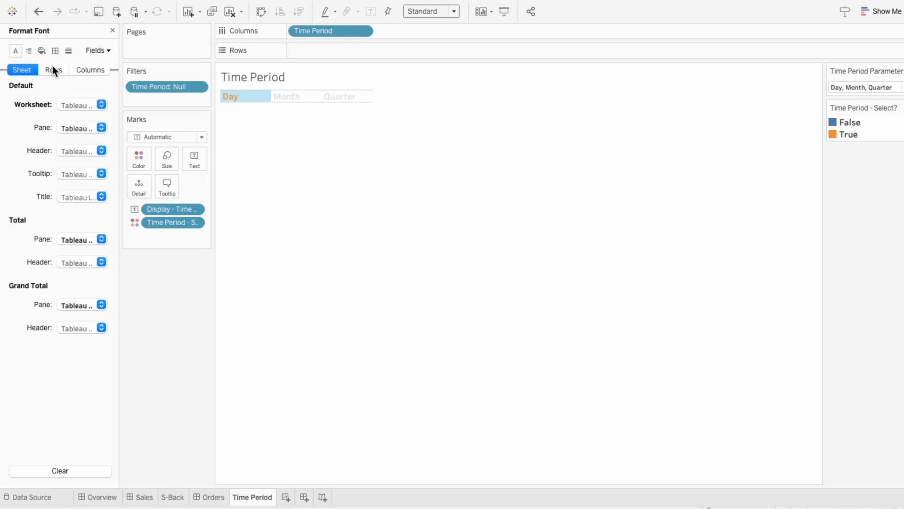
Centre the pane text horizontally and set the worksheet shading to None.
click(29, 51)
click(72, 104)
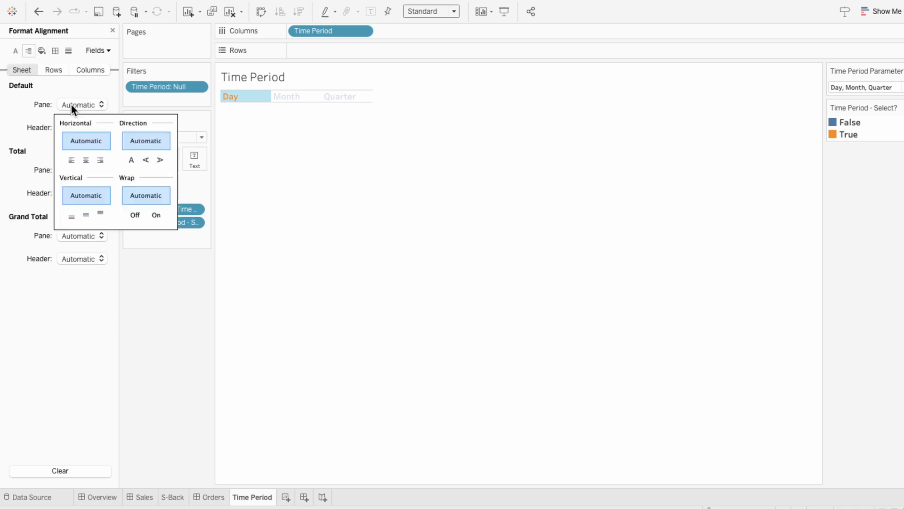
click(86, 160)
click(44, 141)
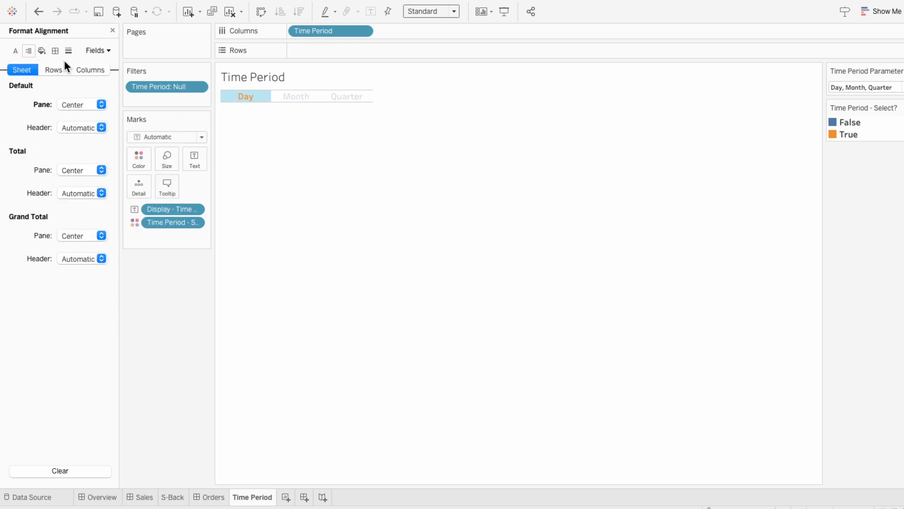
click(42, 51)
click(76, 105)
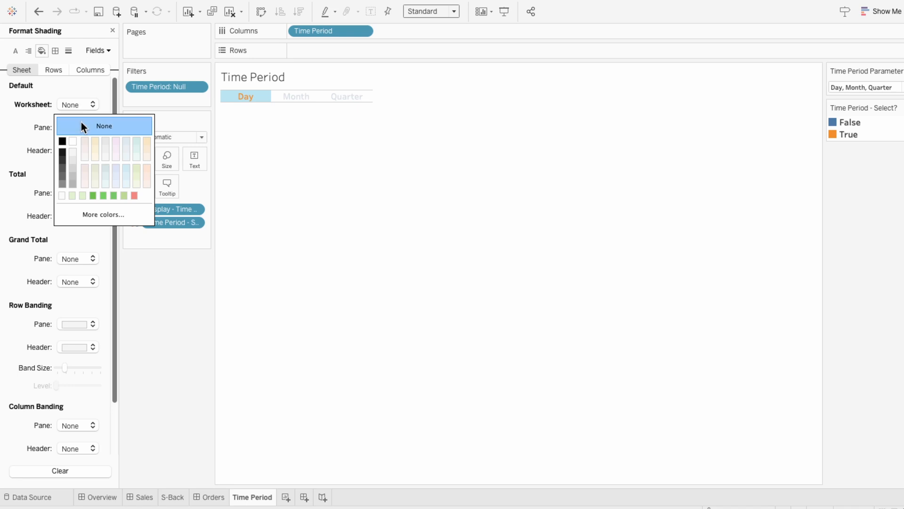
click(81, 124)
Set the pane's row divider border to None, close the formatting options and deselect the Day label.
click(55, 51)
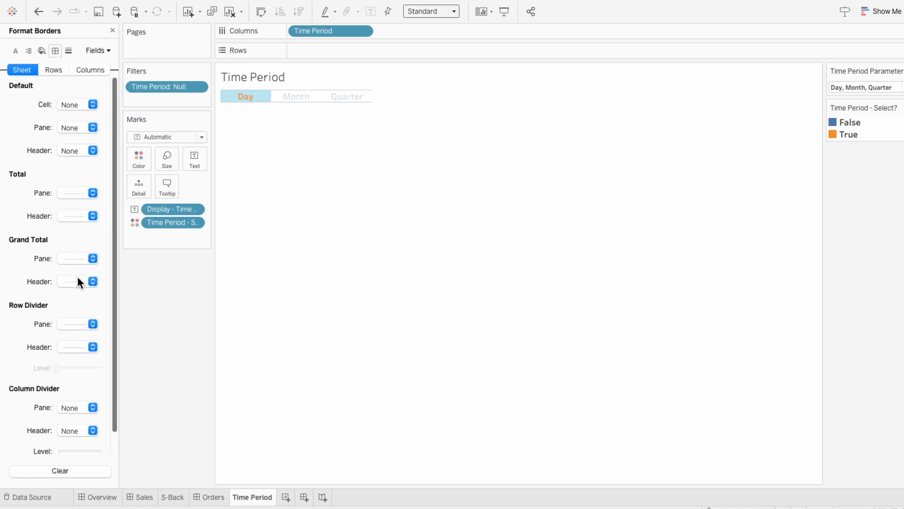
click(81, 324)
click(81, 343)
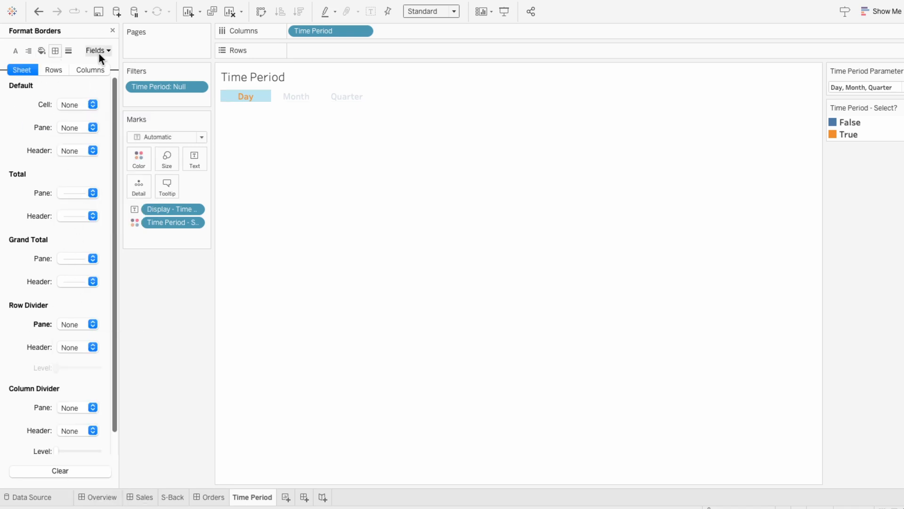
click(112, 31)
click(274, 150)
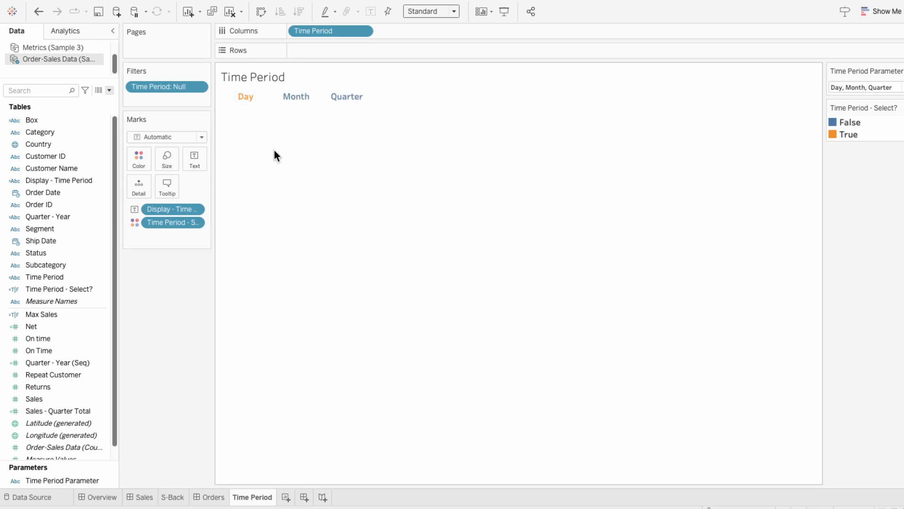
Add the Time Period sheet as a floating object over the upper-left card of the Sales dashboard and hide its title.
click(142, 498)
drag(30, 174, 346, 97)
right_click(357, 108)
click(372, 129)
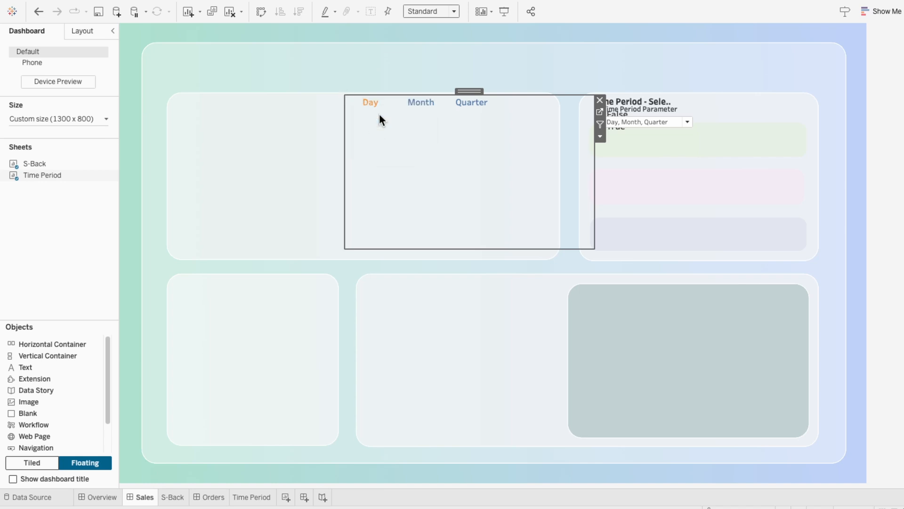
Fit the Time Period sheet to Entire View and shrink it to a short strip inside the upper-left card.
click(414, 10)
click(423, 48)
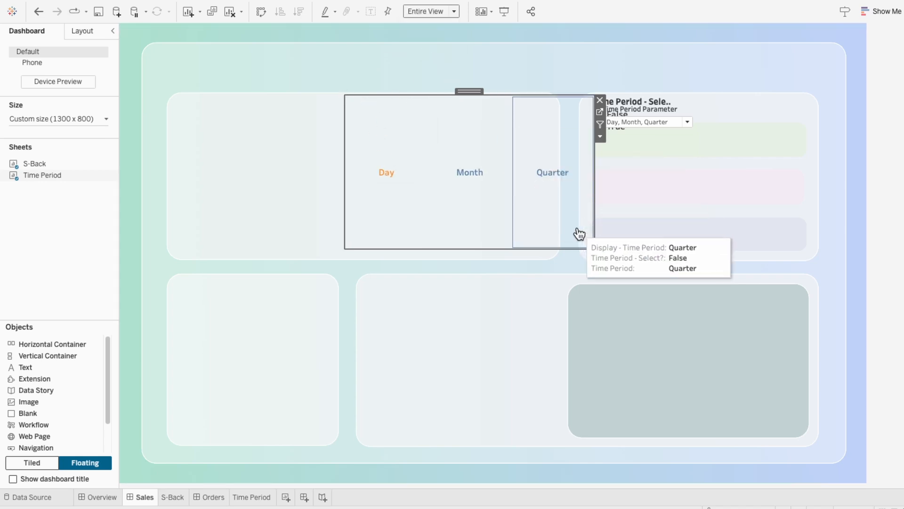
drag(594, 250, 552, 133)
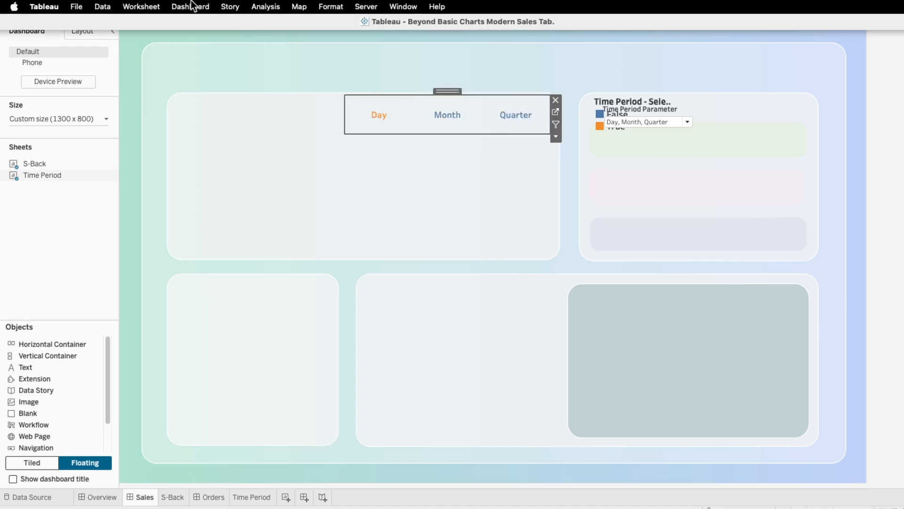
Add a change-parameter dashboard action named Time Period that runs on Select, with only the Time Period sheet as its source.
click(193, 5)
click(193, 172)
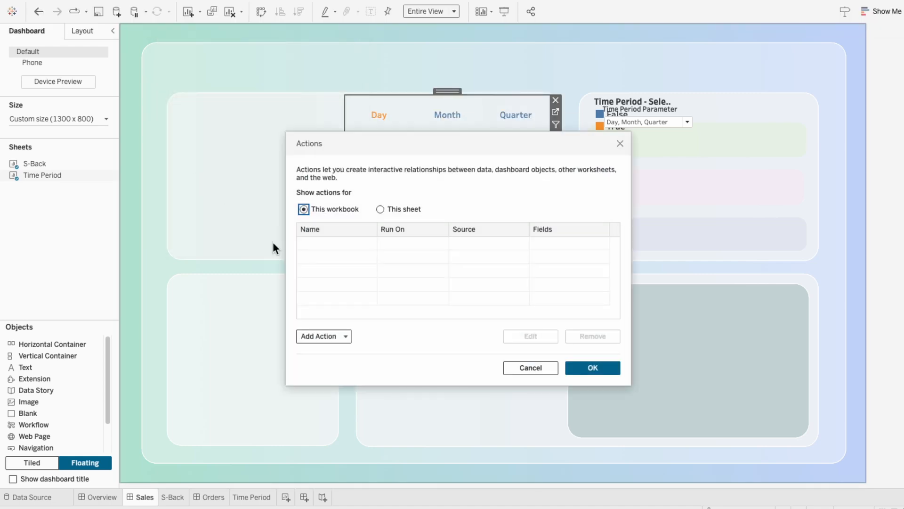
click(342, 335)
click(340, 301)
text(Time Period)
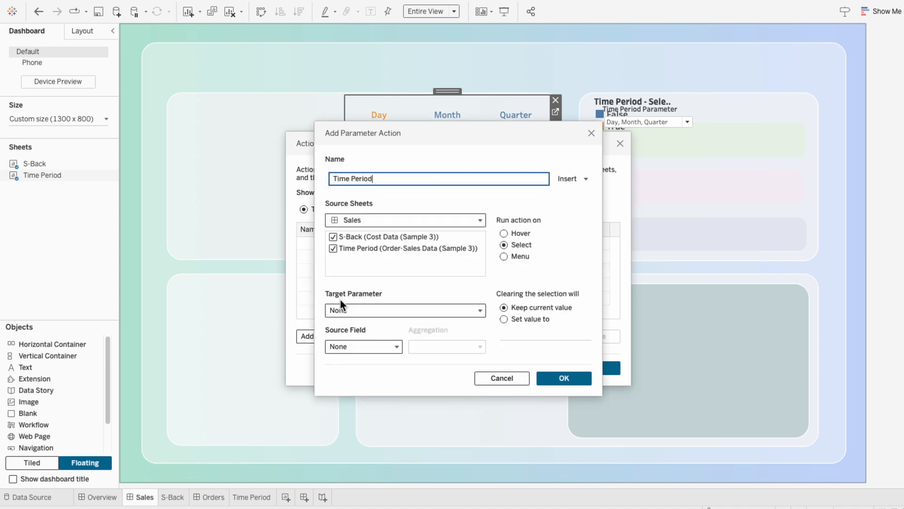
click(334, 237)
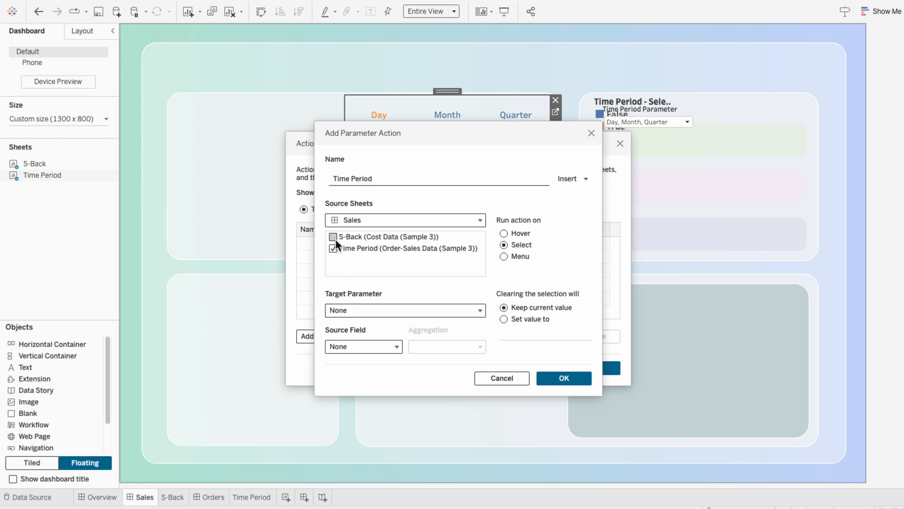
Target the action at Time Period Parameter with Time Period as the source field, and save it.
click(361, 306)
click(371, 343)
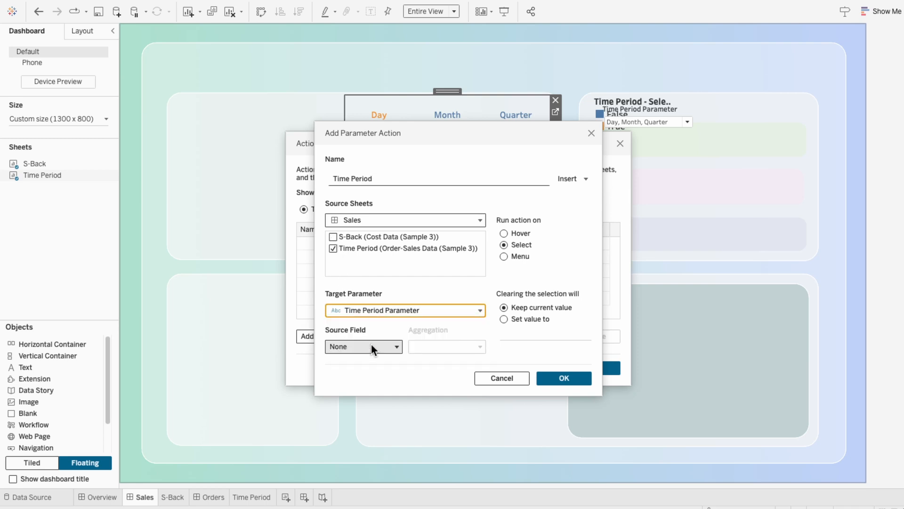
click(371, 343)
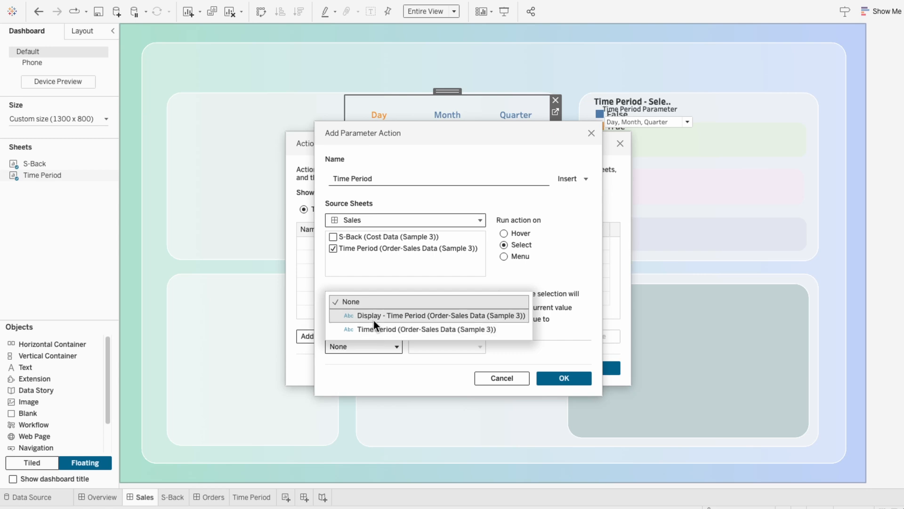
click(374, 329)
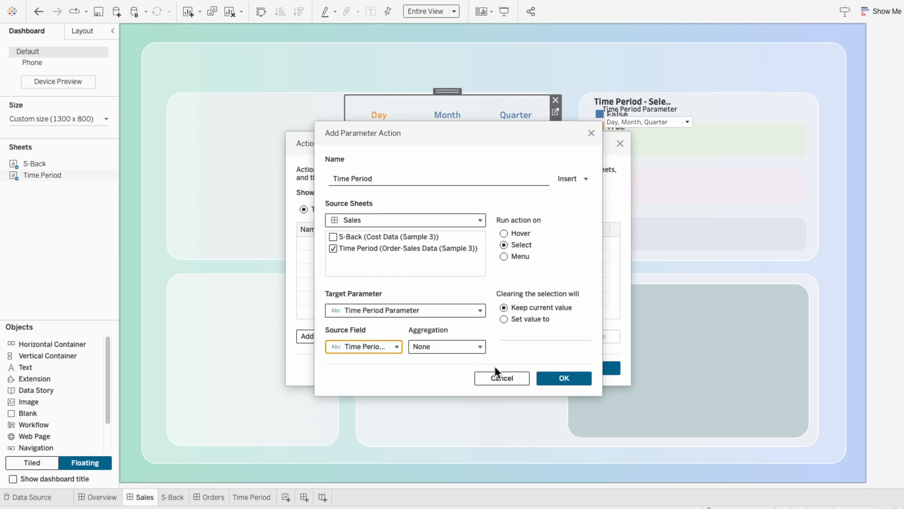
click(561, 379)
click(586, 370)
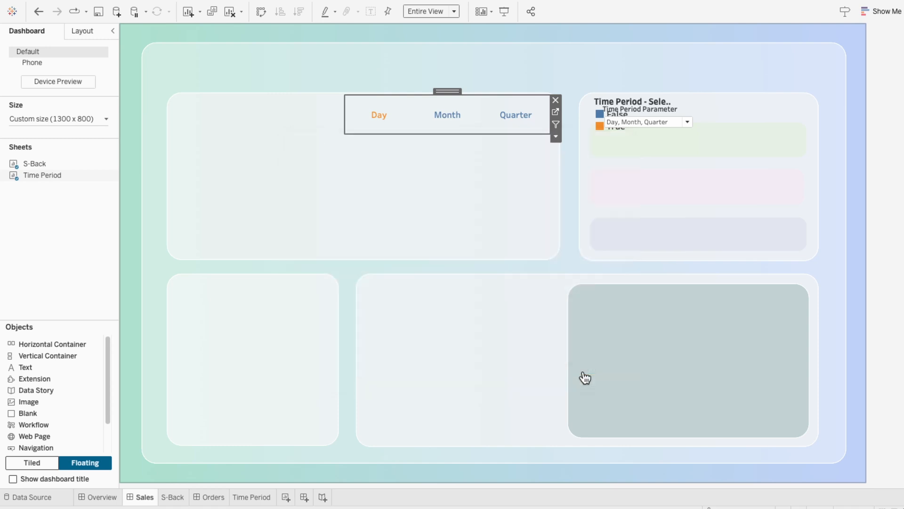
Test the selector on the dashboard by choosing Month, Quarter and Month again.
click(446, 126)
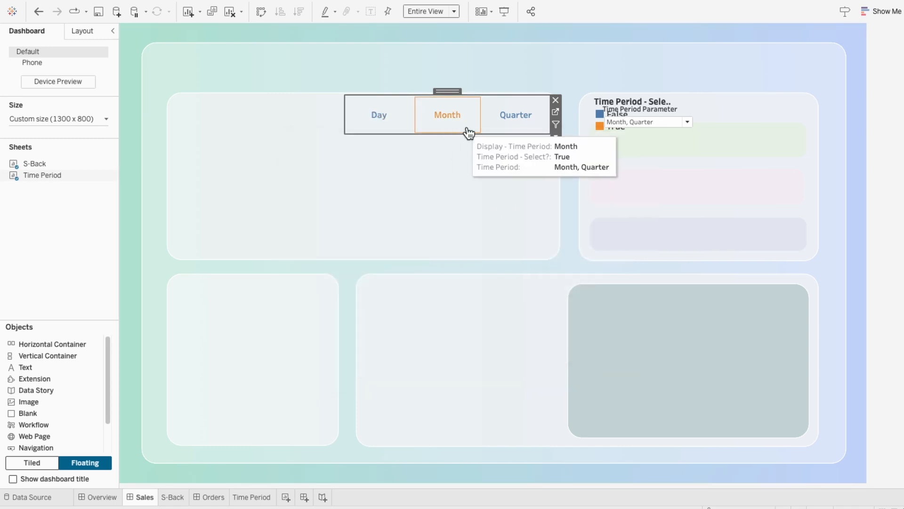
click(490, 132)
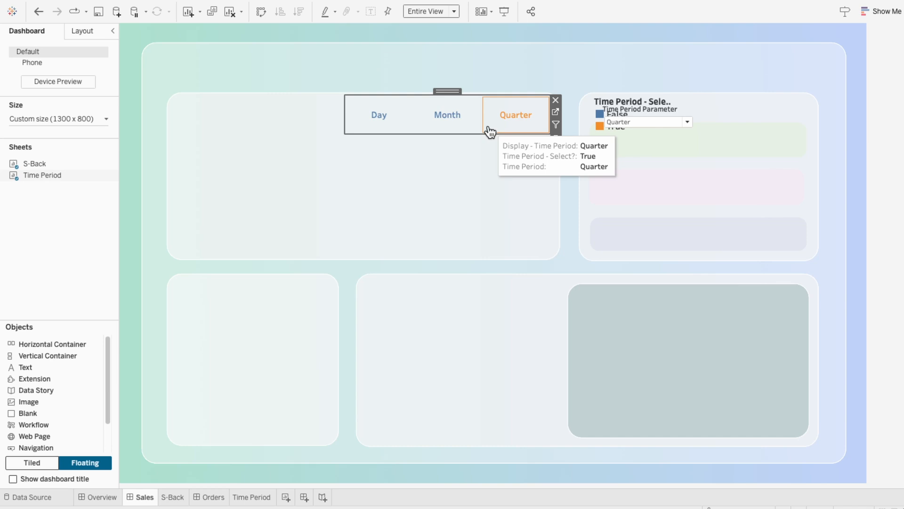
click(475, 132)
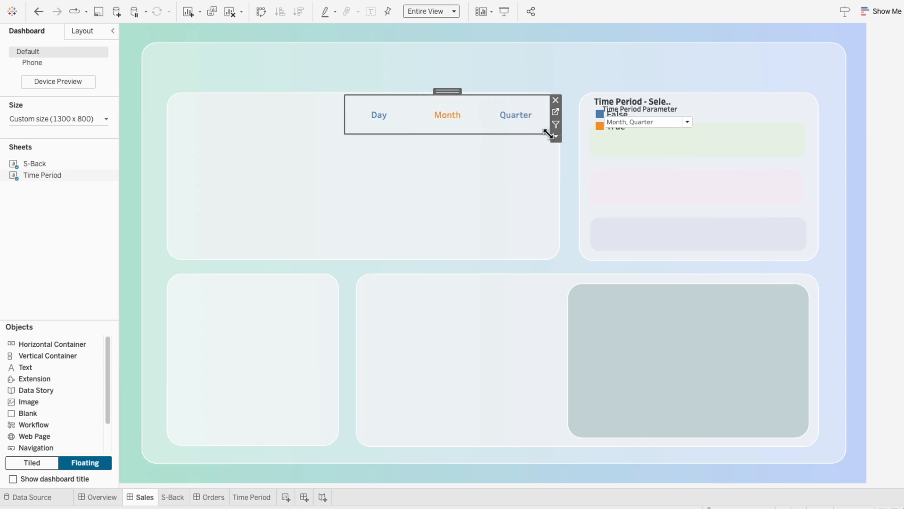
Remove the floating Time Period Parameter control from the dashboard.
click(649, 116)
click(702, 107)
click(660, 109)
Edit the Time Period - Select? legend colours and set False to a sampled medium grey.
click(681, 112)
click(685, 125)
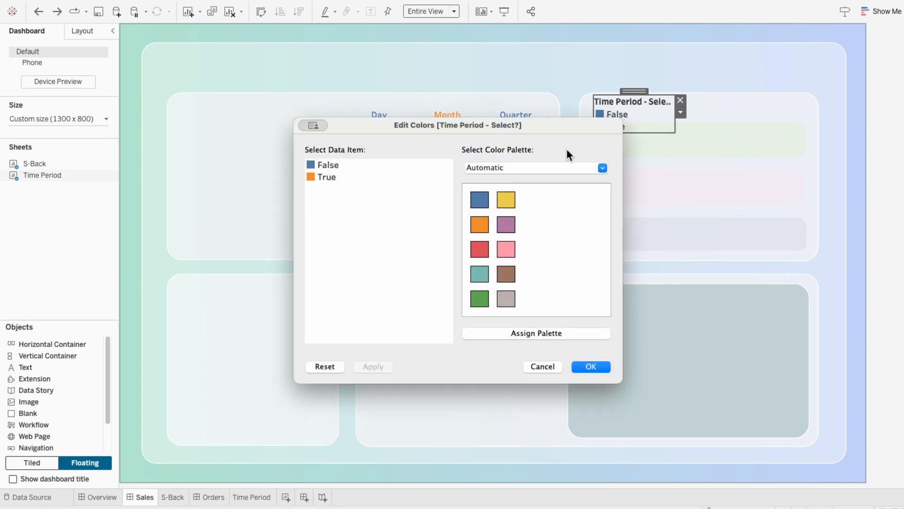
double_click(311, 165)
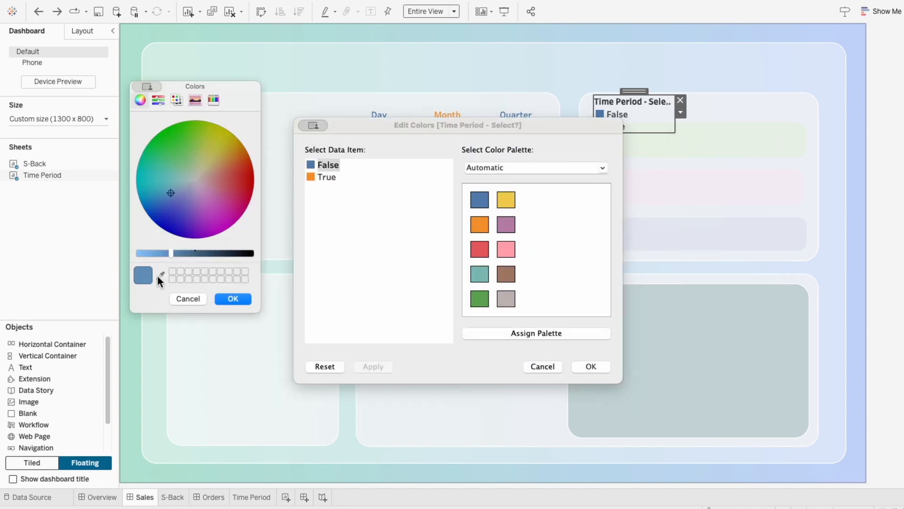
click(160, 275)
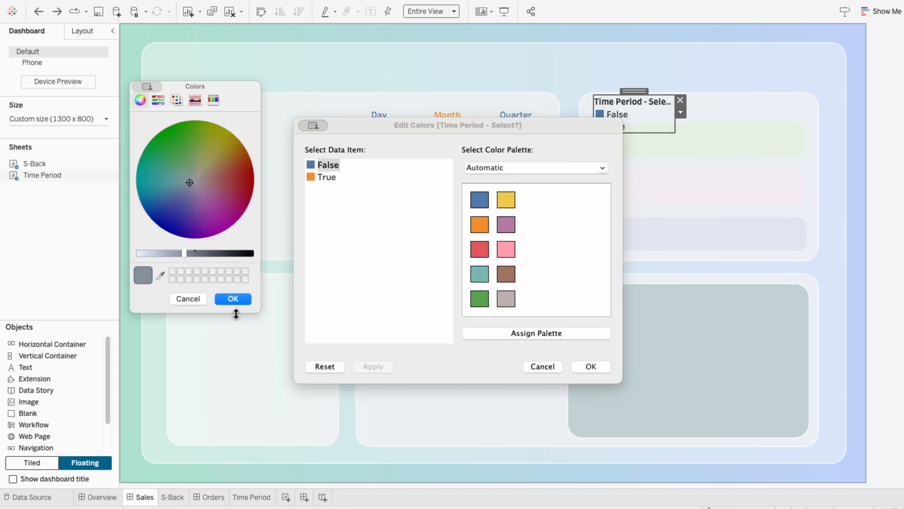
click(237, 297)
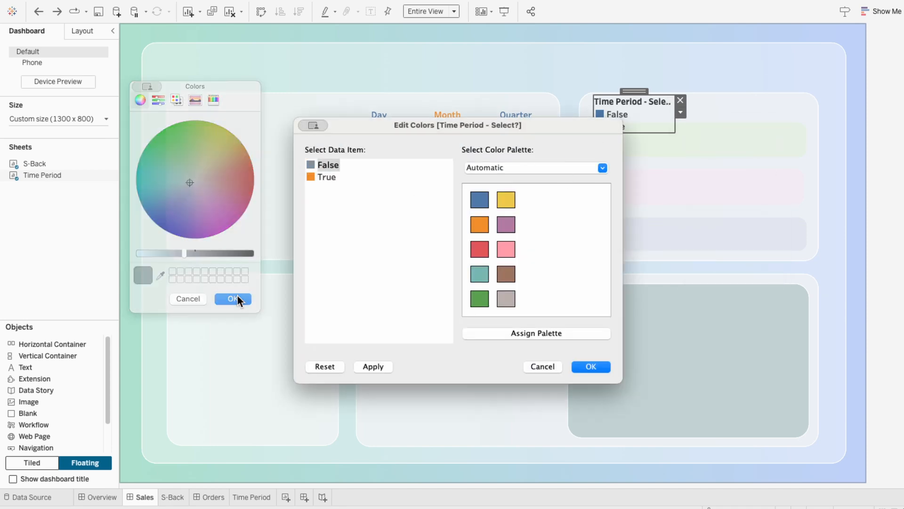
Set the True colour to black, apply the legend colours and remove the colour legend from the dashboard.
double_click(310, 177)
drag(220, 253, 257, 268)
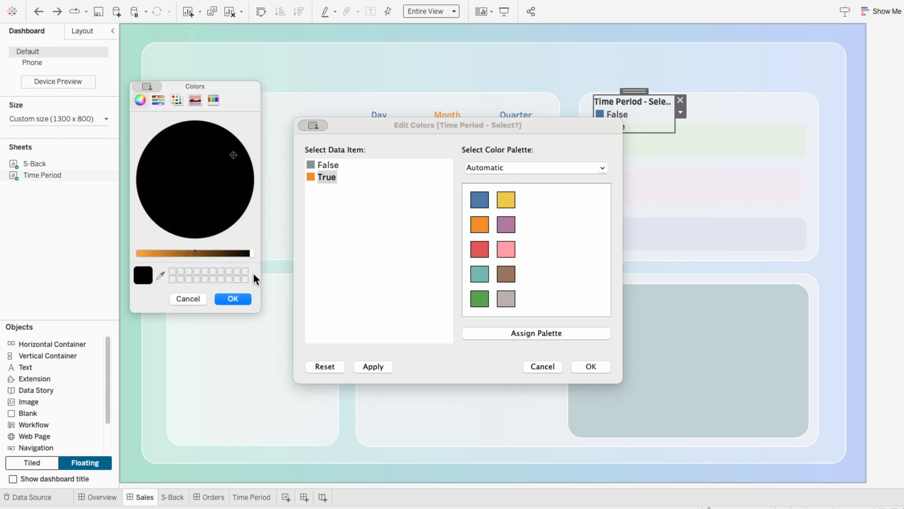
click(242, 298)
click(592, 366)
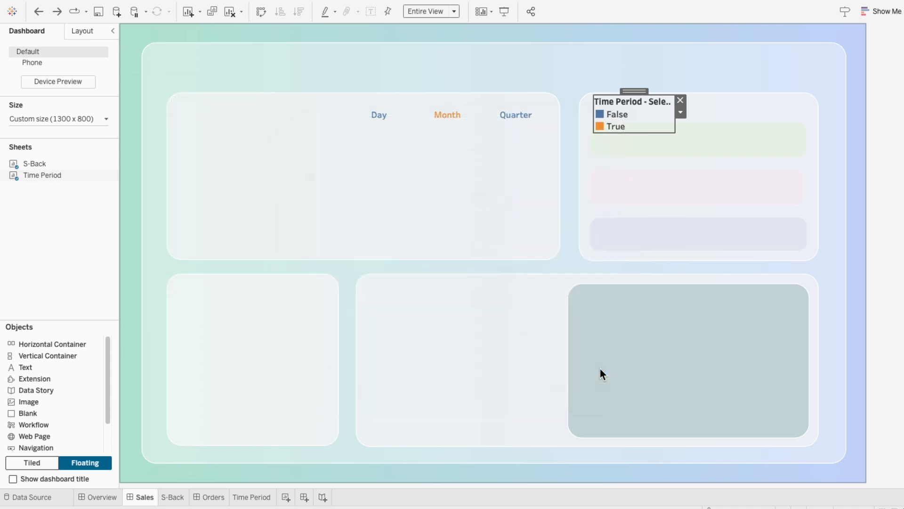
click(680, 101)
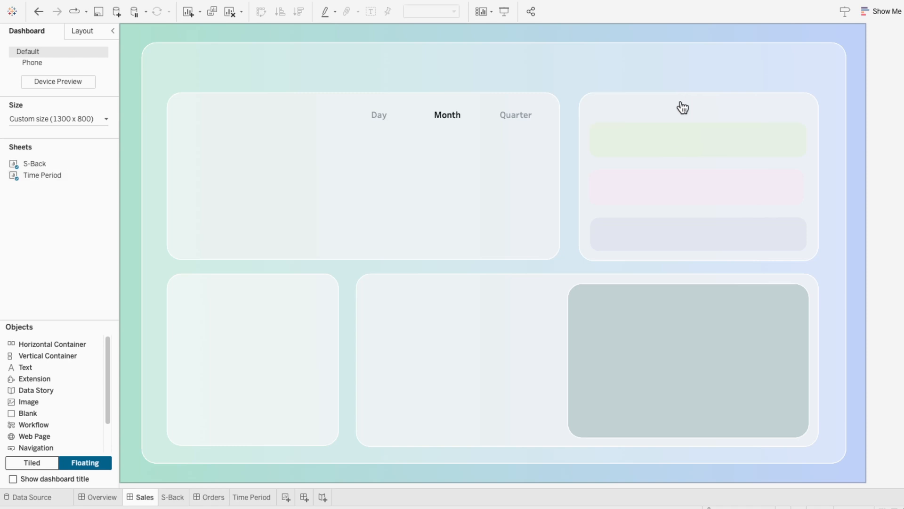
Add a new worksheet and name it Period Range.
click(285, 498)
double_click(286, 497)
text(Period Range)
key(Return)
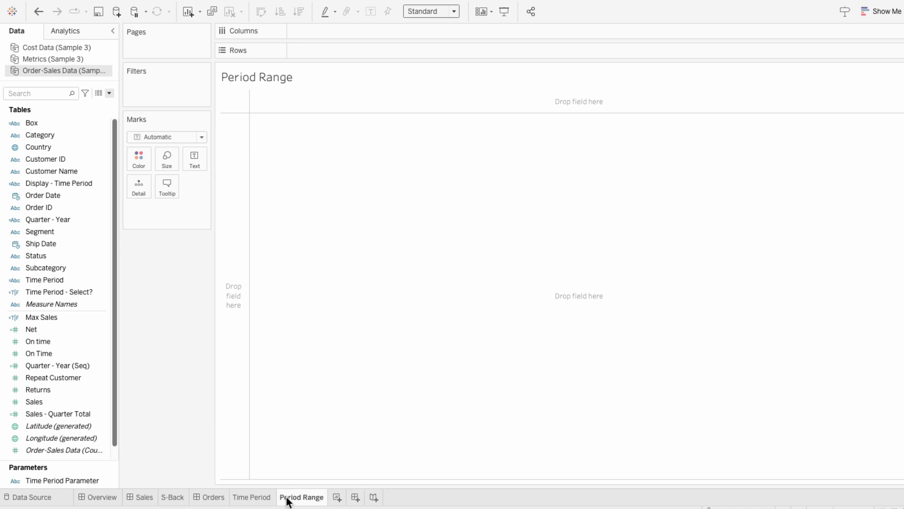
Create calculated field Period Range, returning Order Date as date, year-month or year-quarter text by Time Period Parameter, from 11 periods back through TODAY().
click(108, 93)
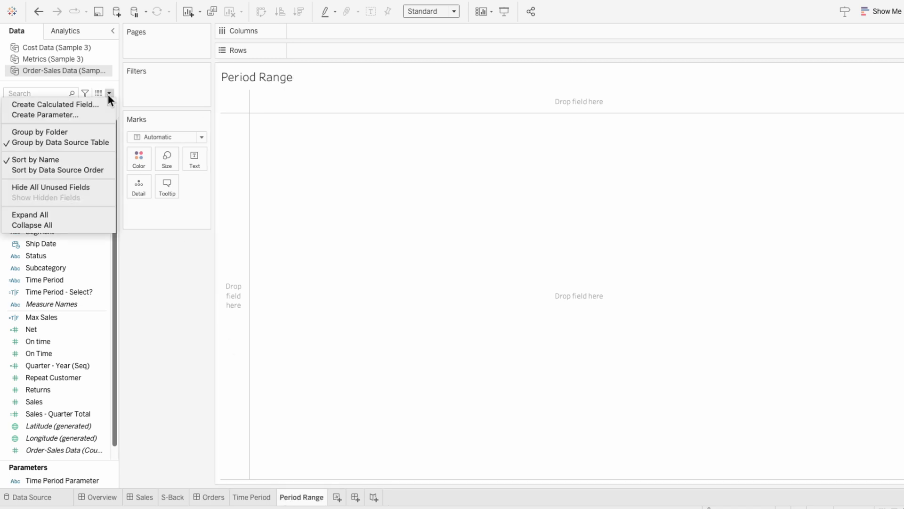
click(107, 104)
text(Period Range)
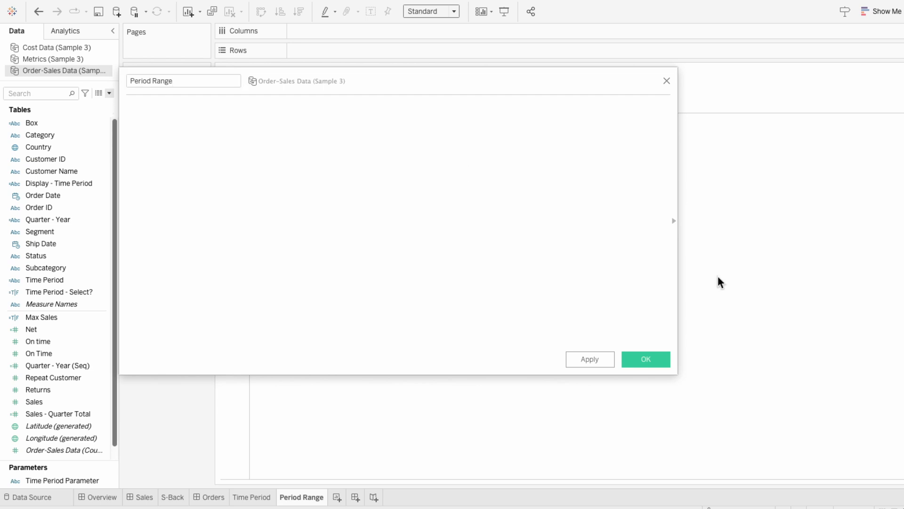
click(476, 198)
key(ctrl+v)
drag(679, 198, 863, 193)
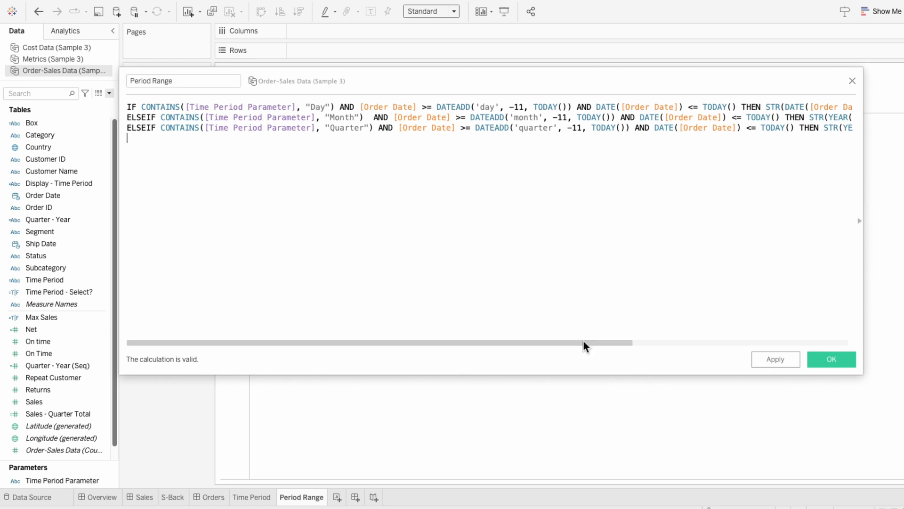
drag(583, 346, 790, 344)
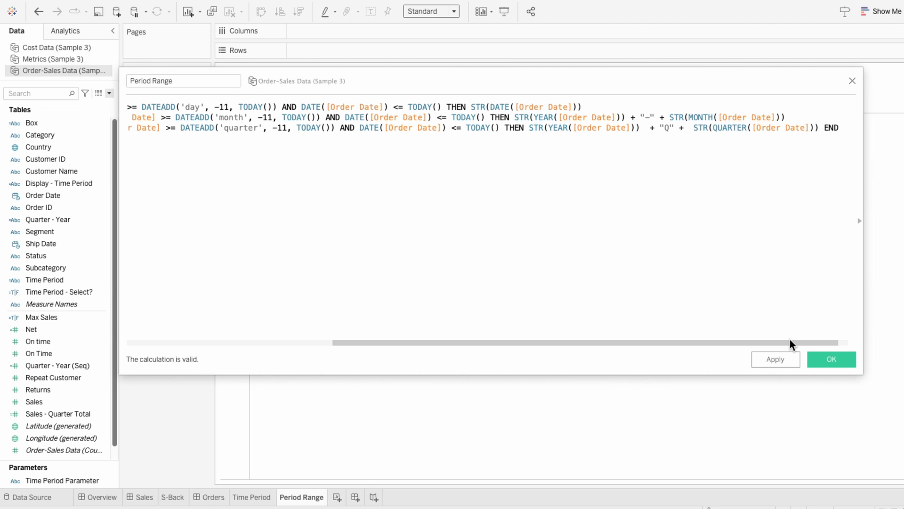
click(832, 364)
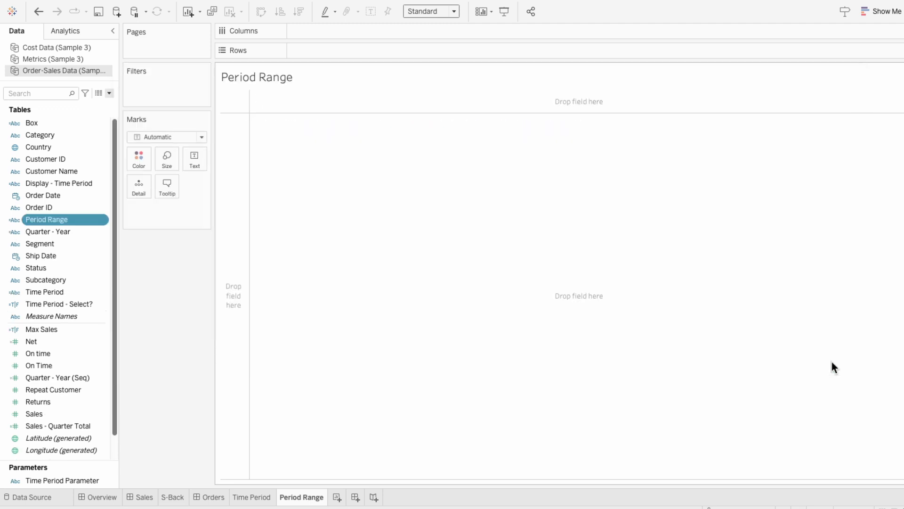
Create calculated field Display Range - 1st Line, returning Order Date's three-letter weekday, three-letter month or "Q" plus quarter number according to Time Period Parameter.
click(109, 92)
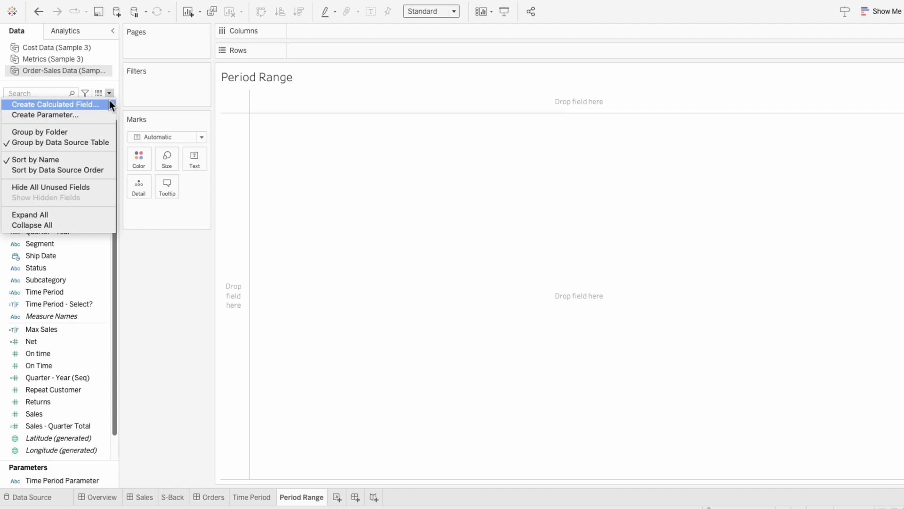
click(56, 104)
text(Dis)
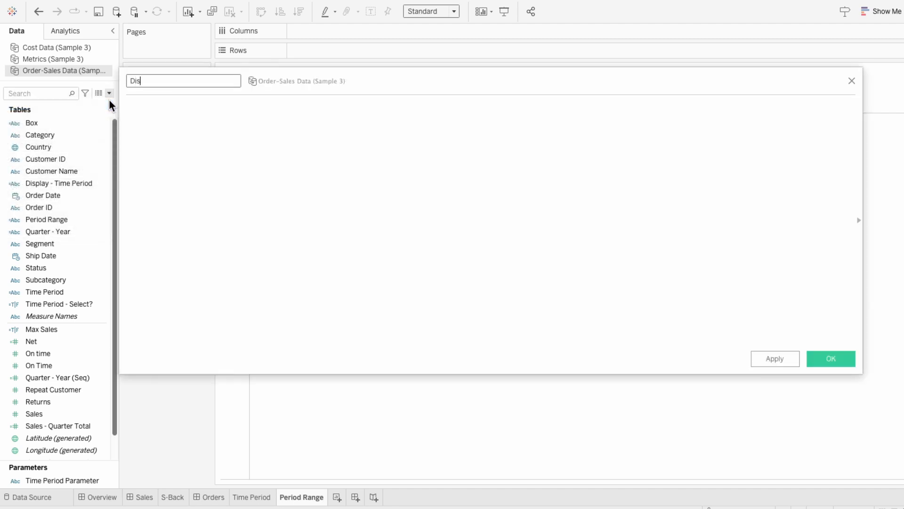
text(play Range - 1st Line)
key(Tab)
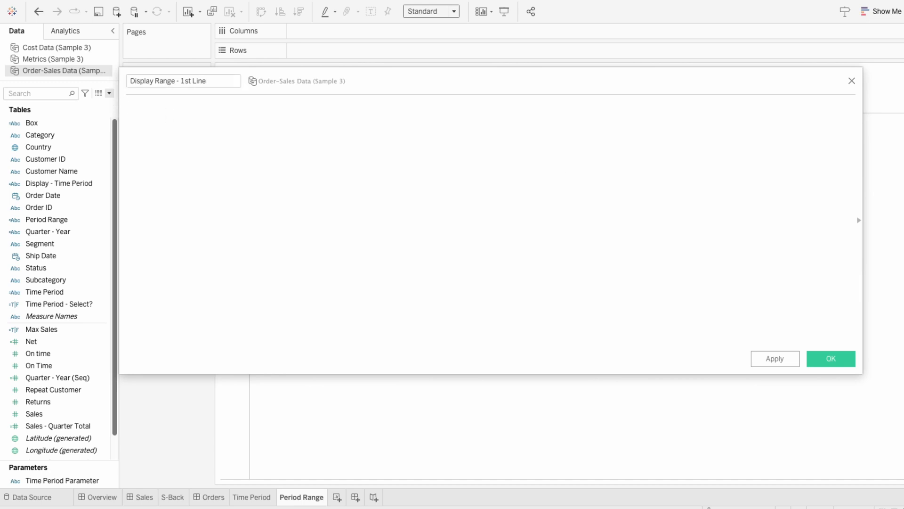
text(IF CONTAINS([Time Period Parameter], "Day") THEN LEFT(DATENAME('weekday',[Order Date]), 3) ELSEIF CONTAINS([Time Period Parameter], "Month")  THEN LEFT(DATENAME('month',[Order Date]), 3) ELSEIF CONTAINS([Time Period Parameter], "Quarter") THEN "Q" + STR(QUARTER([Order Date])) END)
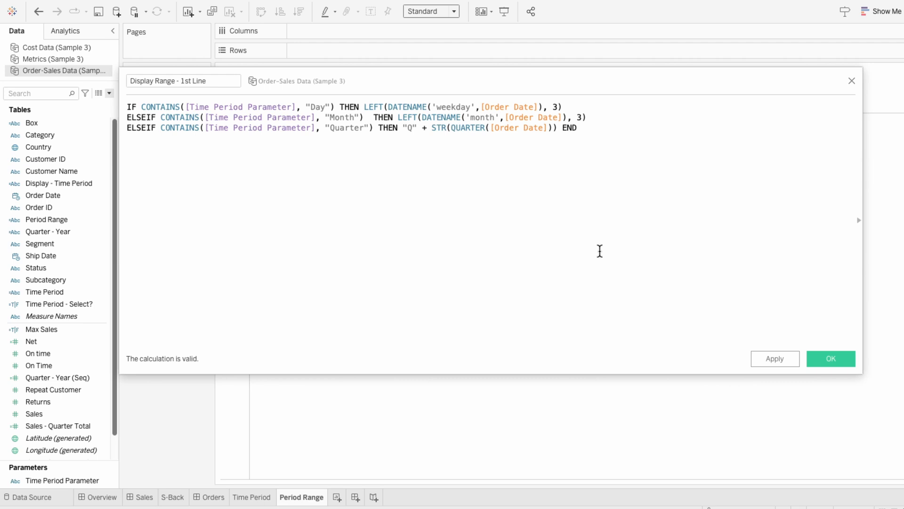
click(845, 360)
Create calculated field Display Range - 2nd Line, returning Order Date's day number for Day, or an apostrophe and two-digit year for Month and Quarter.
click(109, 93)
click(109, 103)
text(Display)
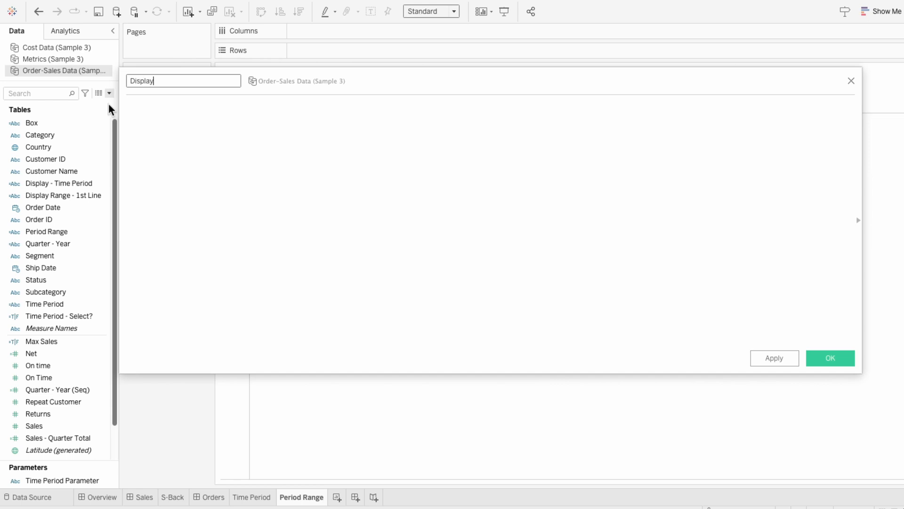
text( Range - 2nd Line)
key(Tab)
text(IF CONTAINS([Time Period Parameter], "Day") THEN STR(DAY([Order Date])) ELSEIF CONTAINS([Time Period Parameter], "Month") THEN "'" + RIGHT(STR(YEAR([Order Date])), 2) ELSEIF CONTAINS([Time Period Parameter], "Quarter") THEN "'" + RIGHT(STR(YEAR([Order Date])), 2) END)
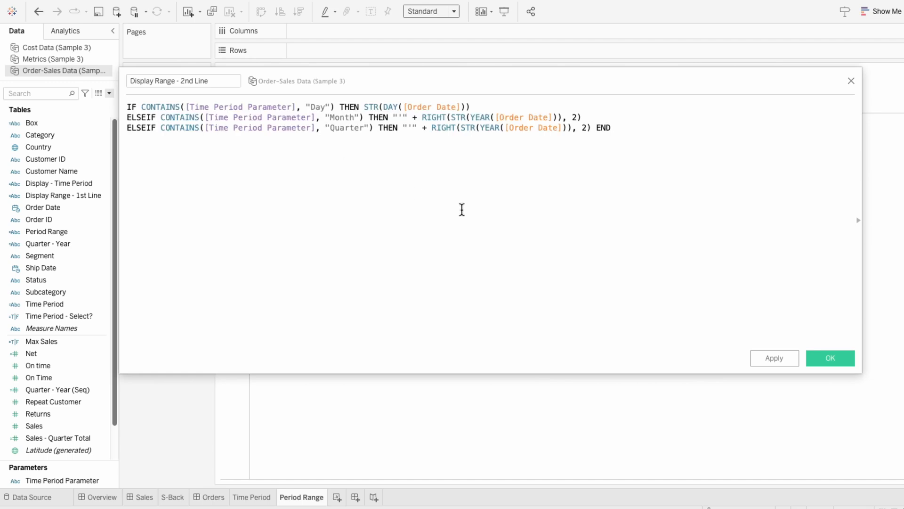
click(829, 358)
Put Period Range, Display Range - 1st Line and Display Range - 2nd Line on Rows, in that order.
ctrl+click(81, 196)
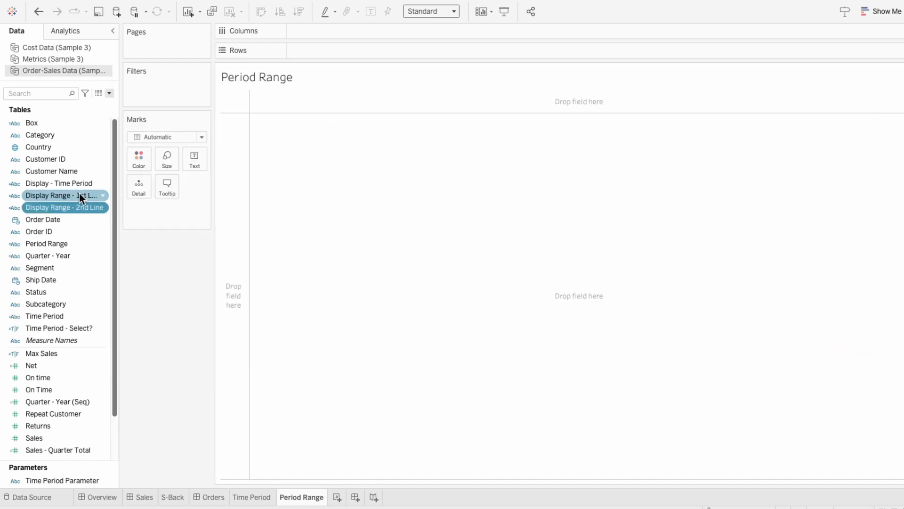
drag(71, 193, 308, 50)
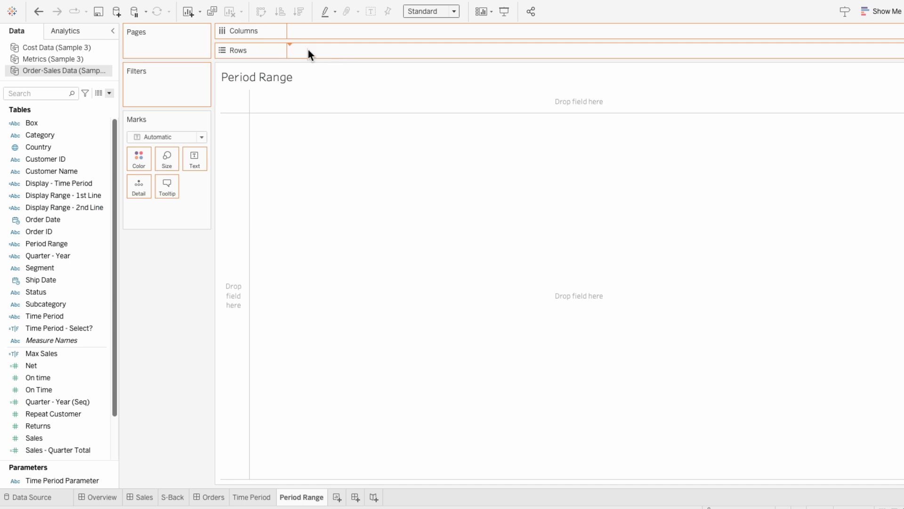
drag(83, 207, 415, 47)
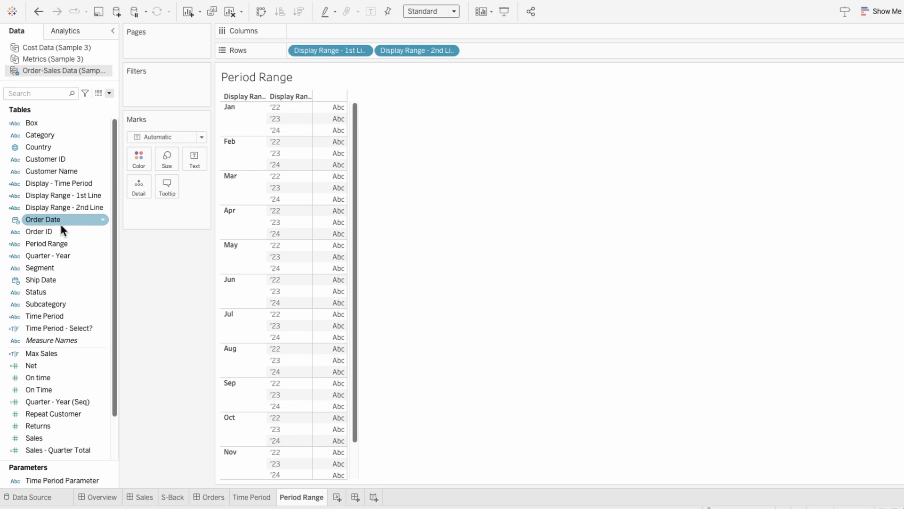
drag(55, 243, 290, 50)
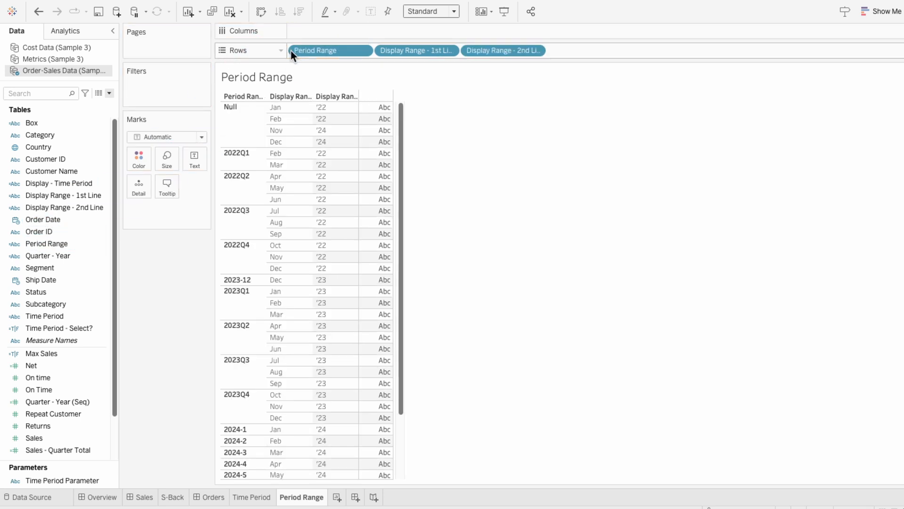
Create a string parameter named Period Range Parameter with an empty current value, and show its control on the sheet.
click(109, 93)
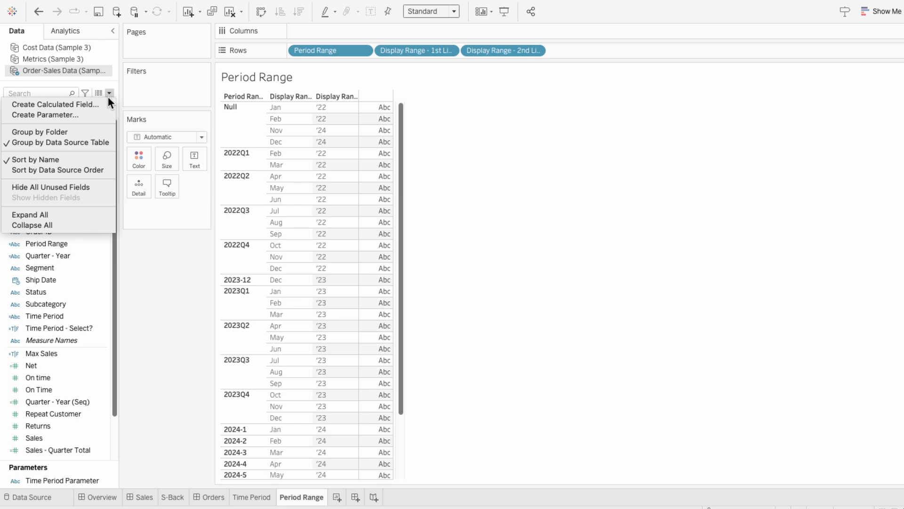
click(103, 113)
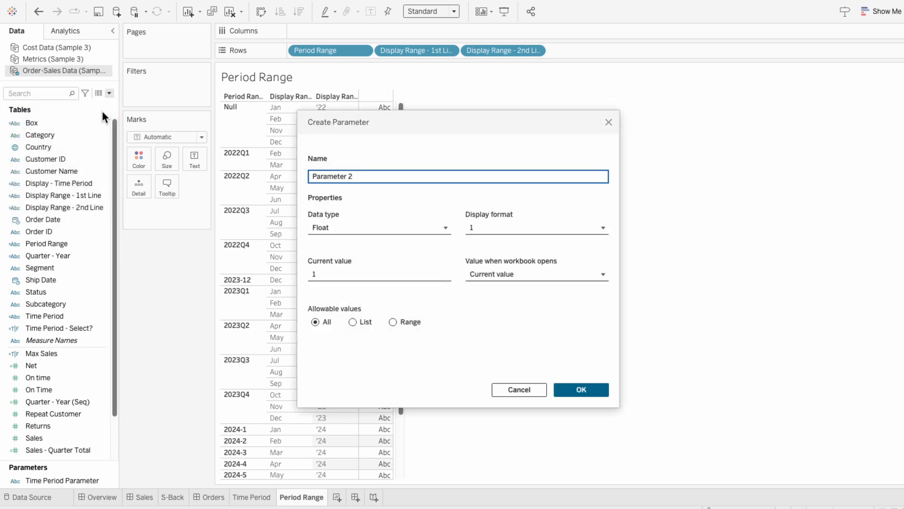
triple_click(359, 175)
text(Period Range Parameter)
click(317, 229)
click(333, 271)
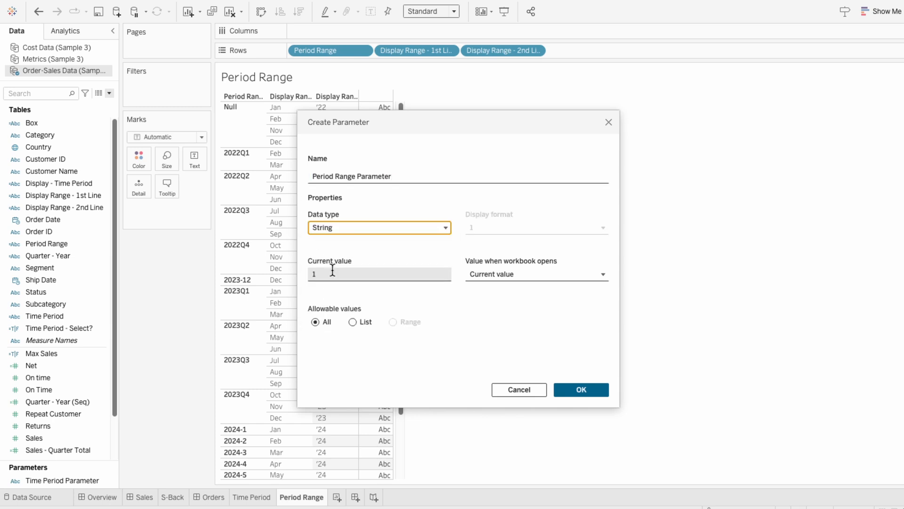
click(332, 272)
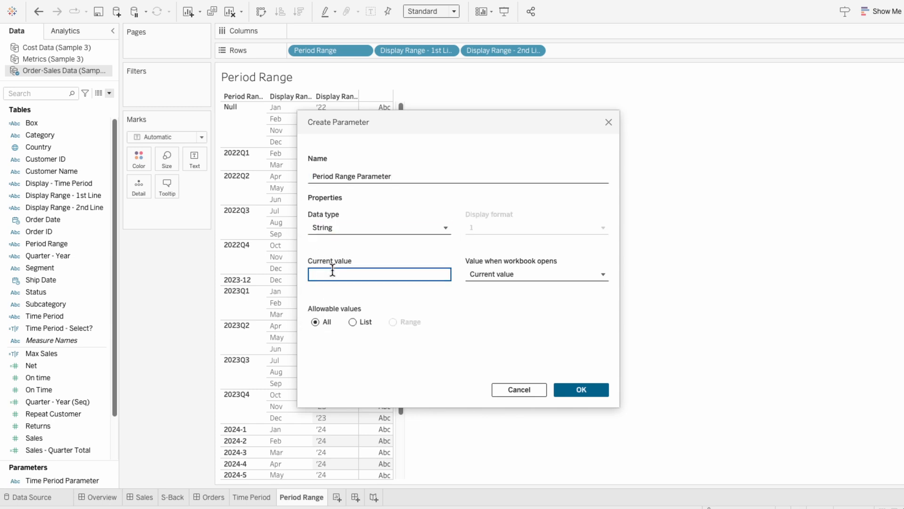
click(581, 390)
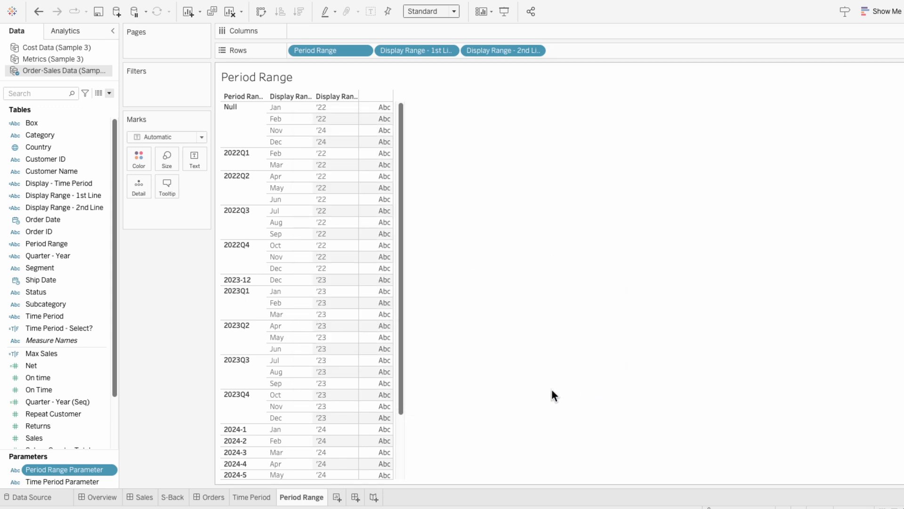
right_click(98, 464)
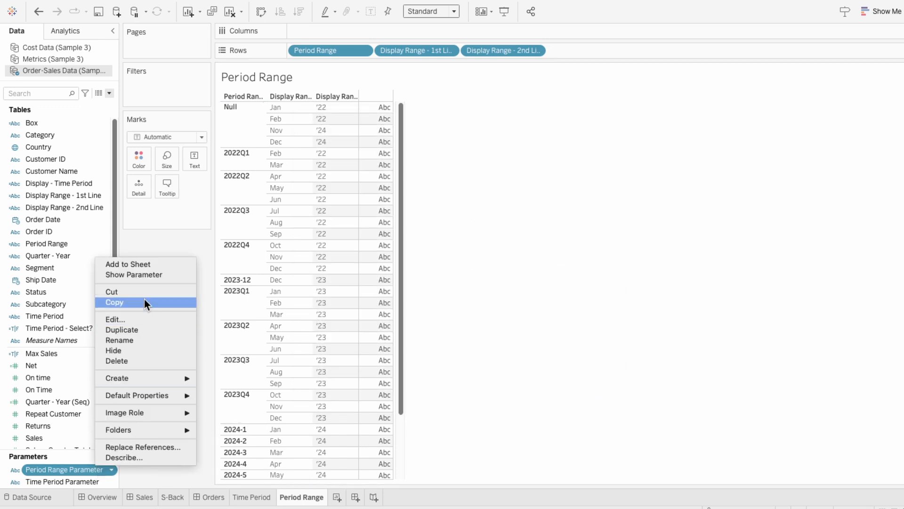
click(143, 274)
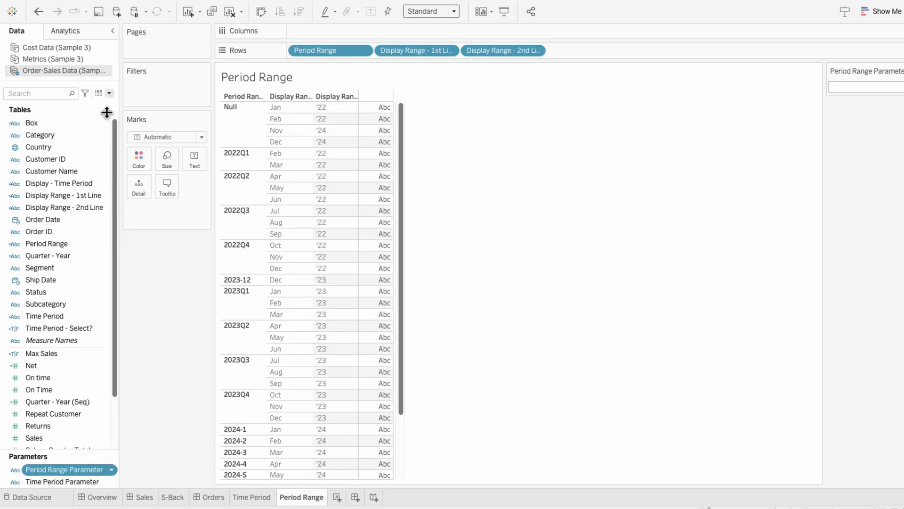
Create calculated field Period Range - Select?, testing whether Period Range equals Period Range Parameter.
click(110, 93)
click(105, 100)
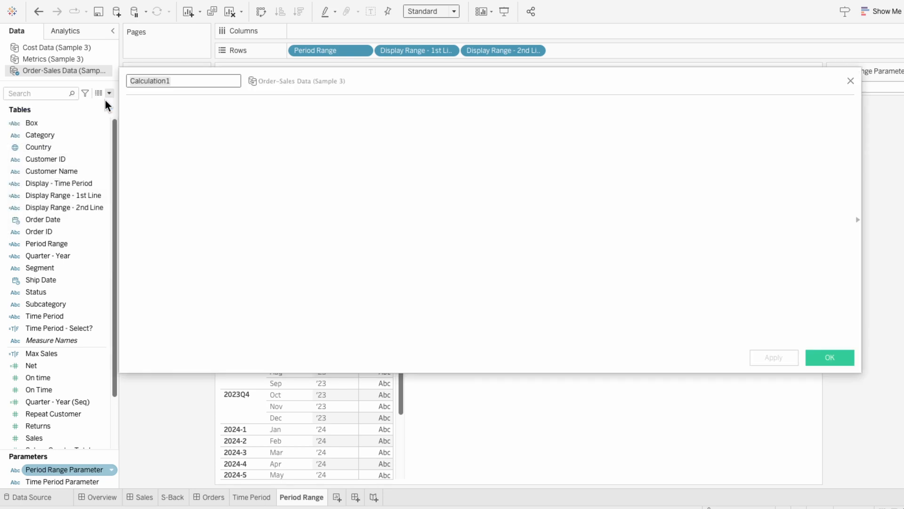
text(Pe)
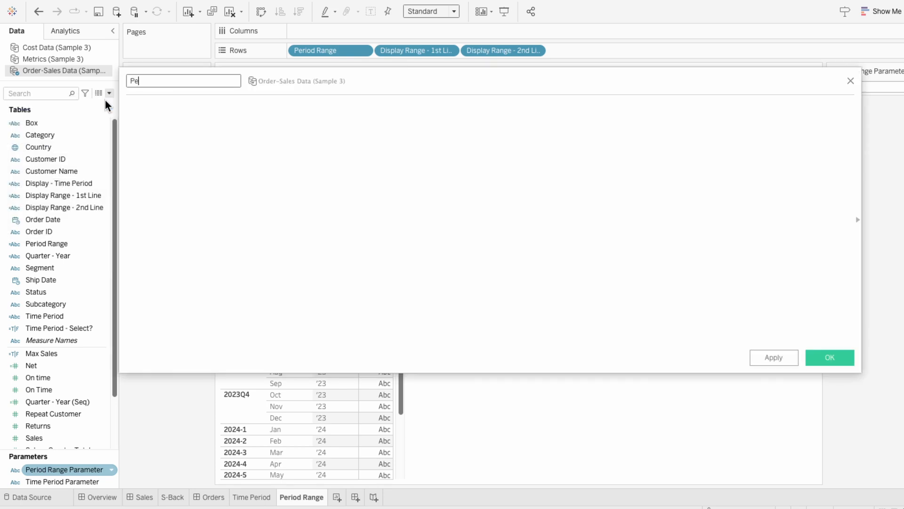
text(riod Range - Select?)
key(Tab)
text(perid)
key(Return)
text(= period)
key(Down)
key(Return)
click(829, 359)
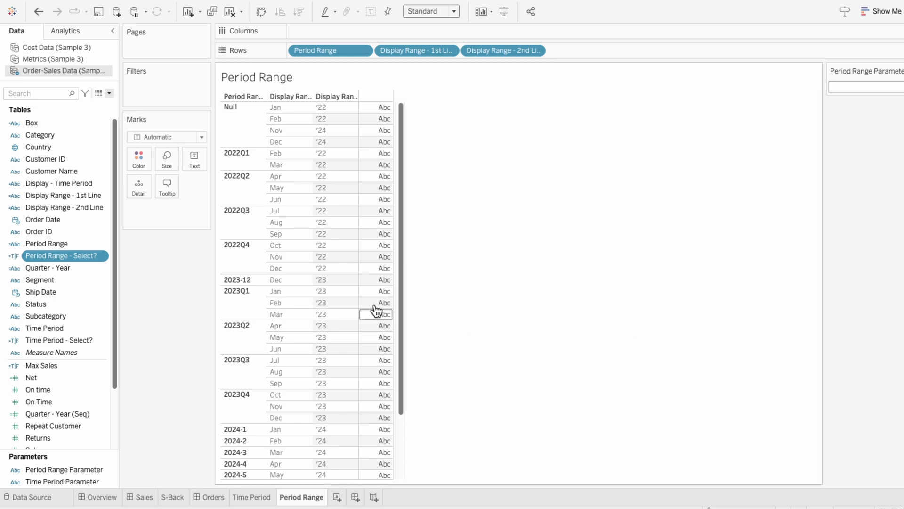
Filter the Period Range sheet on Time Period with the condition formula CONTAINS([Time Period], [Time Period Parameter]).
drag(60, 256, 166, 99)
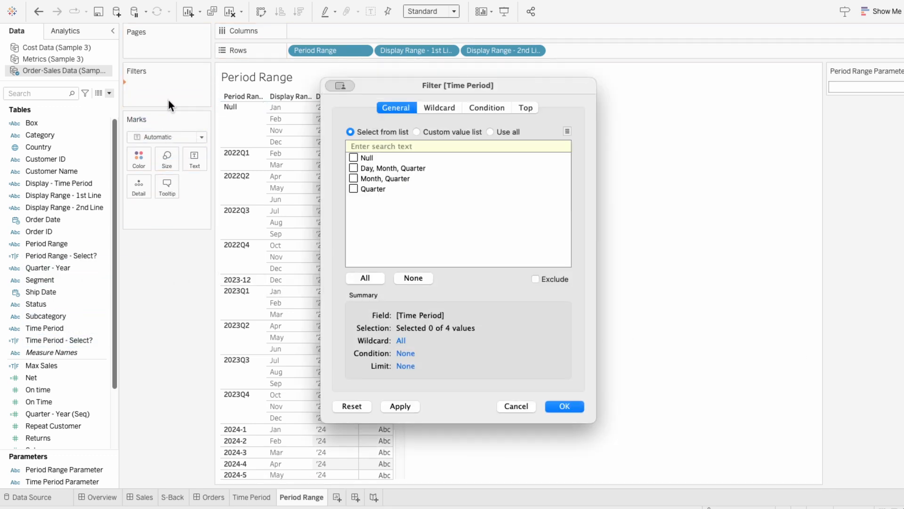
click(480, 109)
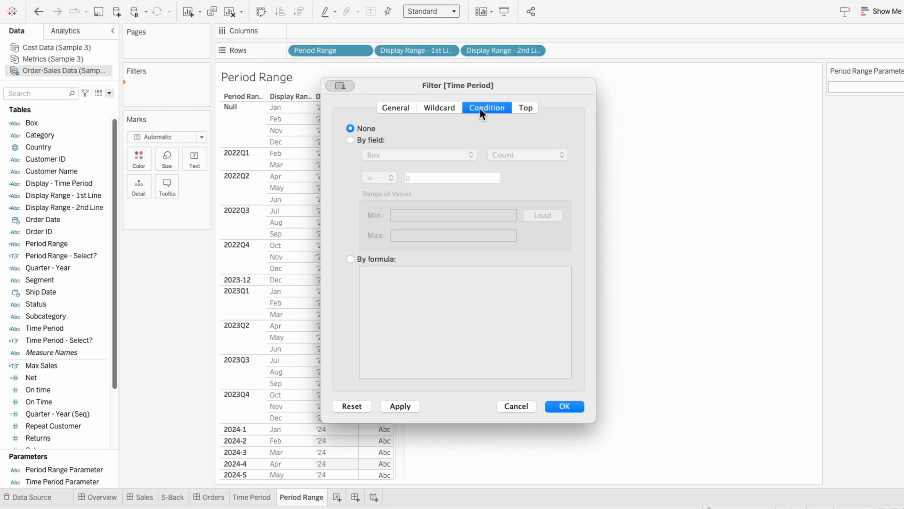
click(381, 259)
text(cont)
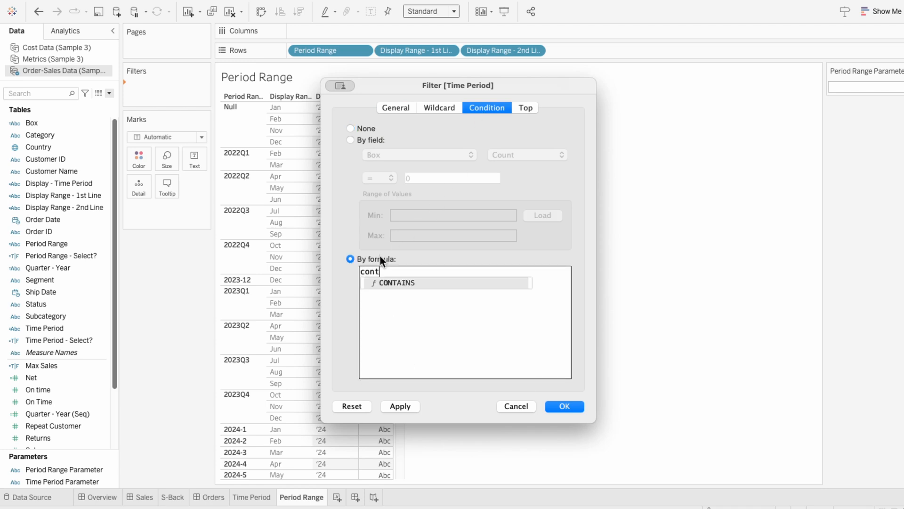
text(ains([Time Period],)
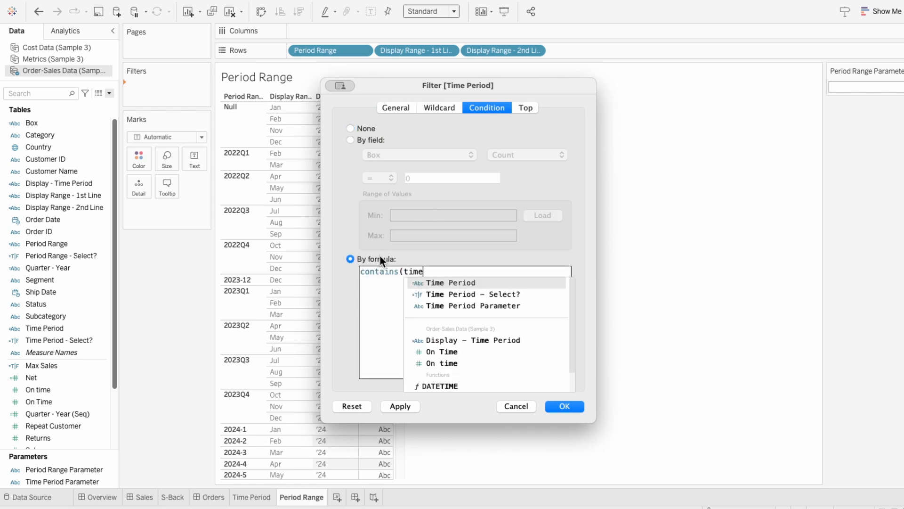
text( Time)
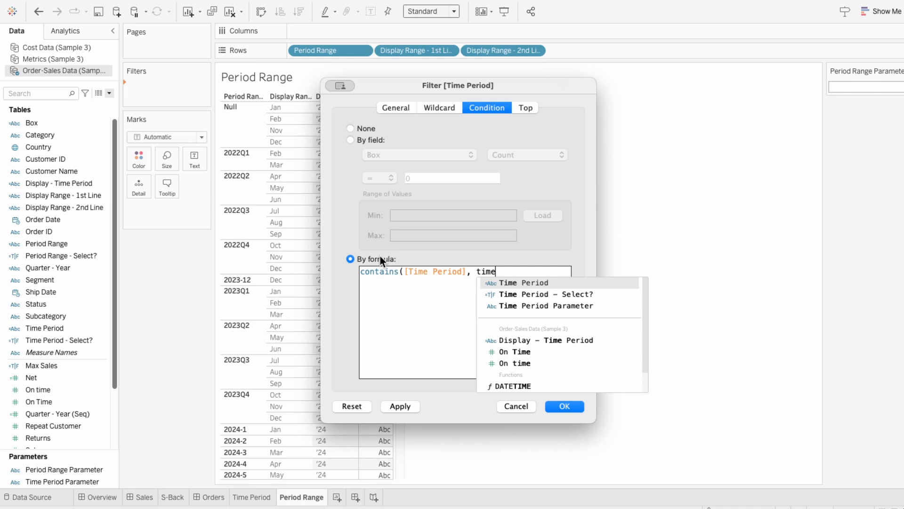
key(Down)
key(Down)
key(Return)
text())
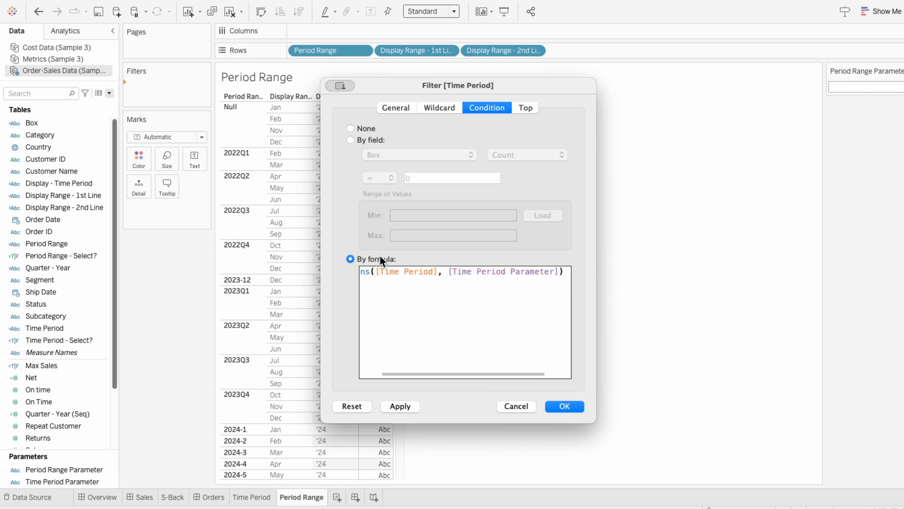
click(573, 408)
click(252, 499)
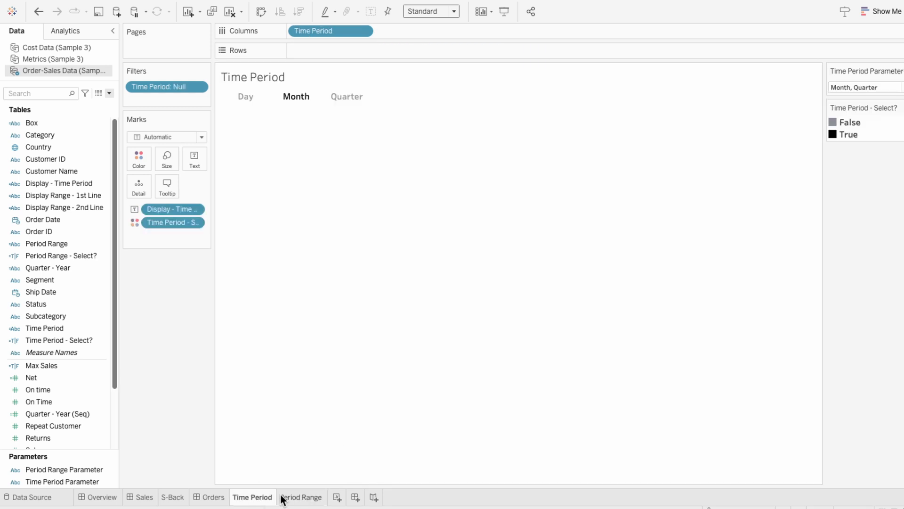
click(297, 499)
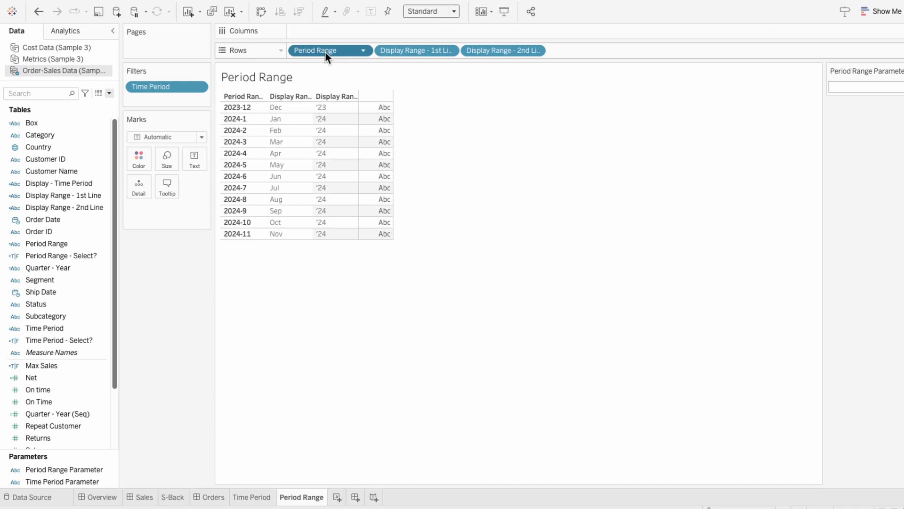
Move Period Range from Rows to the marks' Detail, and move both Display Range fields from Rows to Columns.
drag(326, 52, 192, 214)
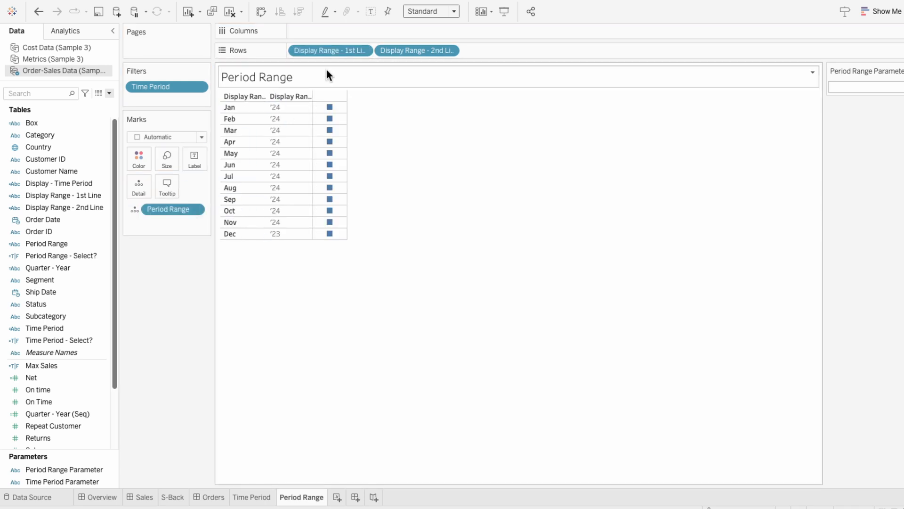
drag(345, 50, 409, 30)
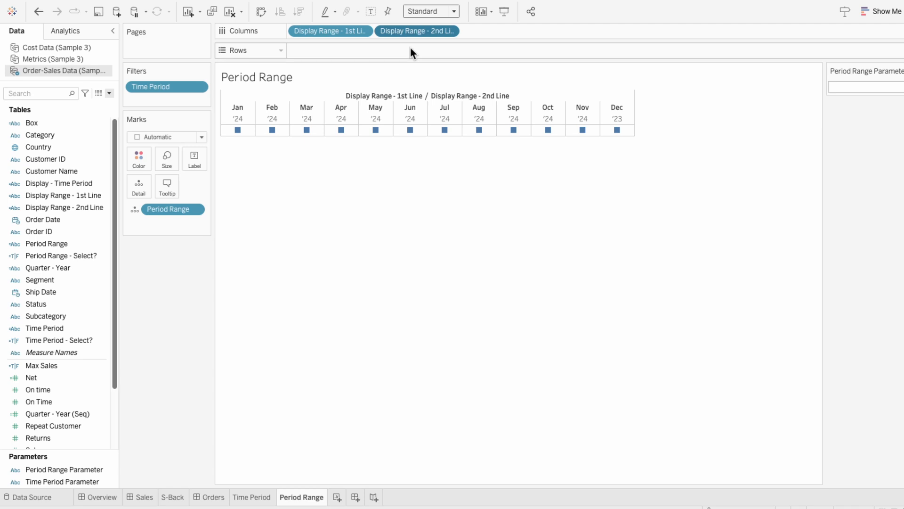
Add two placeholder measures with the value 0 to Rows.
double_click(411, 47)
text(0)
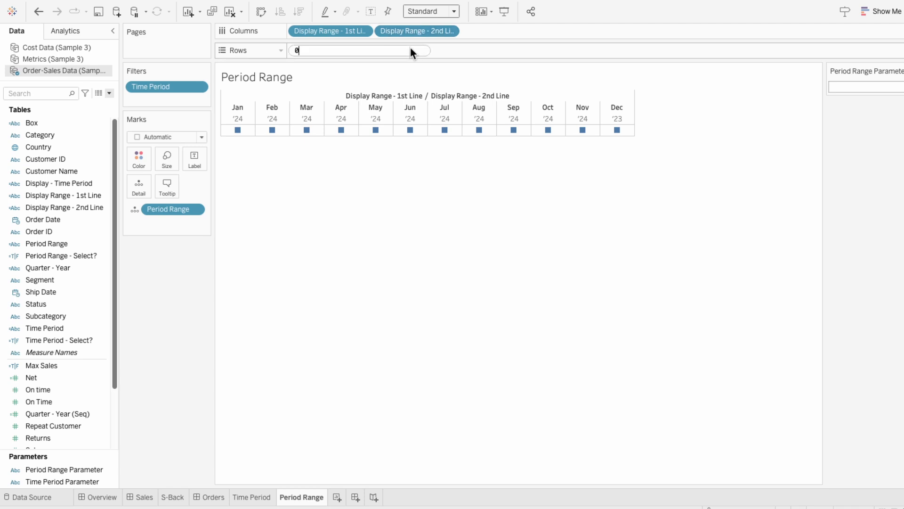
key(Return)
double_click(411, 47)
text(0)
key(Return)
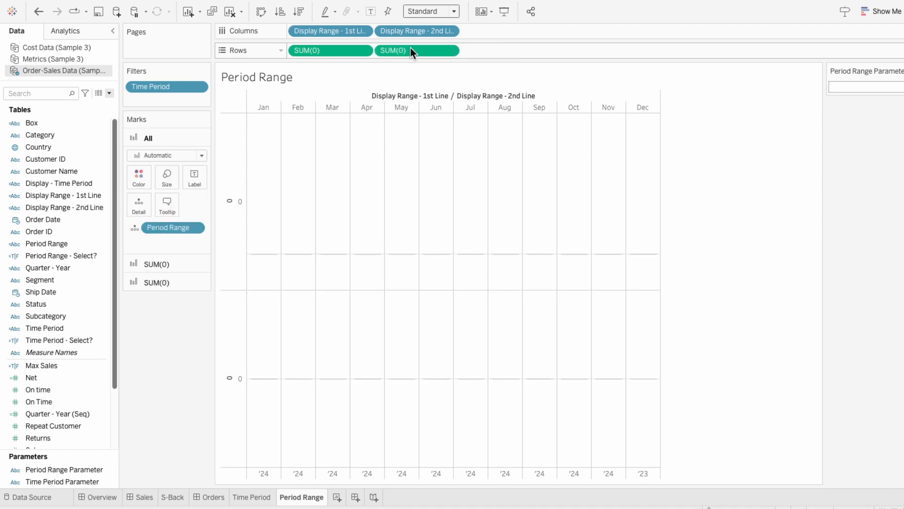
Set the first SUM(0) measure's mark type to Shape and assign Period Range - Select? to its Shape property.
click(160, 263)
click(169, 173)
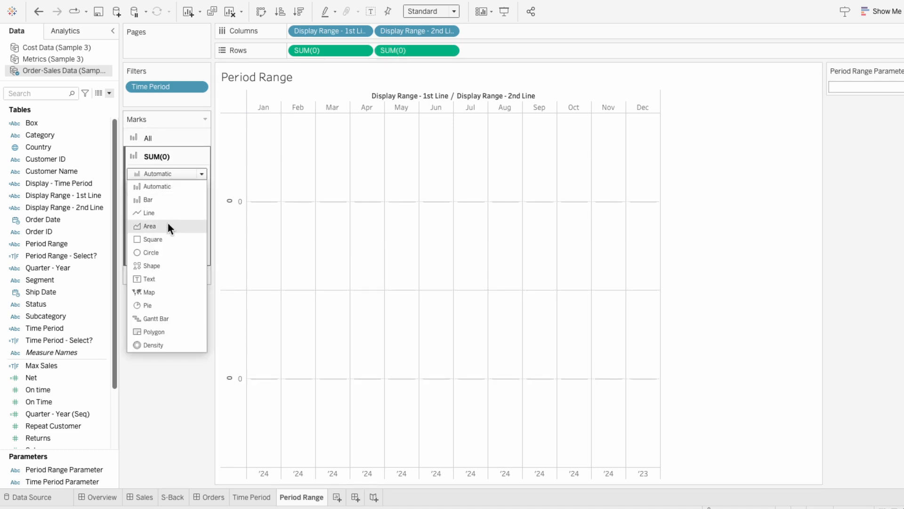
click(165, 264)
drag(87, 255, 149, 258)
click(135, 259)
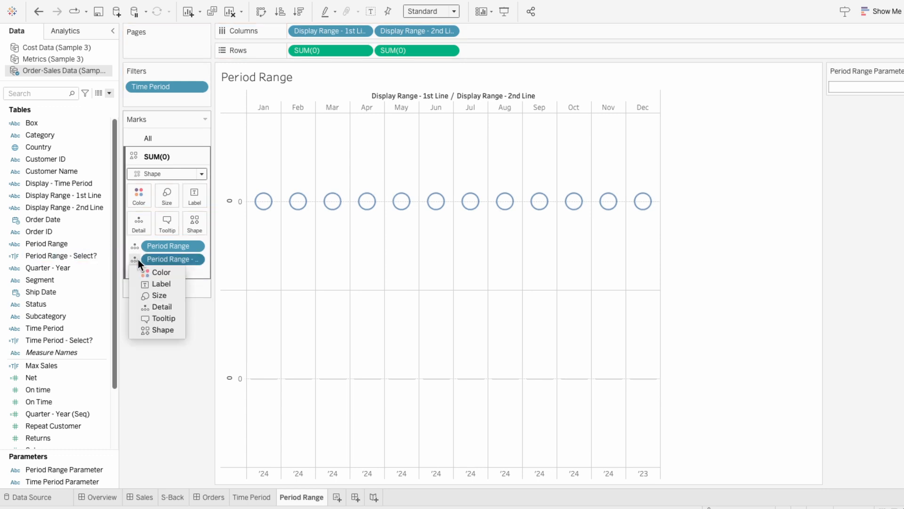
click(152, 329)
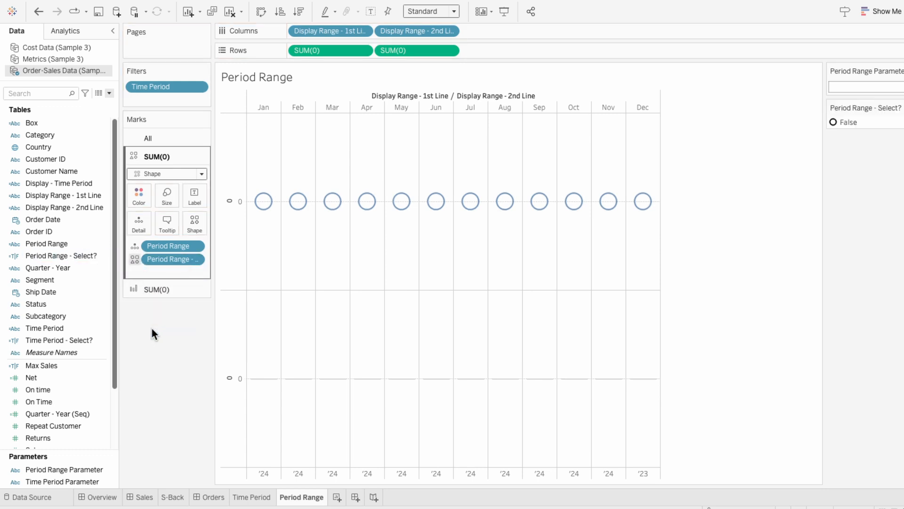
Set the second SUM(0) measure's mark type to Text and label it with Display Range - 1st Line and Display Range - 2nd Line.
click(160, 291)
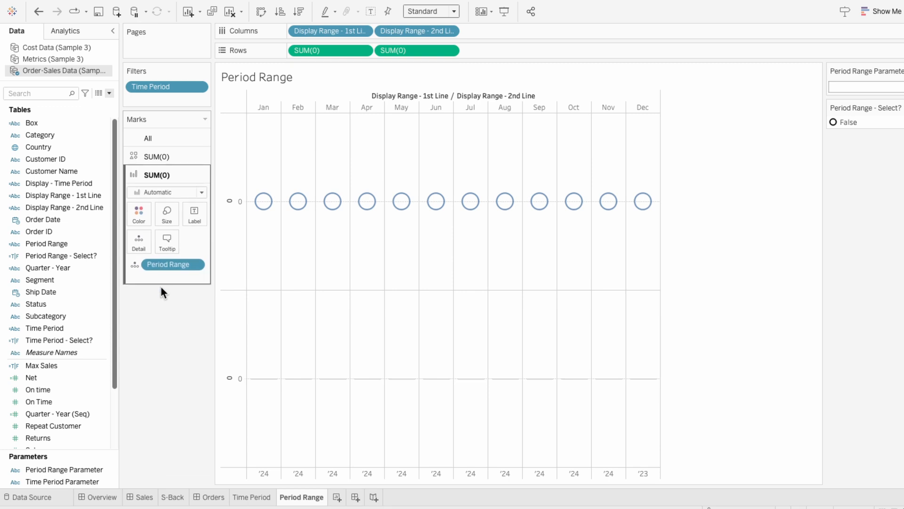
click(154, 192)
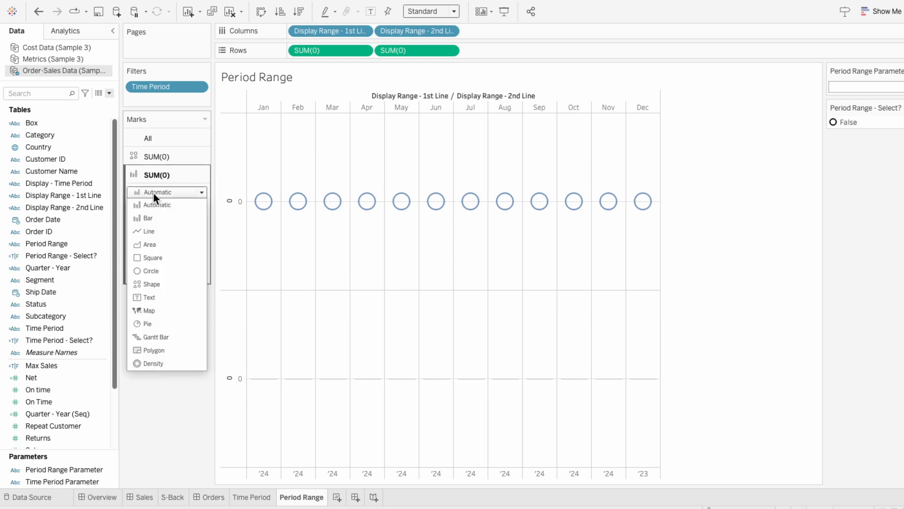
click(160, 297)
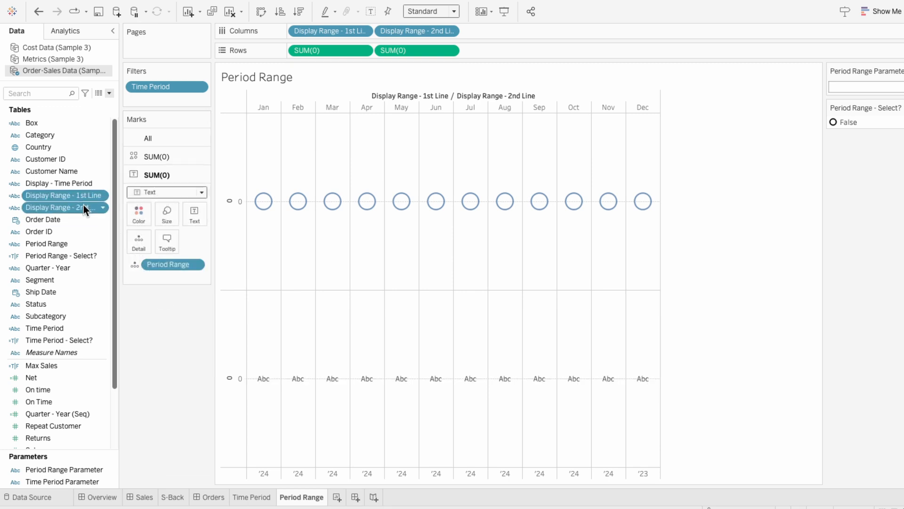
drag(82, 194, 152, 274)
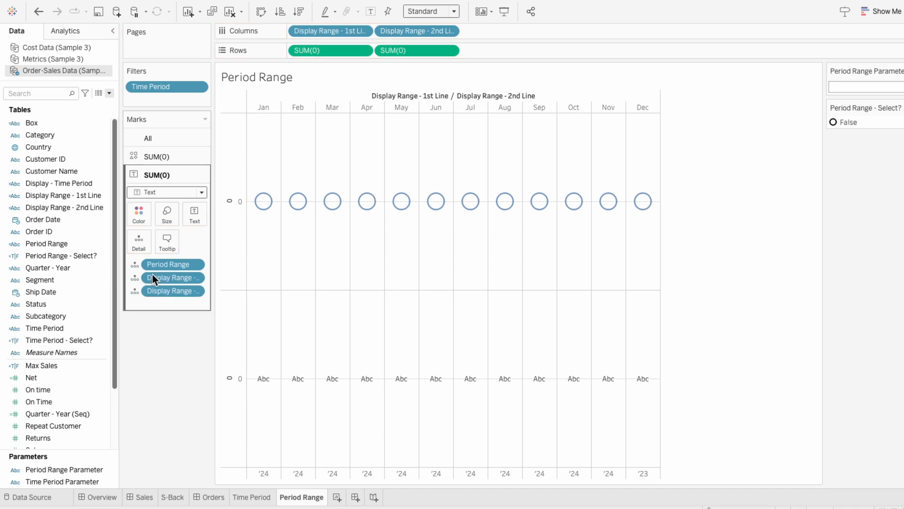
click(135, 278)
click(147, 305)
click(136, 291)
click(146, 314)
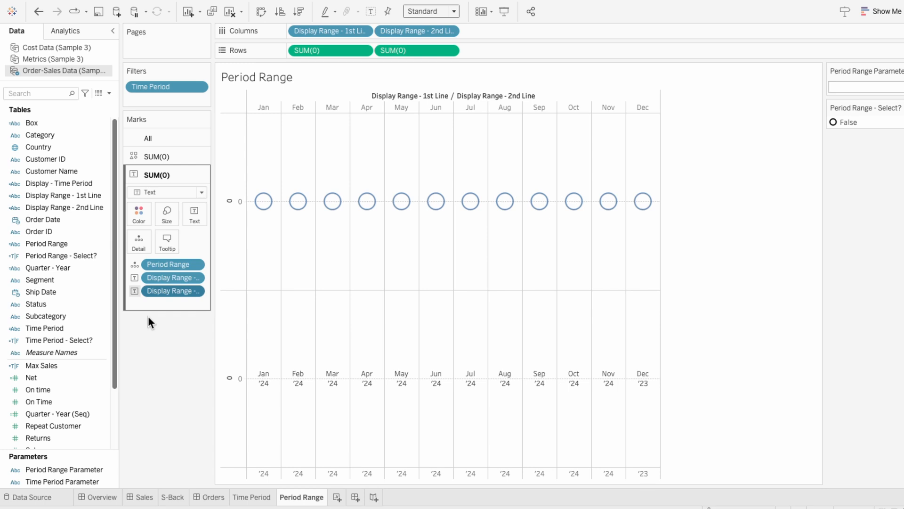
Color the second SUM(0) measure's text marks by Period Range - Select?
drag(63, 256, 149, 299)
click(134, 303)
click(146, 315)
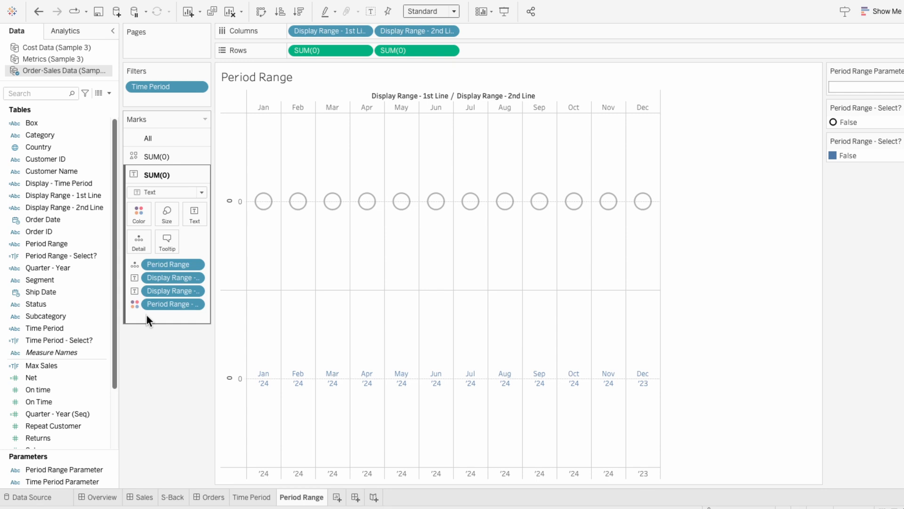
Combine the two SUM(0) measures on Rows into a dual axis.
right_click(413, 52)
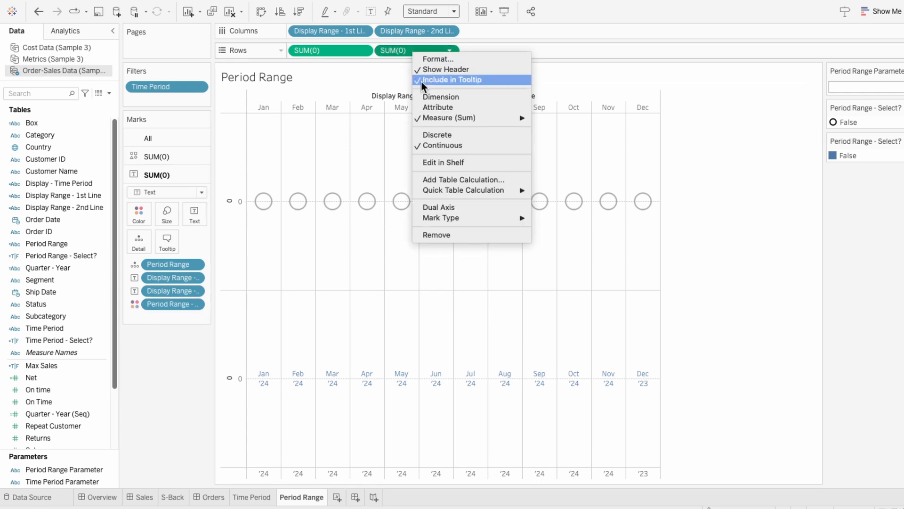
click(440, 207)
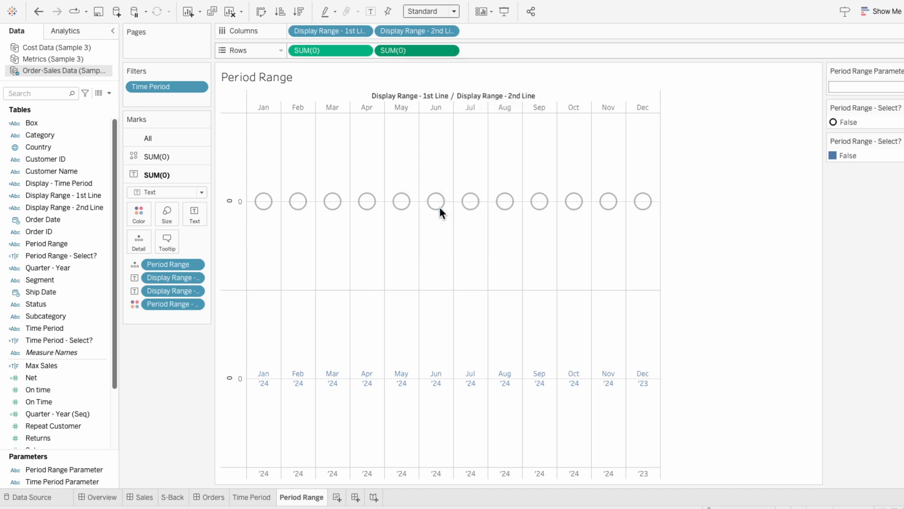
Hide the dual-axis headers and the Display Range - 1st Line and 2nd Line column headers on the Period Range sheet.
right_click(225, 231)
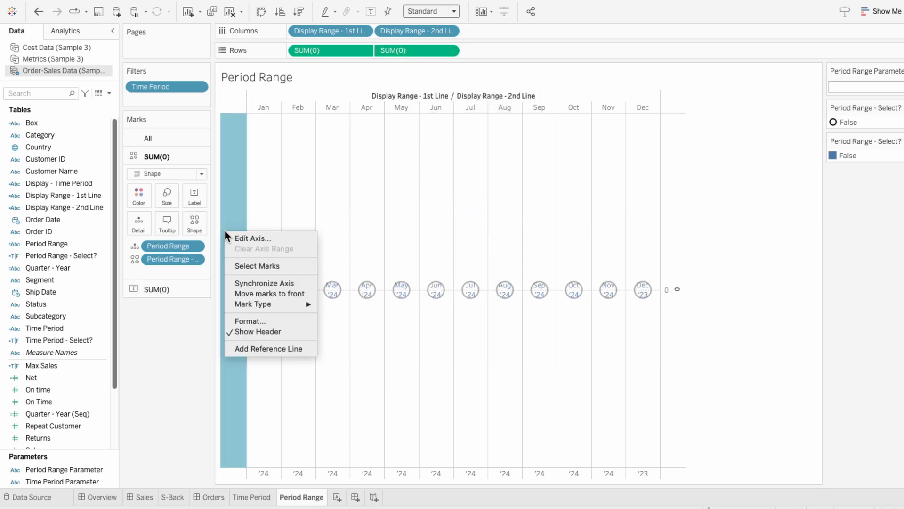
click(244, 327)
right_click(307, 108)
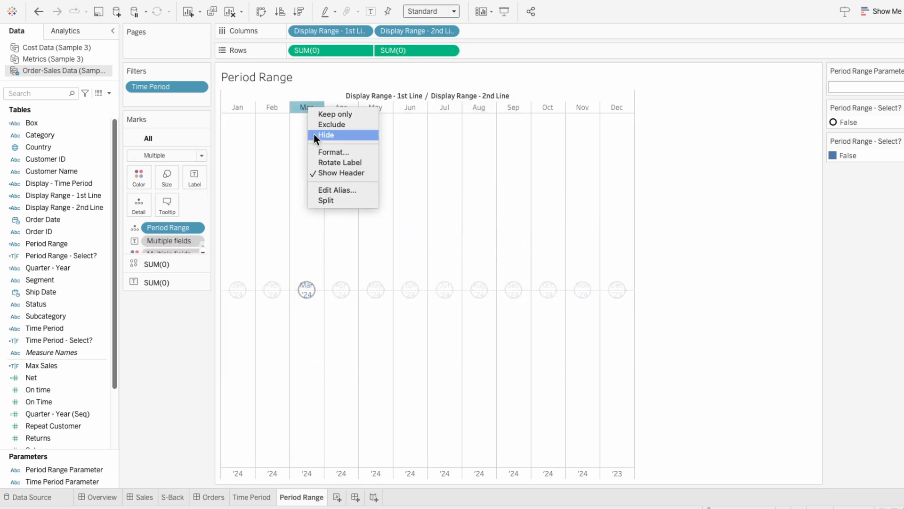
click(319, 173)
right_click(317, 474)
click(321, 435)
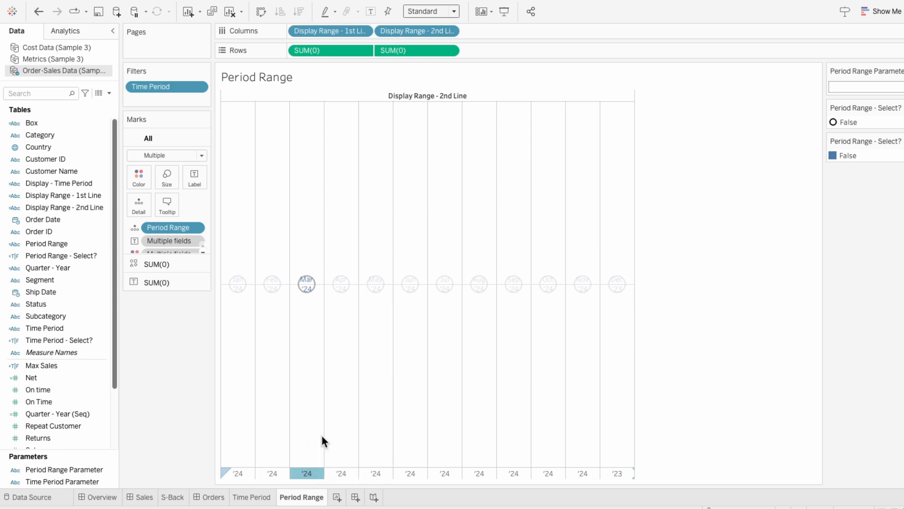
Set the Period Range sheet's default worksheet shading to None.
right_click(308, 377)
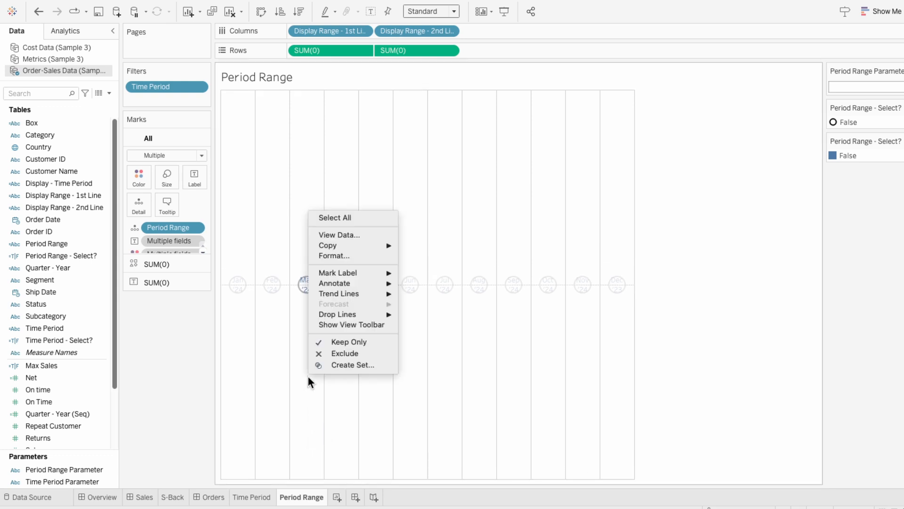
click(338, 256)
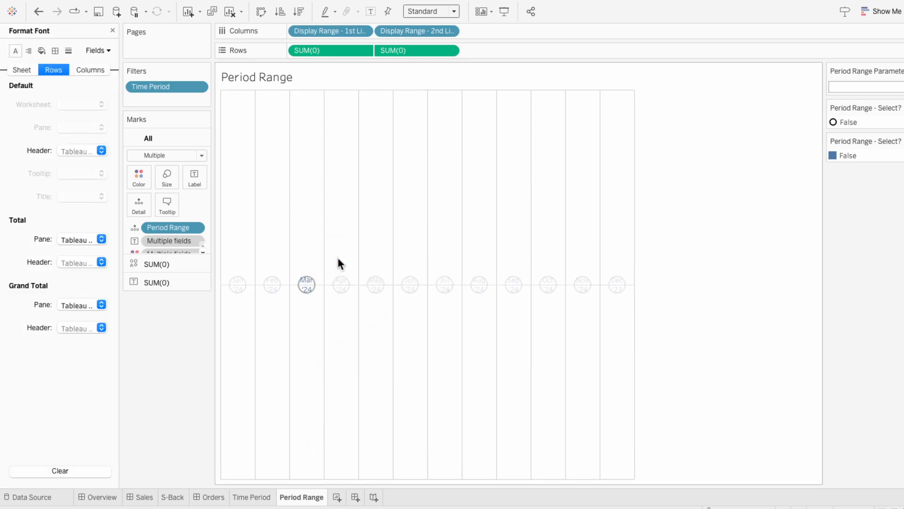
click(42, 50)
click(28, 69)
click(73, 104)
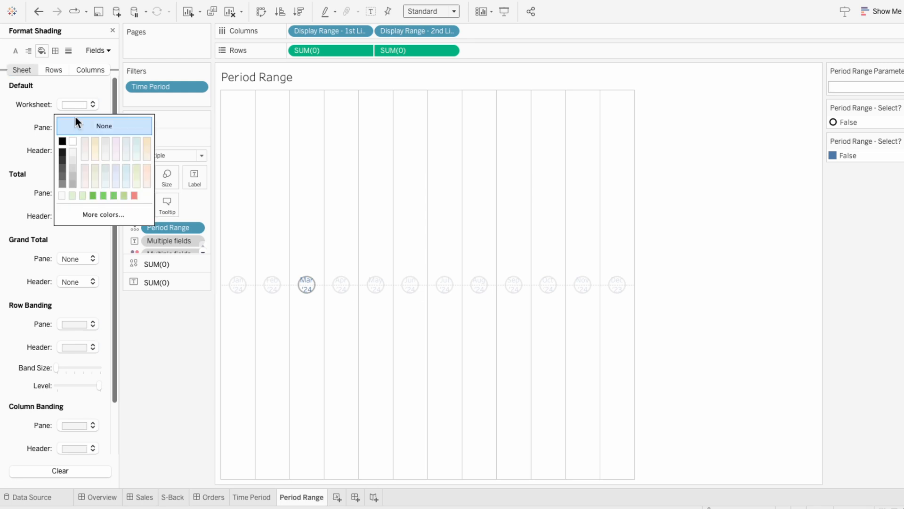
click(75, 122)
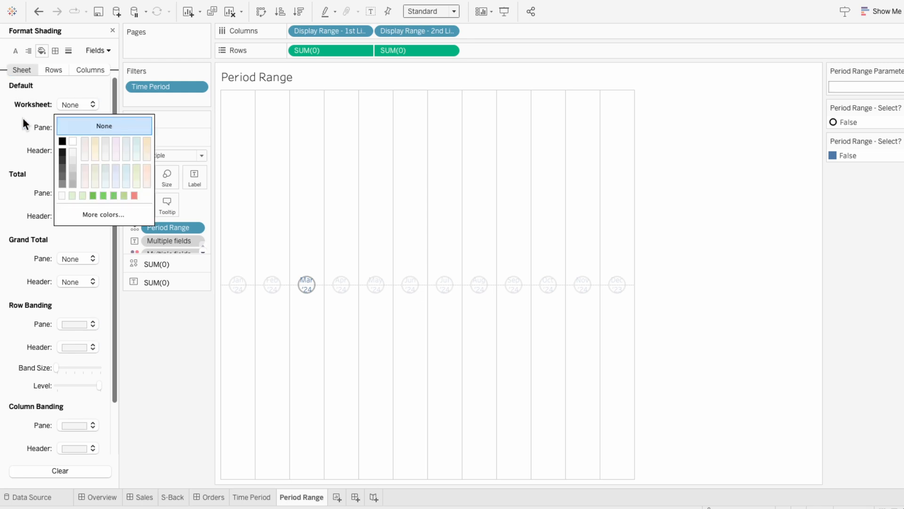
Remove the sheet's borders by setting the row divider and column divider panes to None.
click(56, 51)
click(75, 324)
click(71, 340)
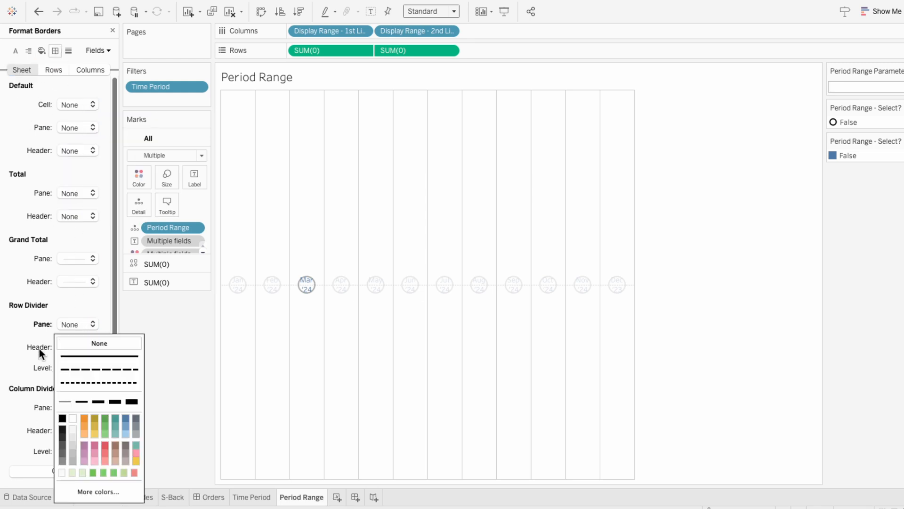
click(73, 406)
click(89, 234)
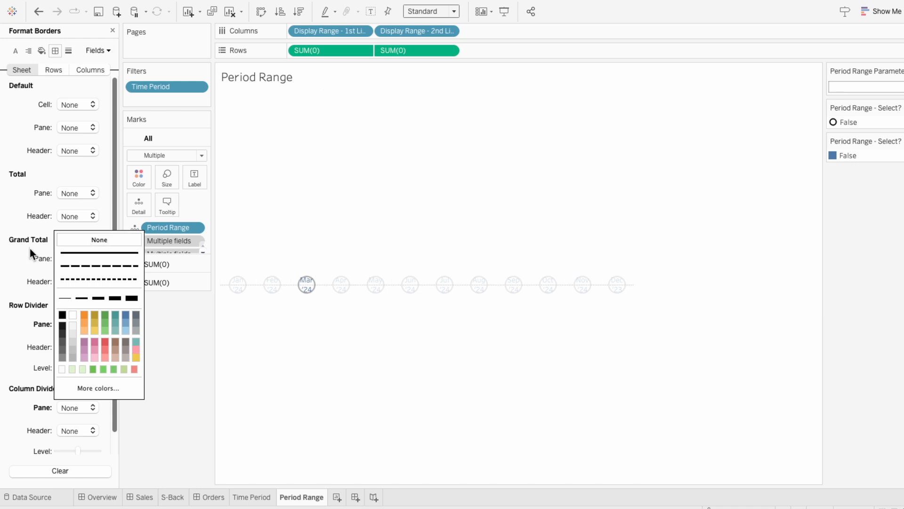
Set the sheet's zero lines and the row grid lines to None and close the formatting options.
click(71, 47)
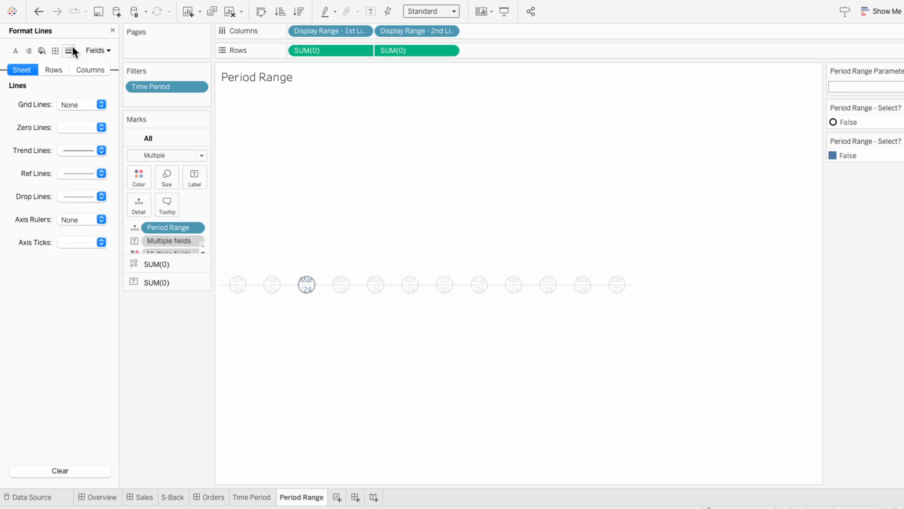
click(72, 126)
click(37, 137)
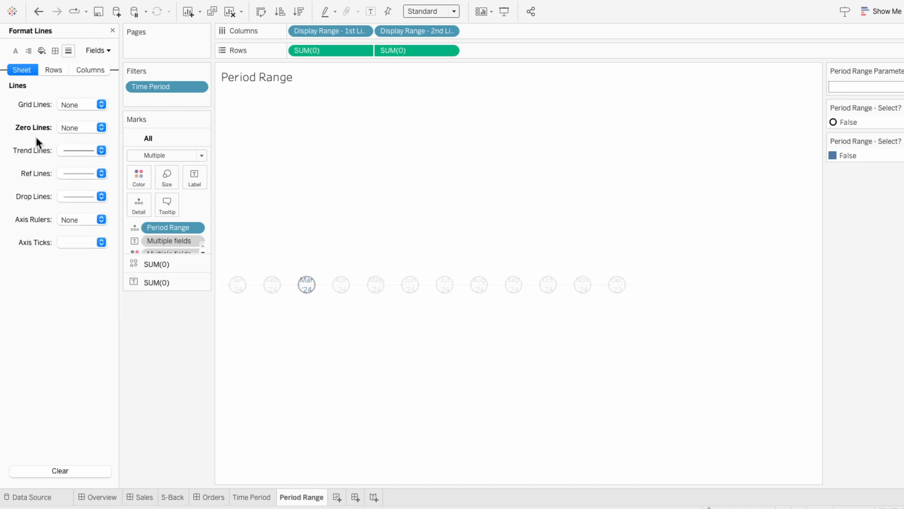
click(51, 72)
click(73, 105)
click(75, 118)
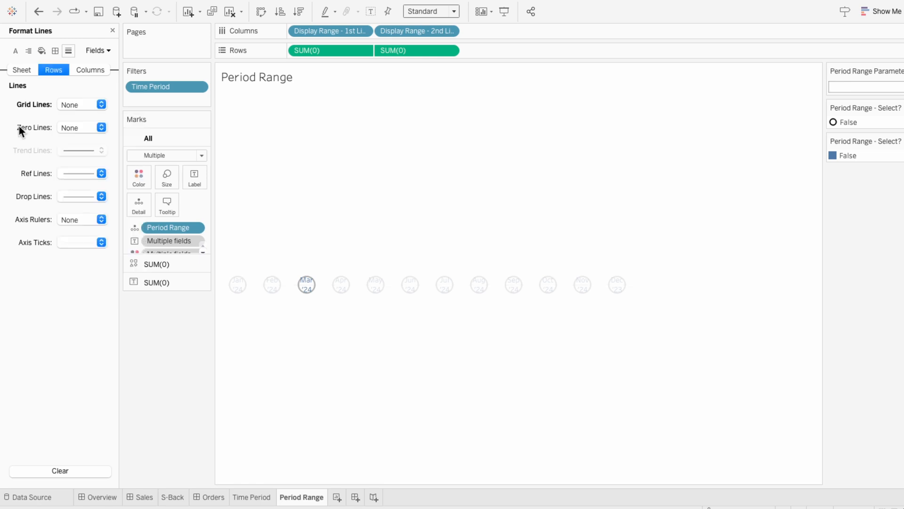
click(112, 31)
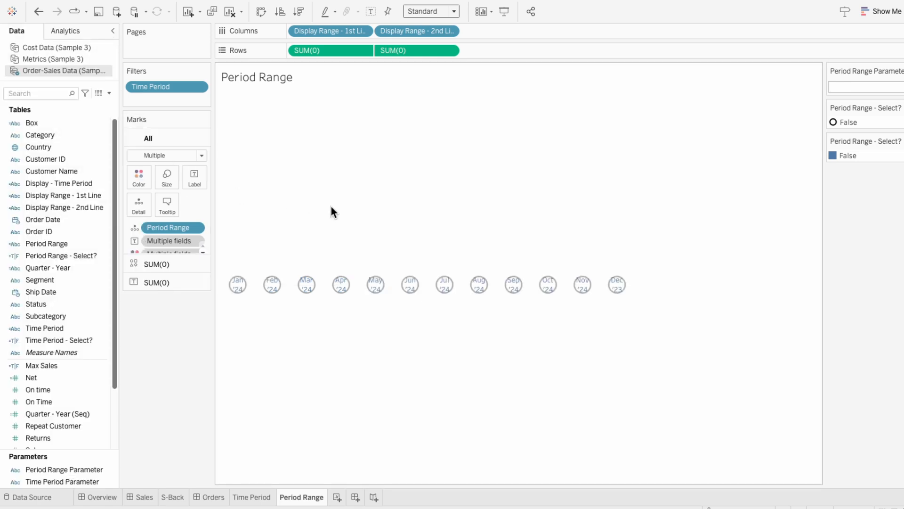
Place the Period Range sheet on the Sales dashboard below the Day, Month and Quarter selector, without its title and fitted to Entire View.
click(147, 499)
drag(33, 187, 183, 127)
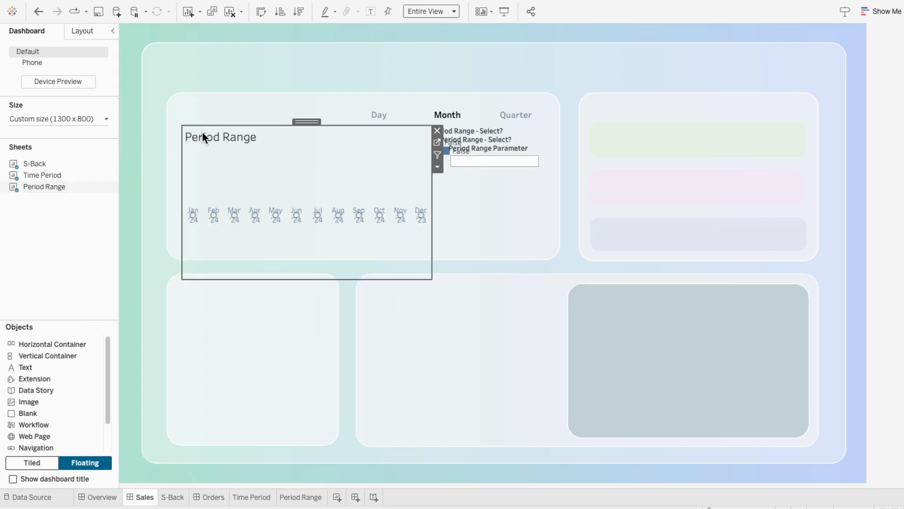
right_click(202, 134)
click(227, 160)
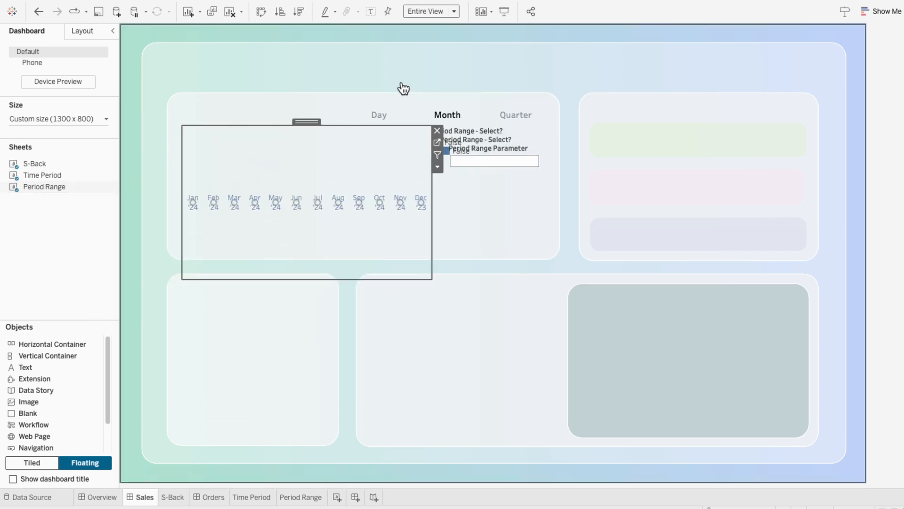
click(423, 13)
click(431, 48)
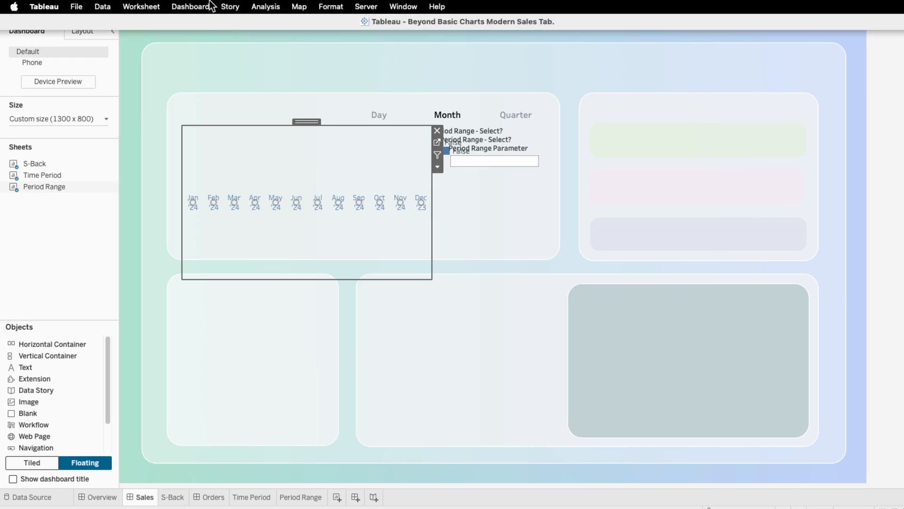
Add a change-parameter dashboard action named Period Range, with only the Period Range sheet as its source.
click(189, 6)
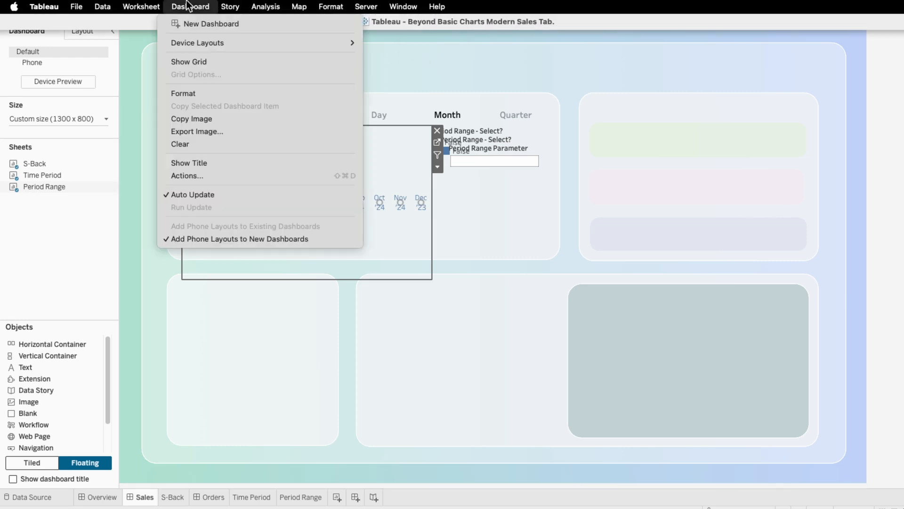
click(190, 175)
click(320, 334)
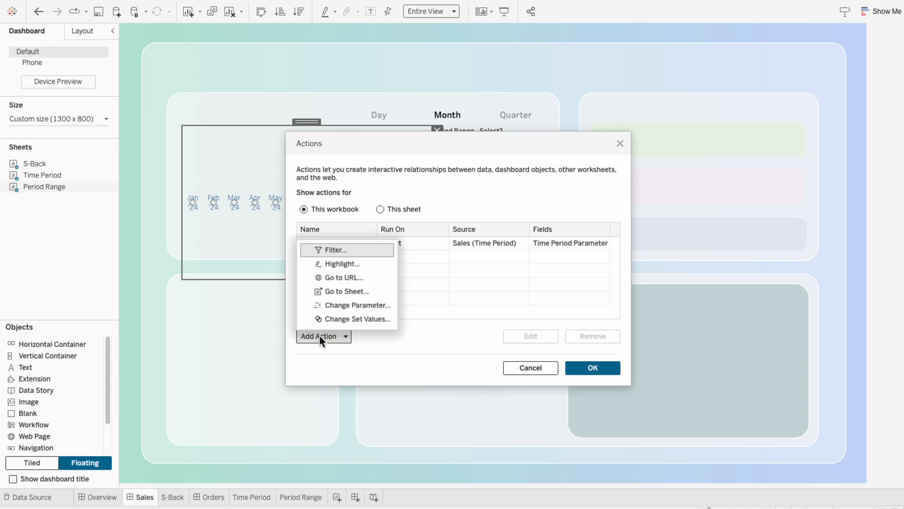
click(327, 307)
text(Period Range)
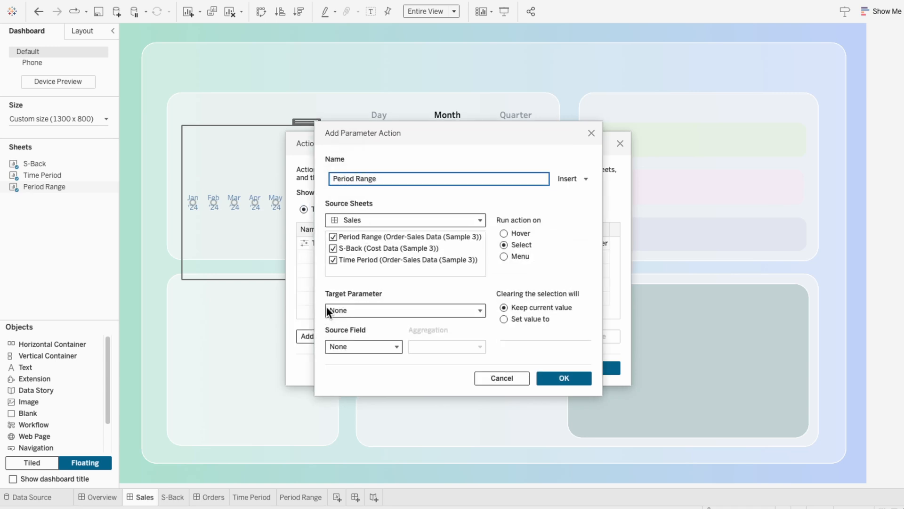
click(333, 248)
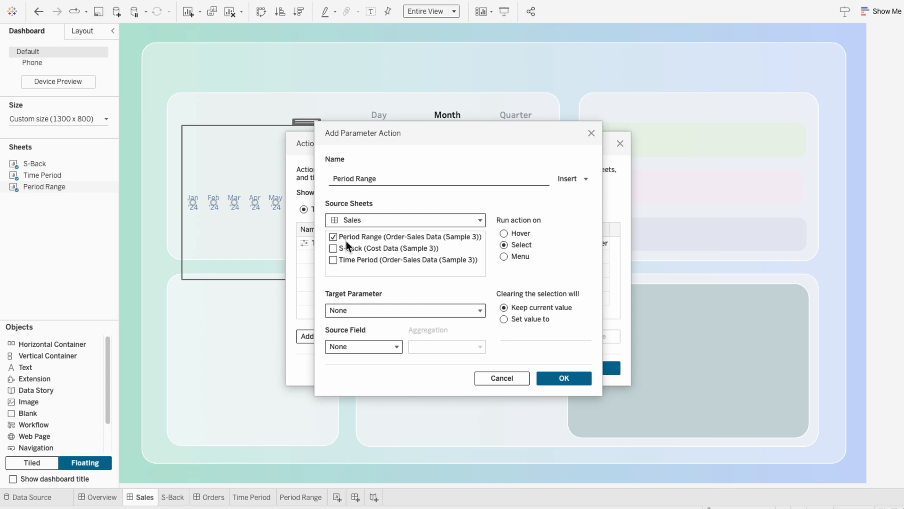
Target the action at Period Range Parameter with Period Range as source field, and save the dashboard actions.
click(356, 310)
click(361, 341)
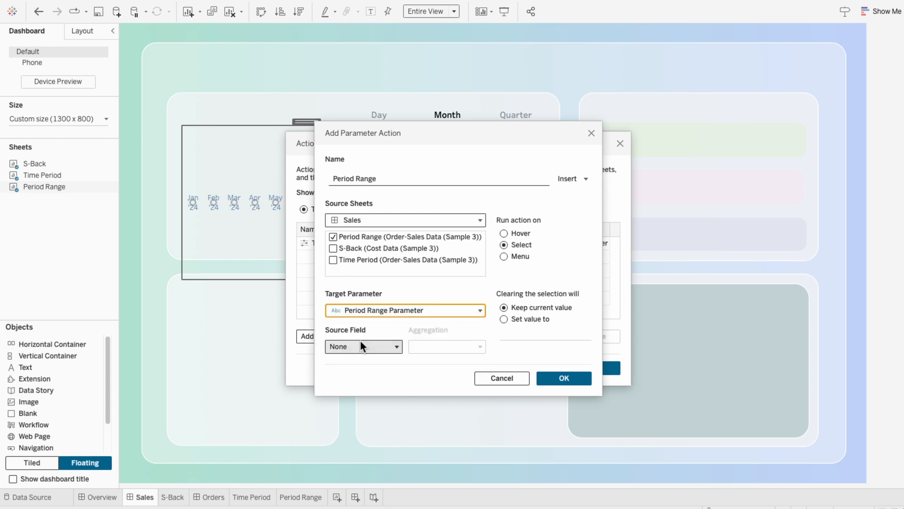
click(361, 344)
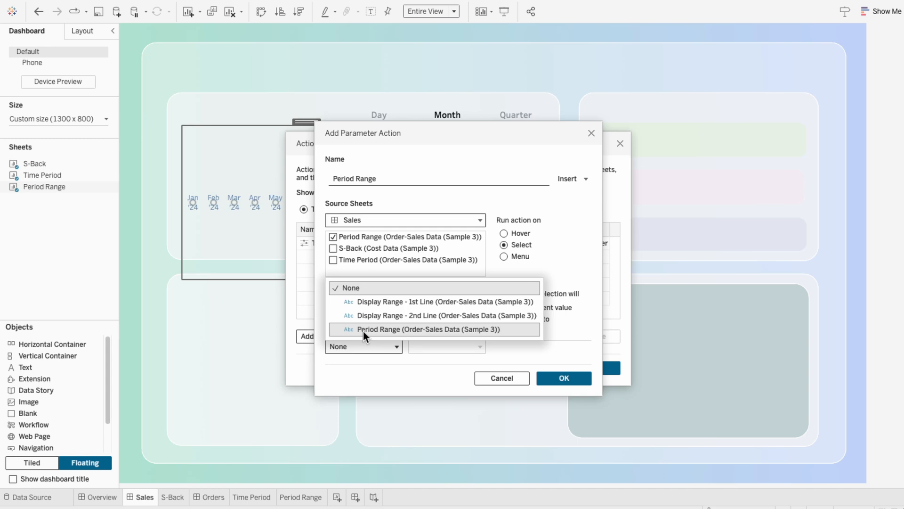
click(363, 329)
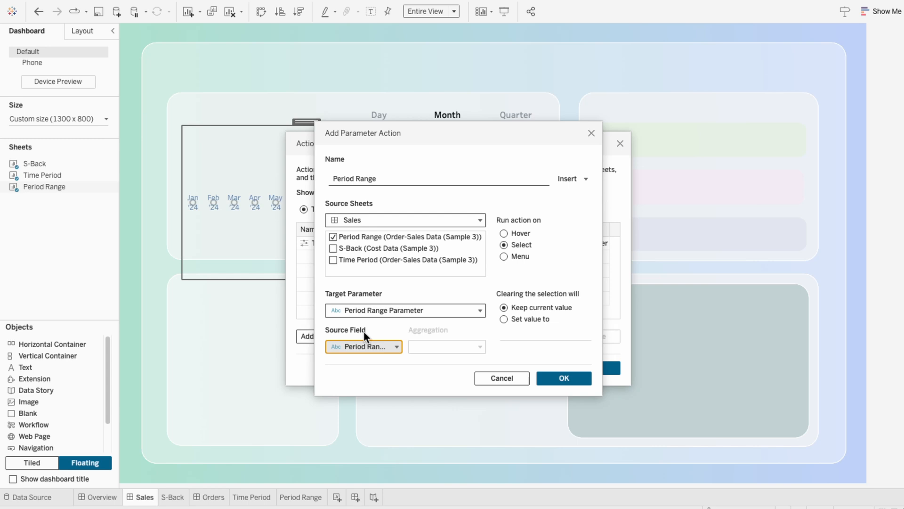
click(558, 375)
click(587, 368)
Widen the floating Period Range sheet across the upper card and select the Nov '24 mark.
click(401, 219)
drag(431, 279, 547, 245)
mouse_move(506, 197)
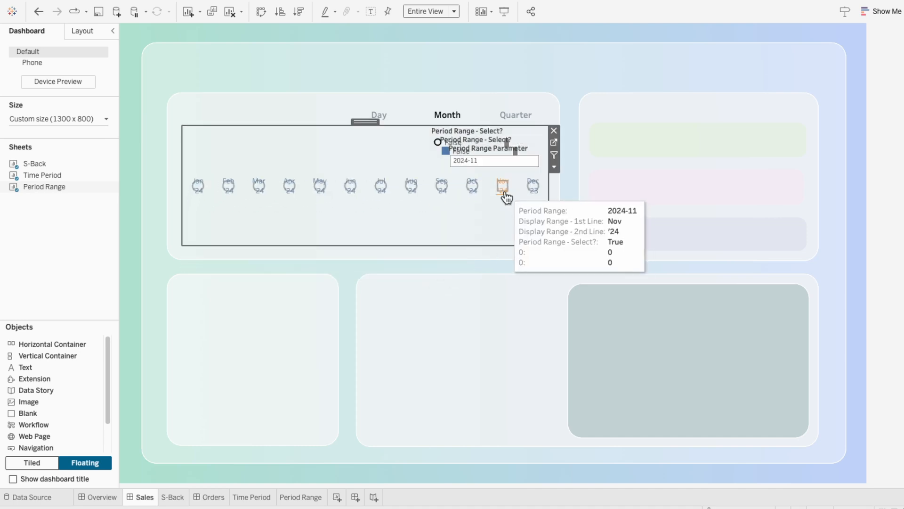
Remove the Period Range Parameter control and both Period Range - Select? legends, and shorten the Period Range sheet to a thin strip.
click(501, 151)
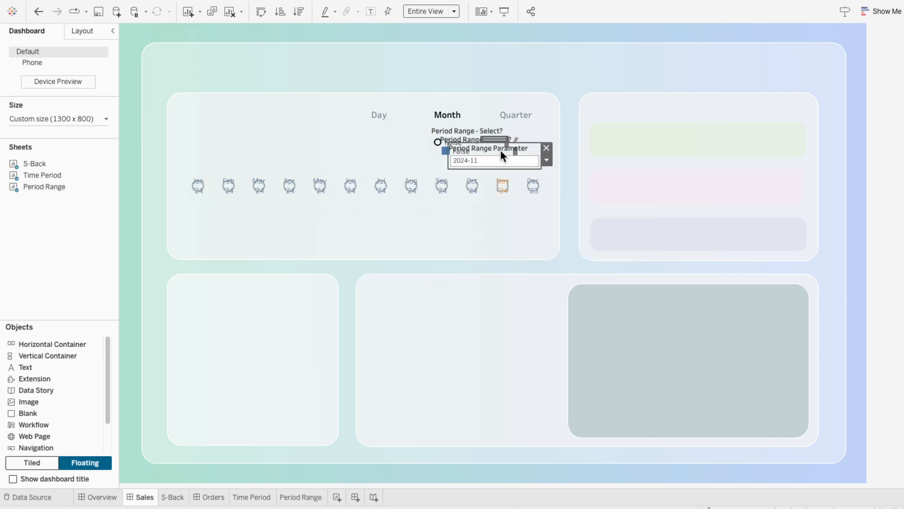
click(550, 153)
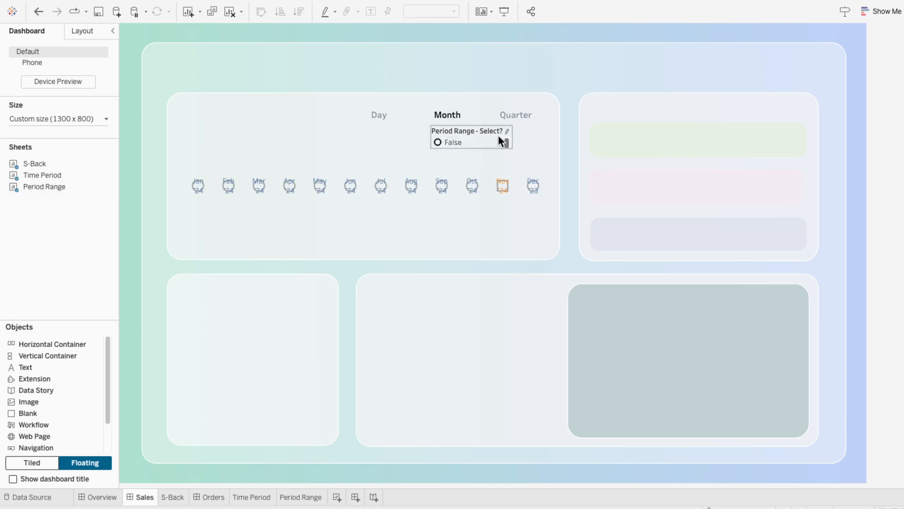
click(517, 135)
click(515, 138)
drag(511, 245, 525, 170)
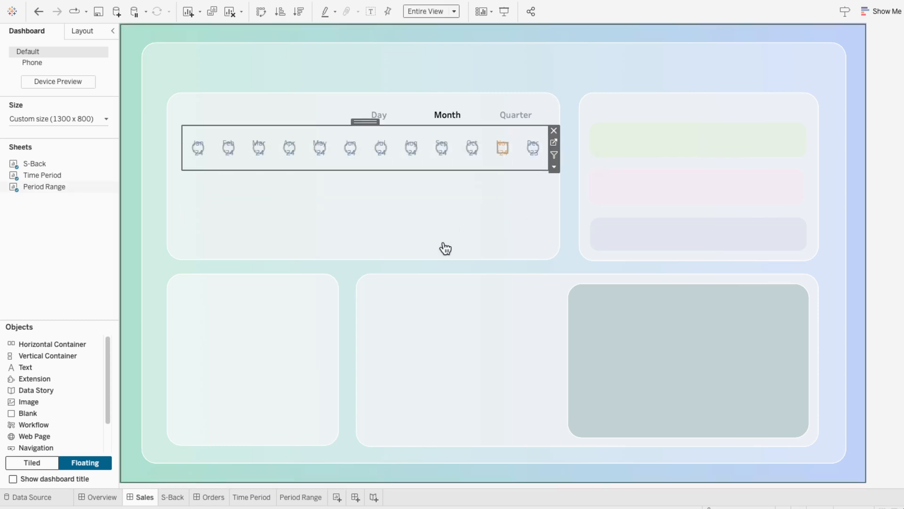
On the Period Range sheet, assign My Shapes palette shapes to Period Range - Select?: the light grey square for False, the dark square for True.
click(300, 497)
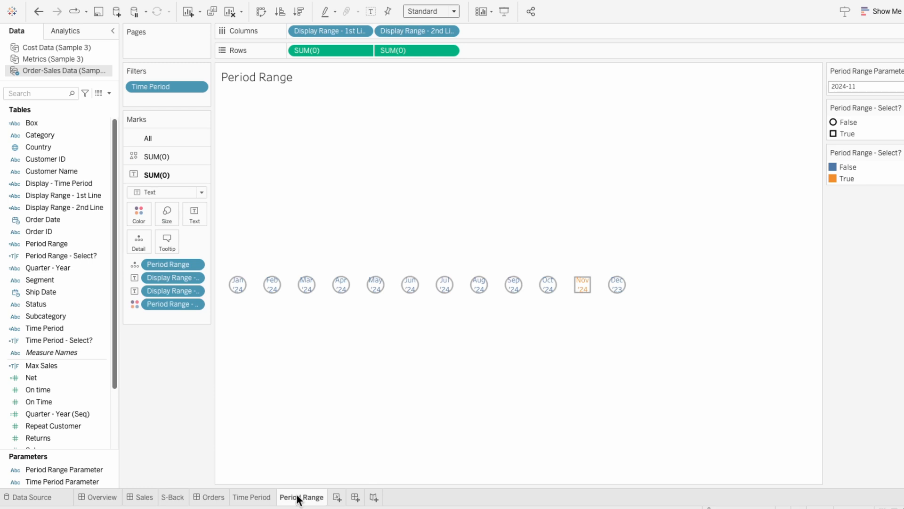
click(159, 157)
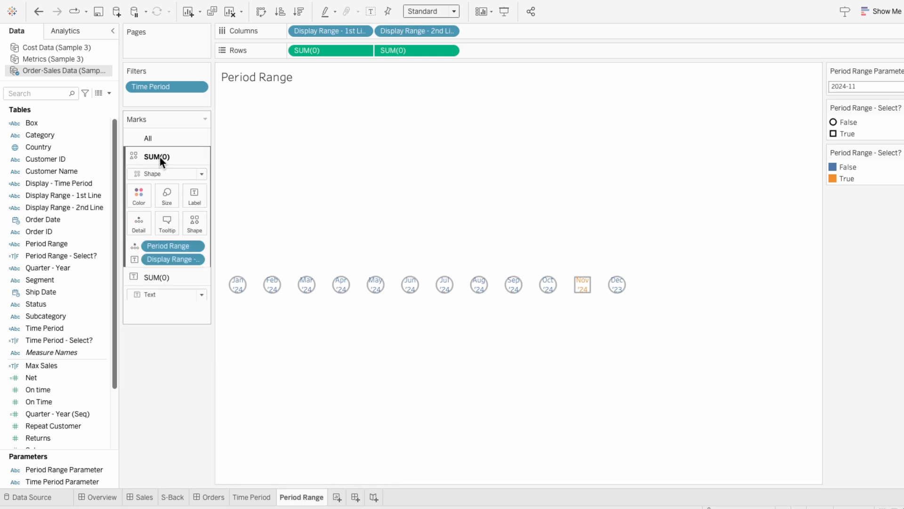
click(194, 224)
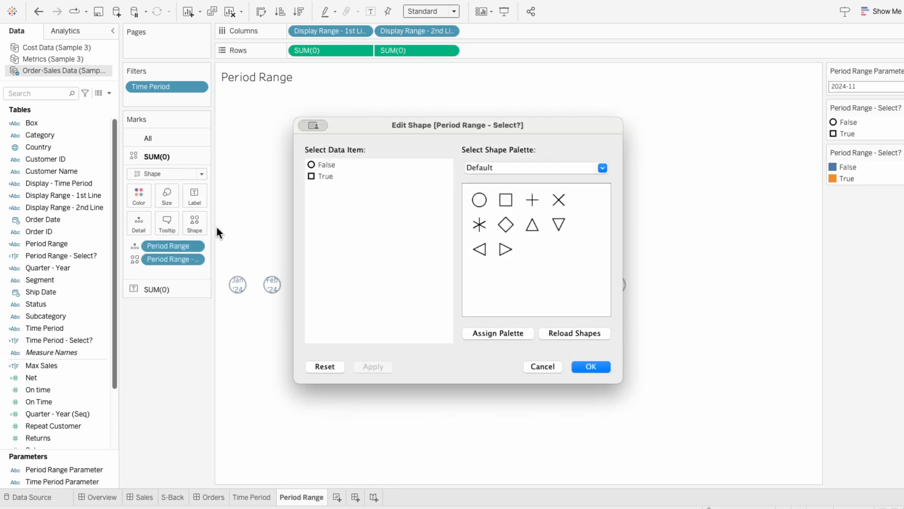
click(497, 167)
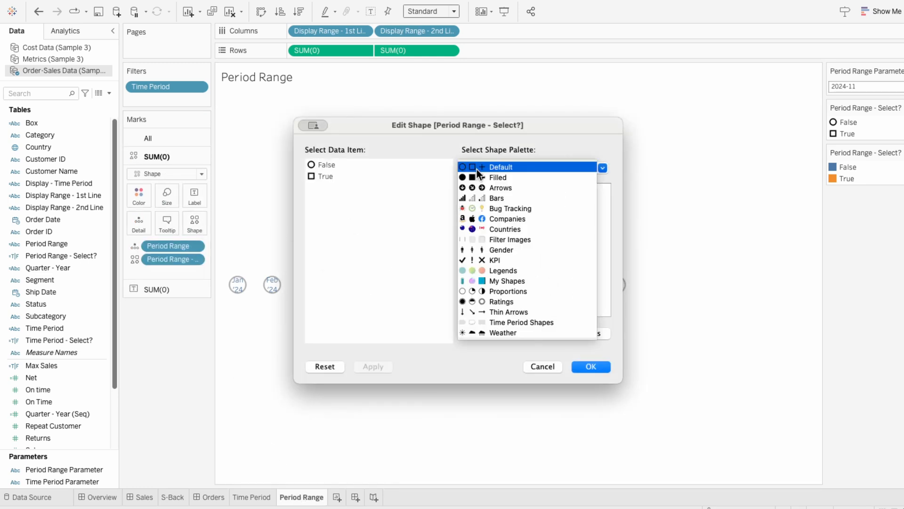
click(490, 280)
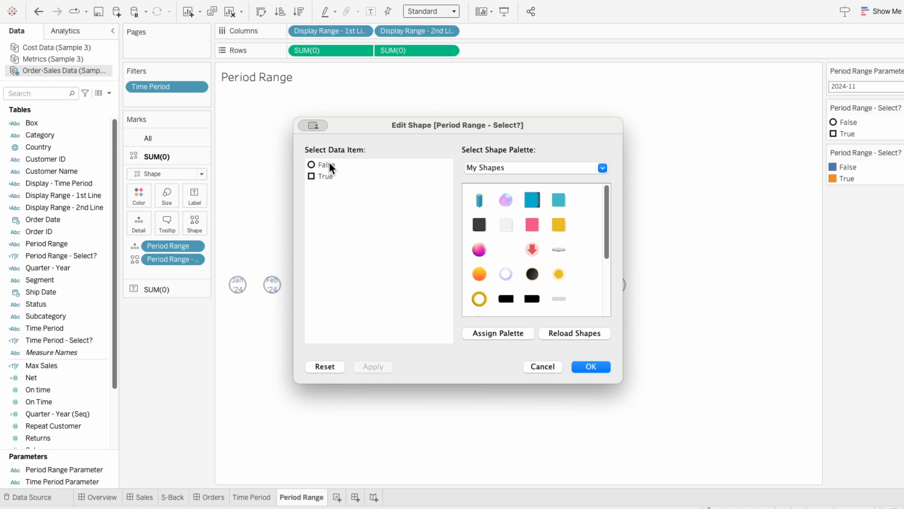
click(506, 225)
click(326, 177)
click(474, 226)
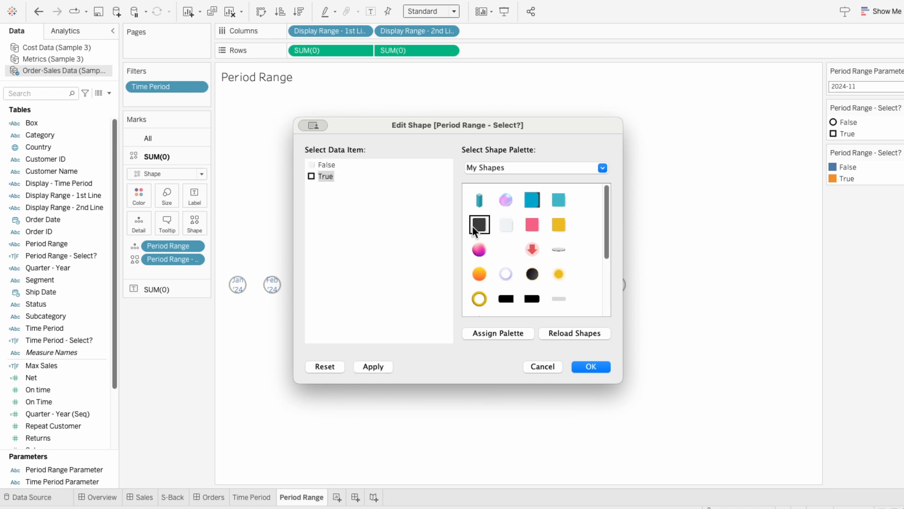
click(592, 366)
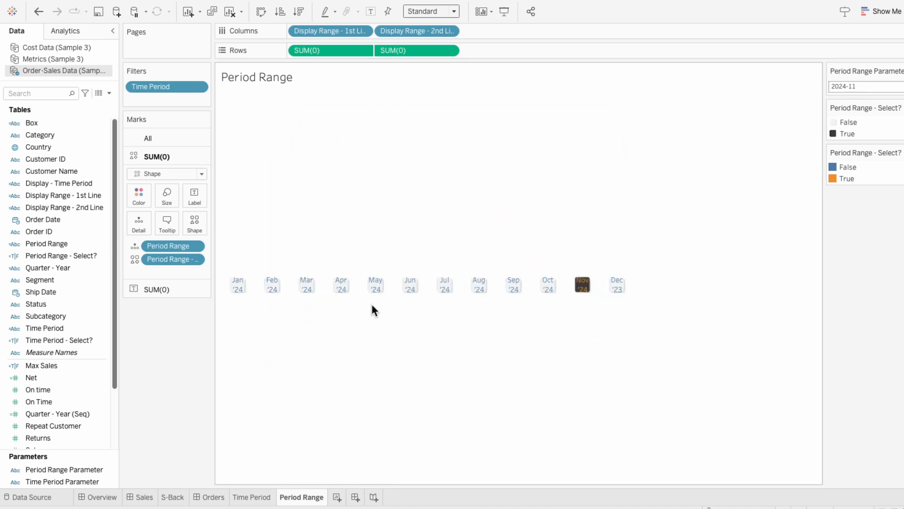
Enlarge the first SUM(0) measure's shape marks so each square surrounds its period label.
click(165, 196)
click(205, 222)
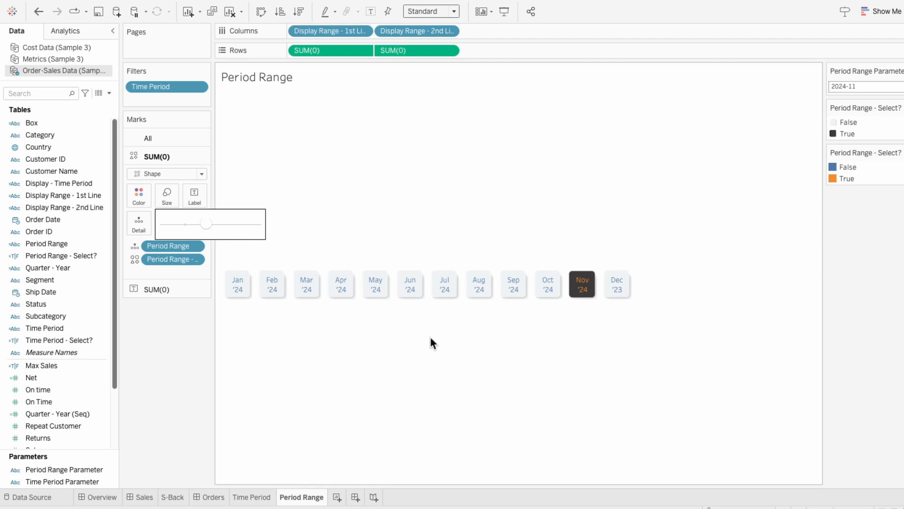
Recolor the Period Range - Select? labels using the White-Black palette, with black for False and white for True.
click(445, 331)
click(900, 152)
click(902, 164)
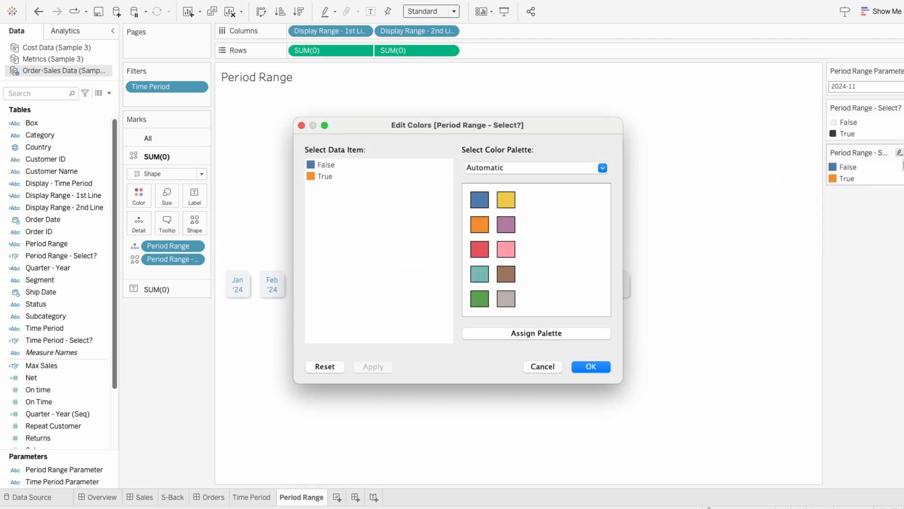
click(544, 167)
click(502, 413)
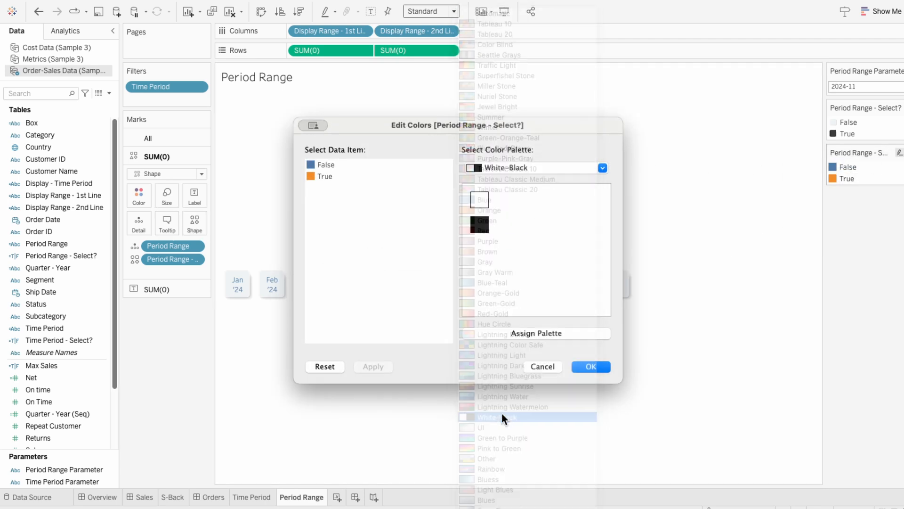
click(329, 165)
click(480, 221)
click(325, 177)
click(484, 202)
click(597, 368)
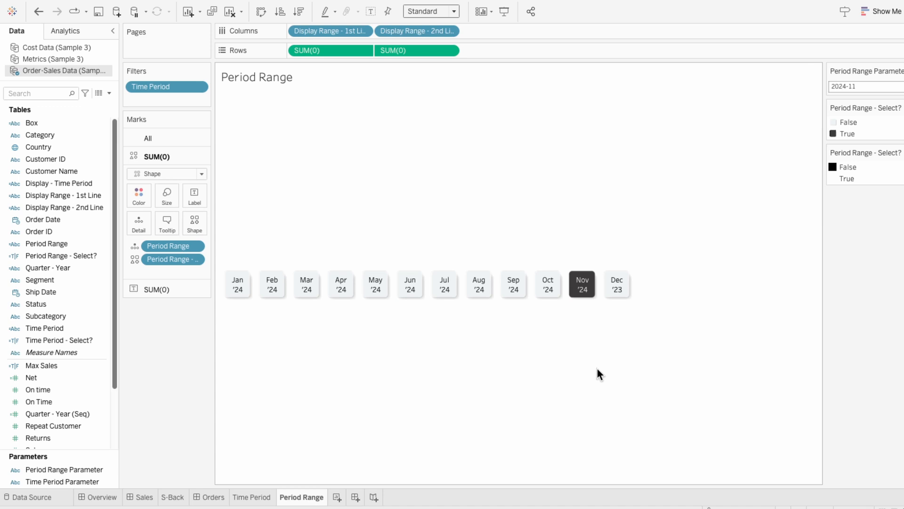
In the text label of the second SUM(0) measure, set both display range lines to the Tableau Regular font.
click(183, 287)
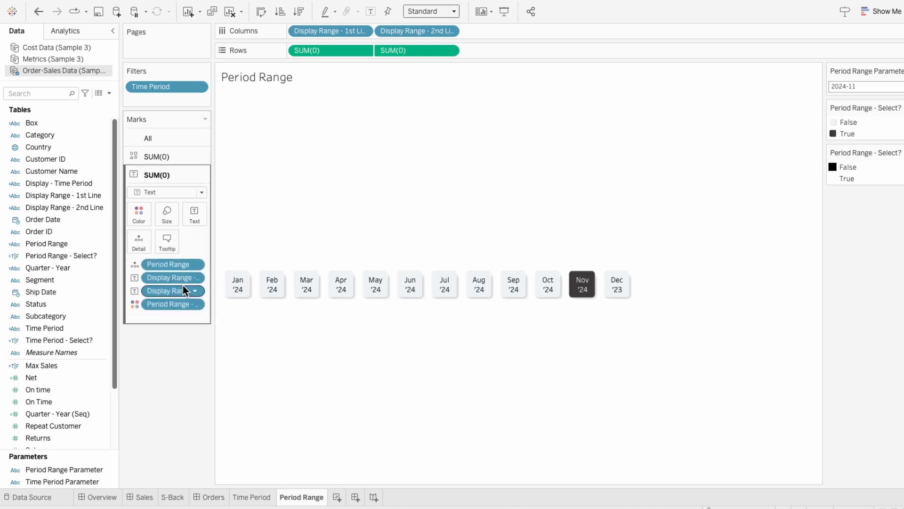
click(198, 213)
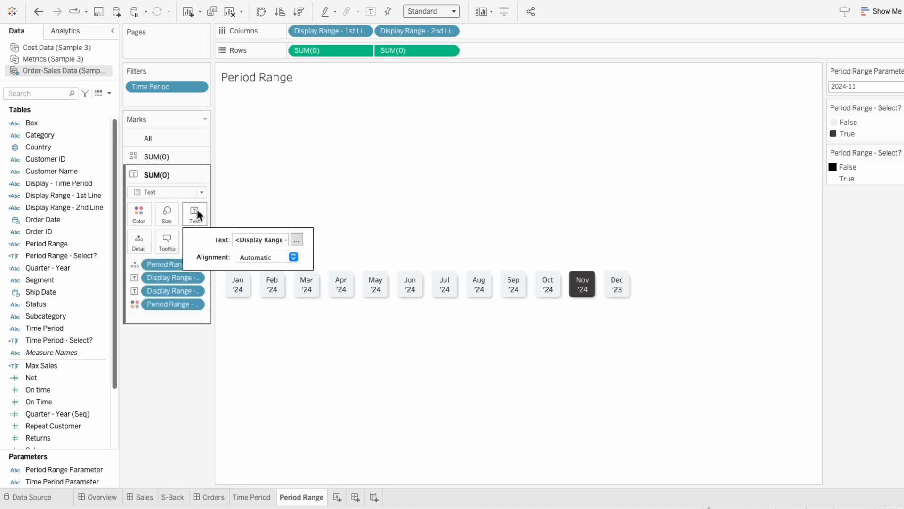
click(296, 239)
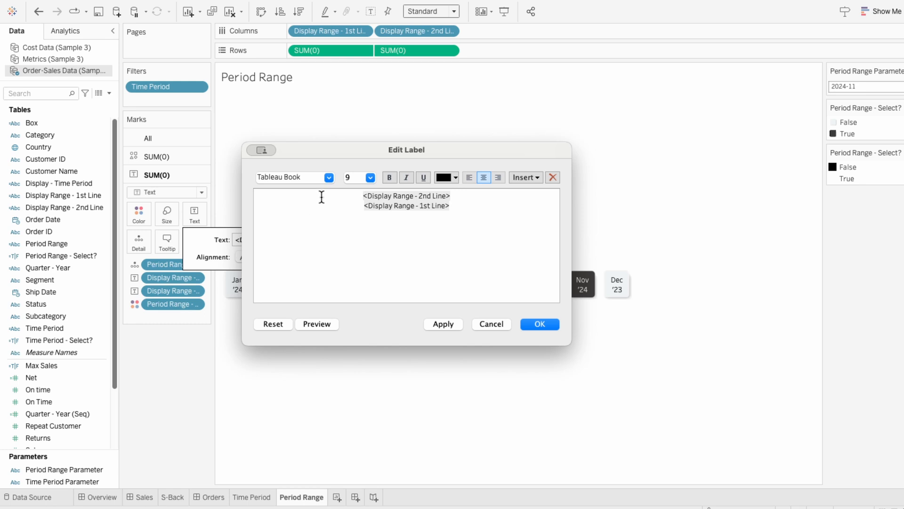
drag(339, 192, 462, 210)
click(329, 177)
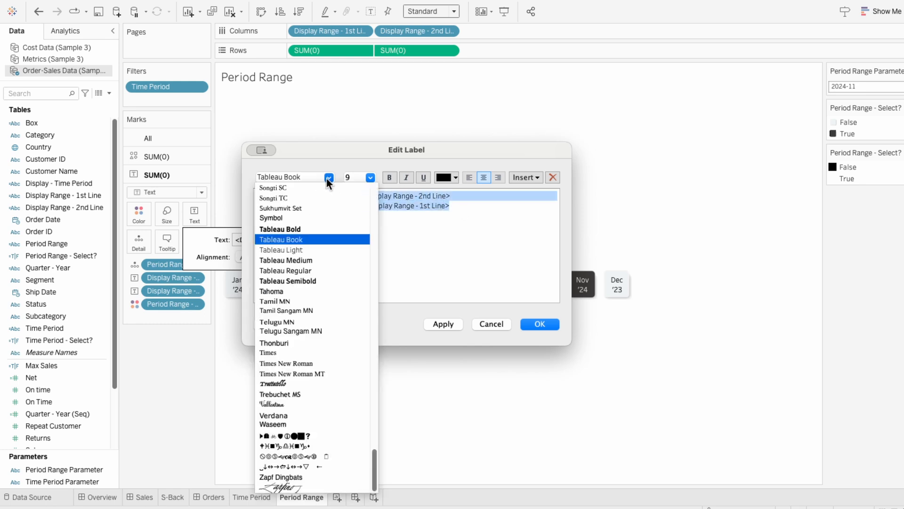
click(318, 270)
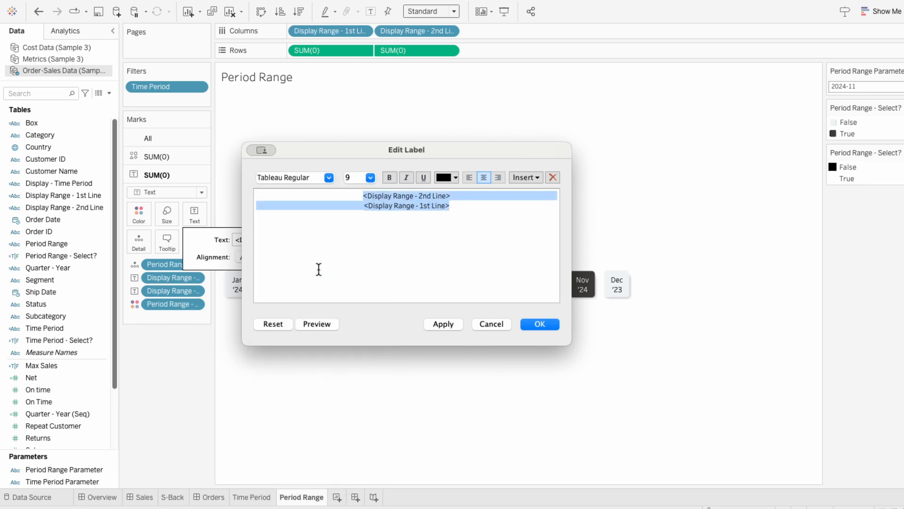
Reorder the label so Display Range - 1st Line sits directly above Display Range - 2nd Line, with no blank line.
click(352, 195)
drag(356, 195, 470, 193)
key(super+c)
key(BackSpace)
key(Return)
key(super+v)
key(Up)
key(Left)
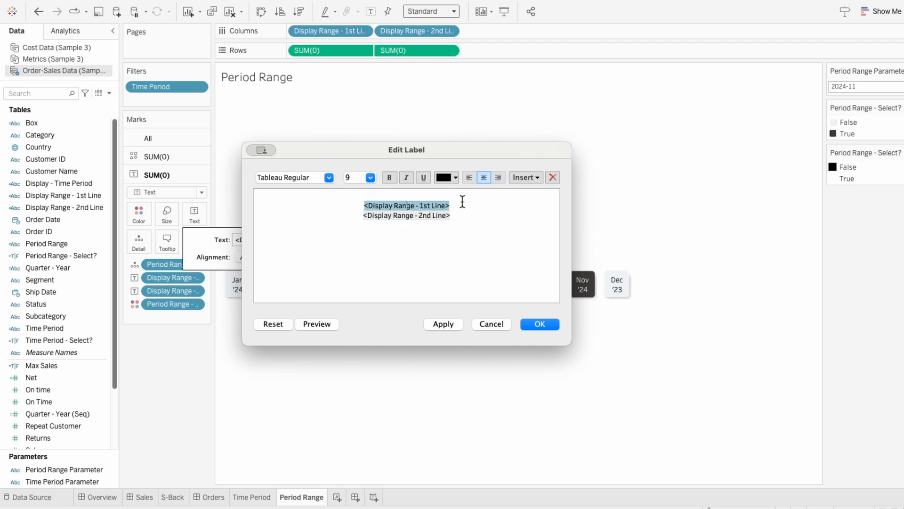
key(Left)
key(BackSpace)
Make the Display Range - 1st Line text bold and apply the label changes.
drag(460, 199, 352, 196)
click(385, 177)
click(541, 322)
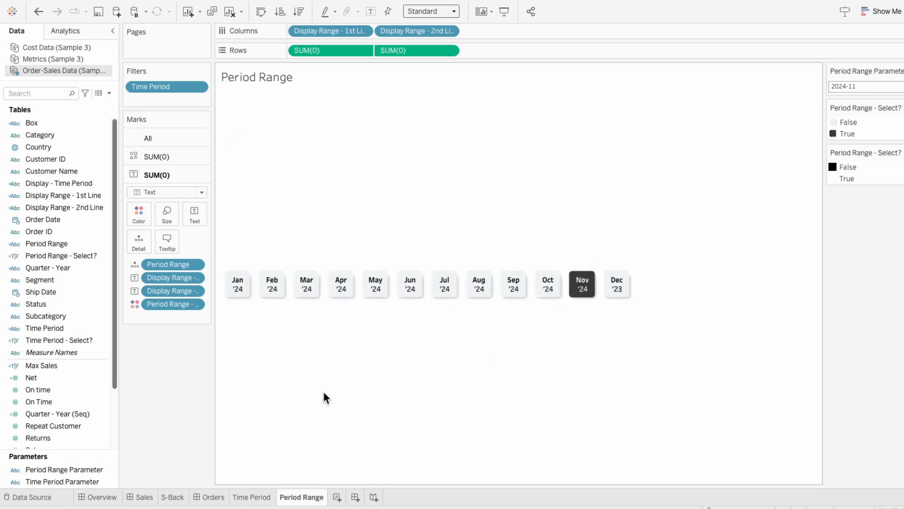
On the Sales dashboard, try the time period selector by choosing Quarter, Month and finally Day.
click(141, 497)
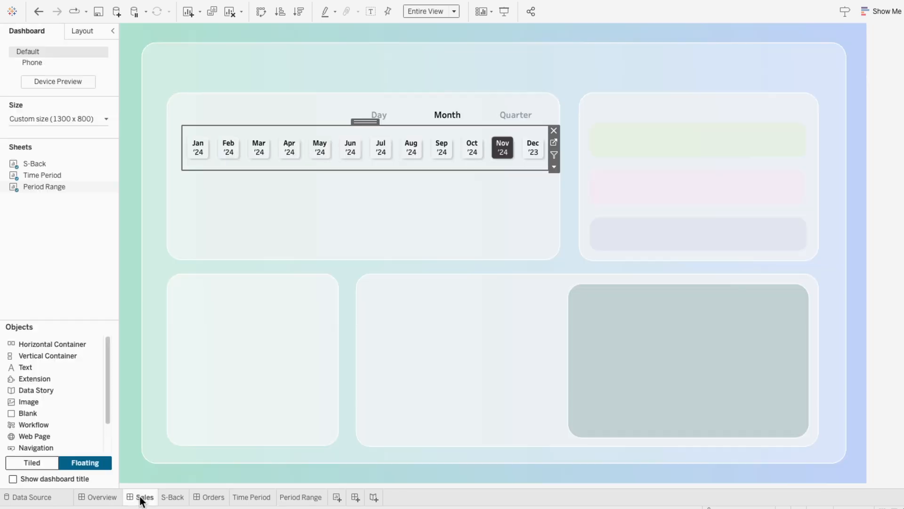
click(508, 120)
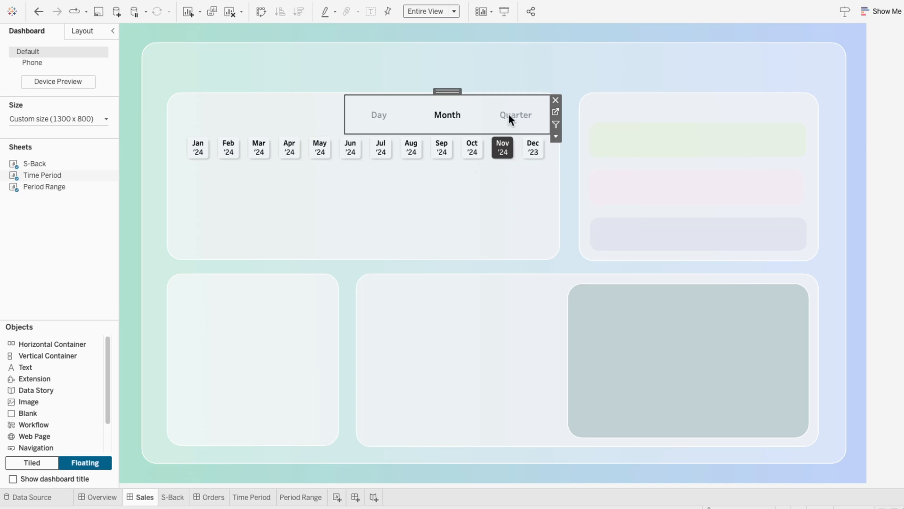
click(509, 120)
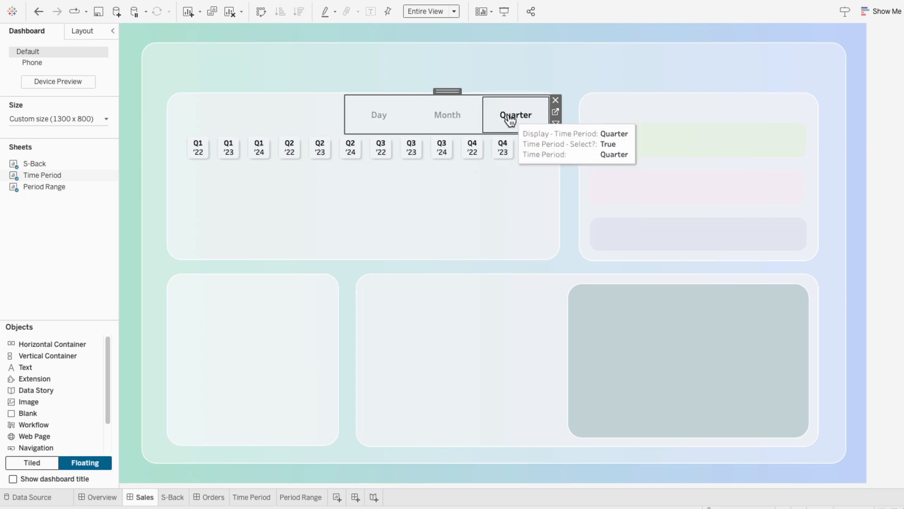
click(470, 120)
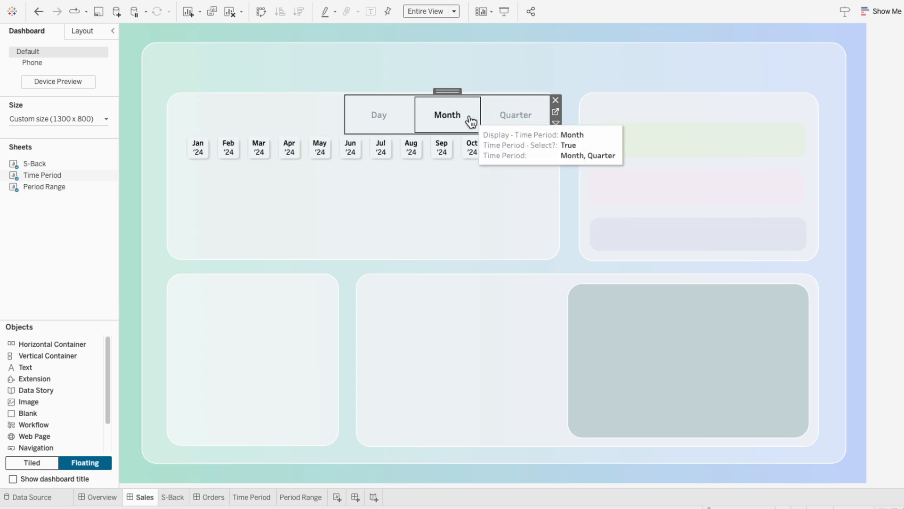
click(388, 123)
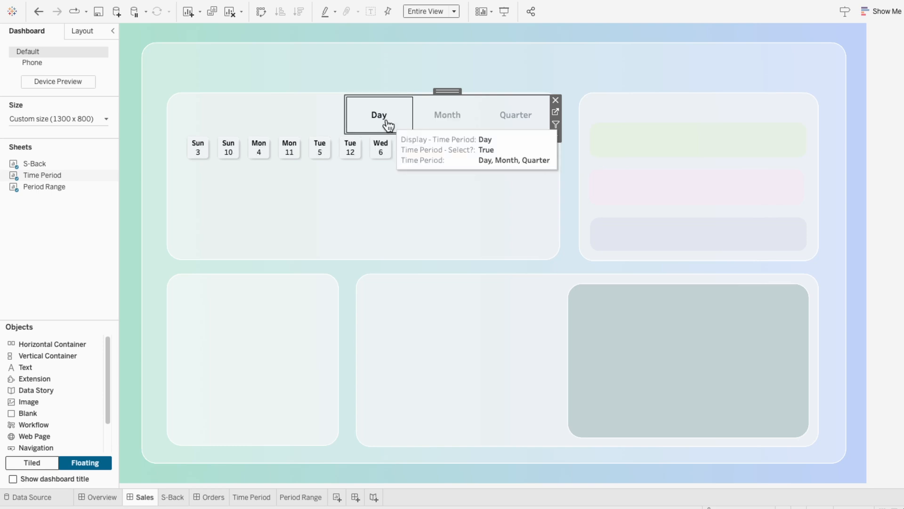
Shrink the Time Period selector so it occupies only the upper card's right corner above the period buttons.
drag(346, 123, 397, 123)
click(413, 160)
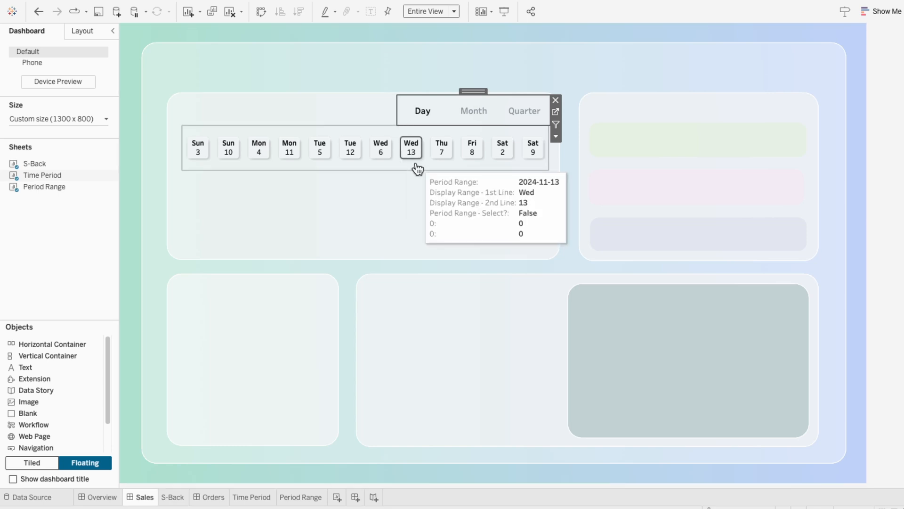
click(410, 212)
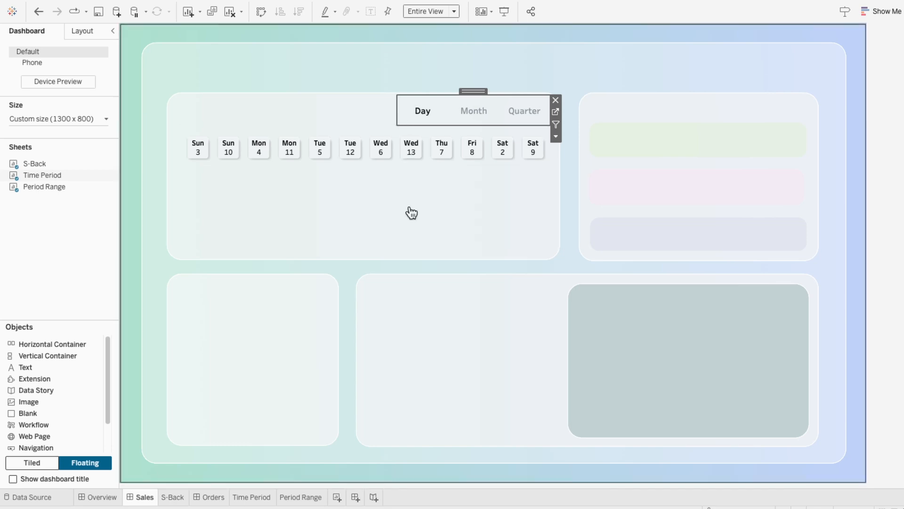
Add a new worksheet and name it Trend.
click(337, 496)
double_click(340, 497)
text(Trend)
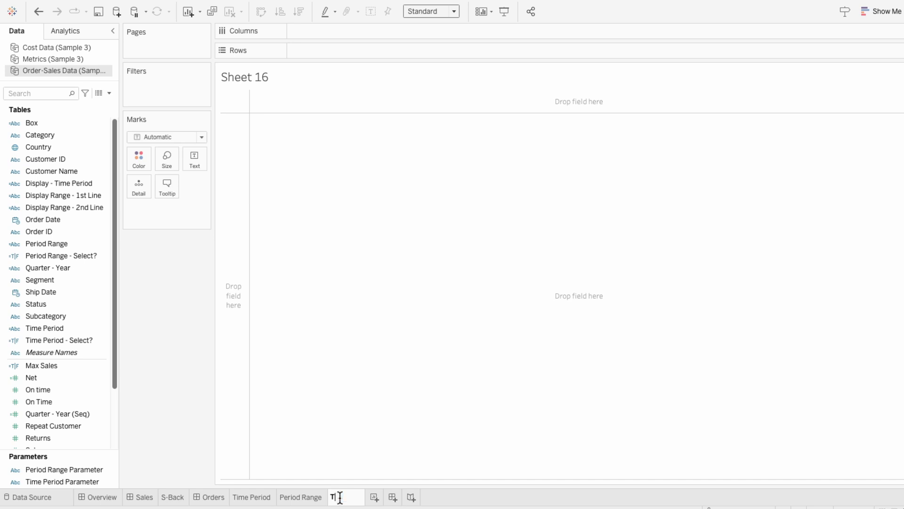
key(Return)
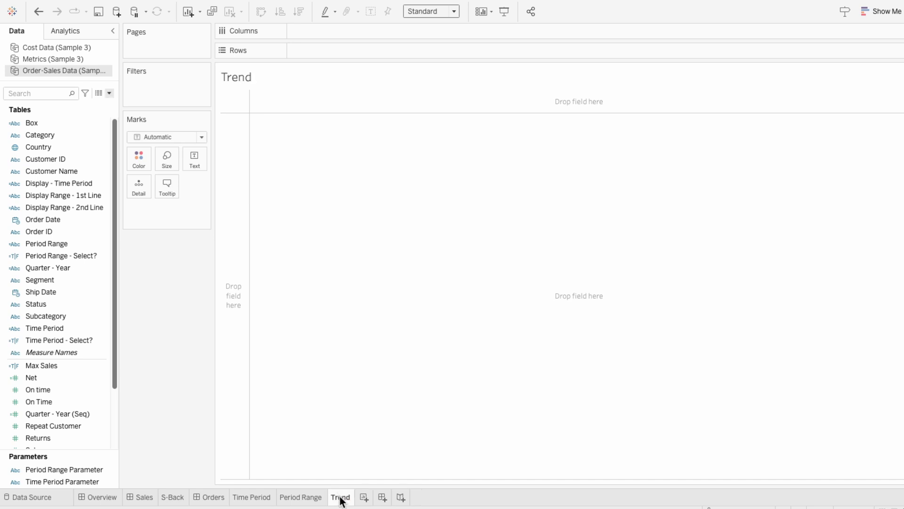
Create the calculated field Display Range - Axis, returning Order Date's hour:minute for Day, day number for Month and three-letter month name for Quarter.
click(110, 93)
click(109, 100)
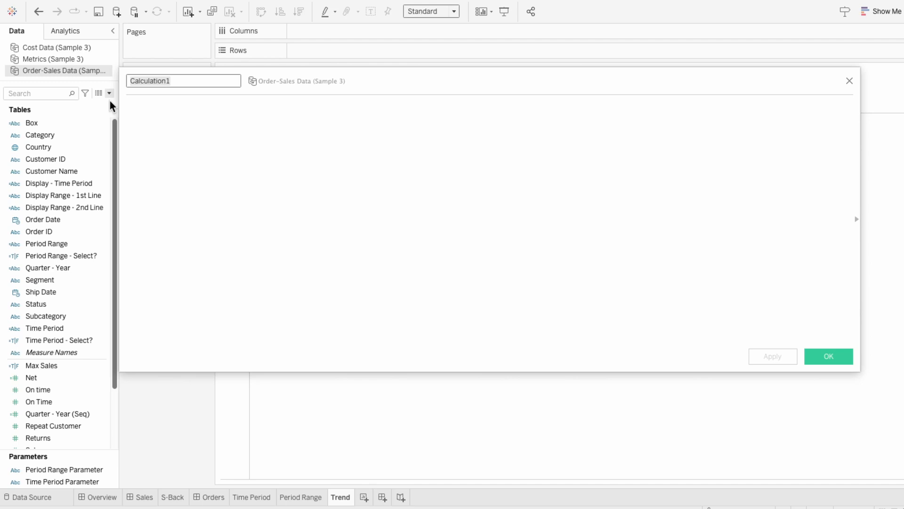
text(Display Range - Axis)
key(Tab)
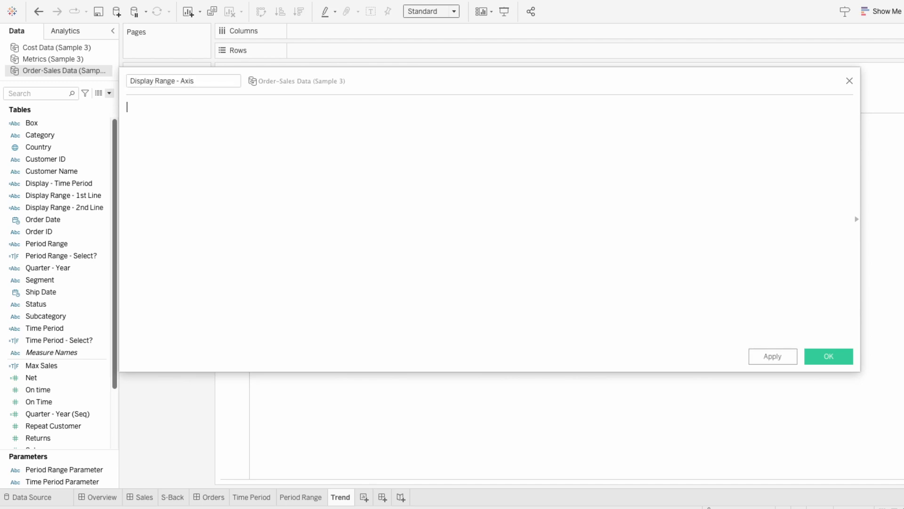
text(IF CONTAINS([Time Period Parameter], "Day") THEN STR(DATEPART('hour', [Order Date])) + ":" + RIGHT("00" + STR(DATEPART('minute', [Order Date])), 2) ELSEIF CONTAINS([Time Period Parameter], "Month") THEN  STR(DAY([Order Date])) ELSEIF CONTAINS([Time Period Parameter], "Quarter") THEN LEFT(DATENAME('month',[Order Date]), 3) END)
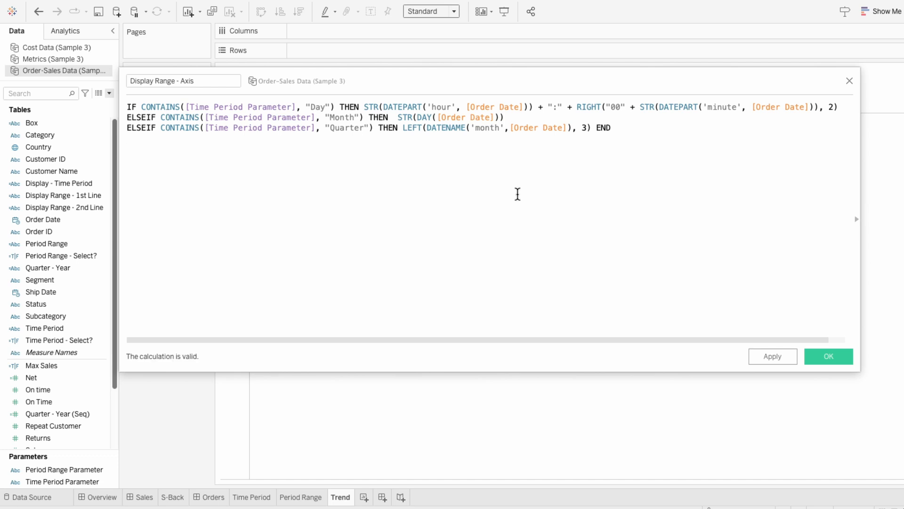
click(834, 356)
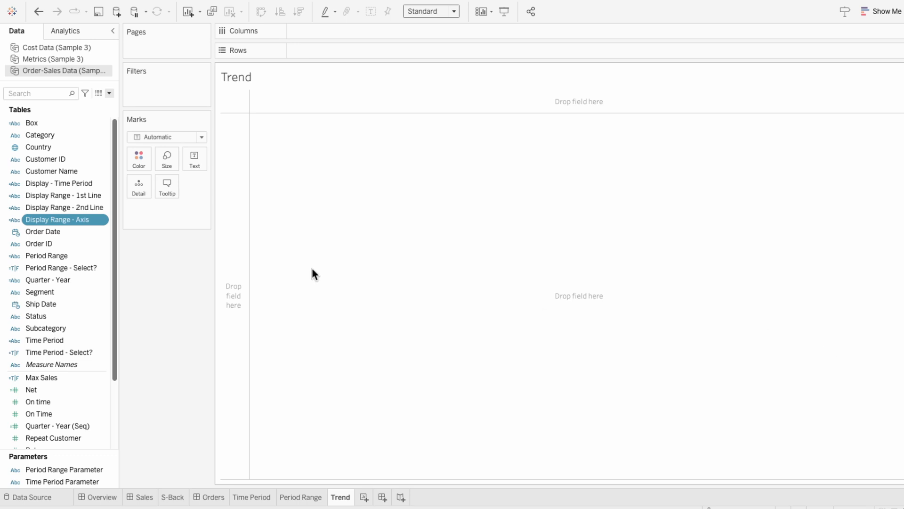
Place Display Range - Axis on the Trend sheet's columns and Measure Values on its rows.
drag(92, 222, 336, 34)
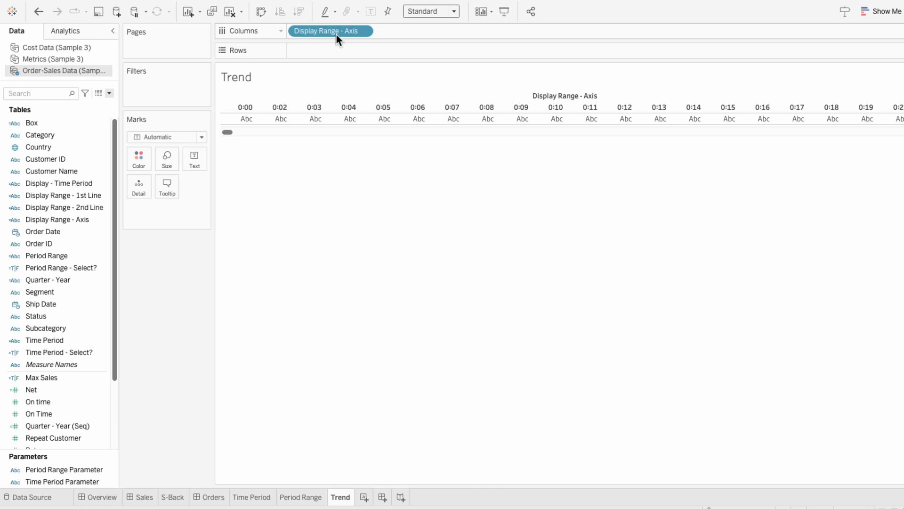
scroll(80, 358, down, 3)
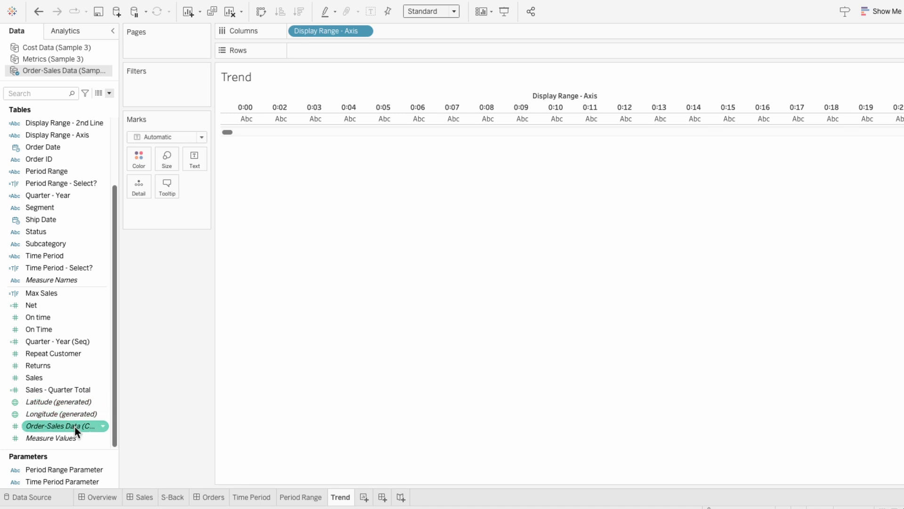
mouse_move(73, 435)
mouse_down()
mouse_move(219, 210)
mouse_move(342, 53)
mouse_up()
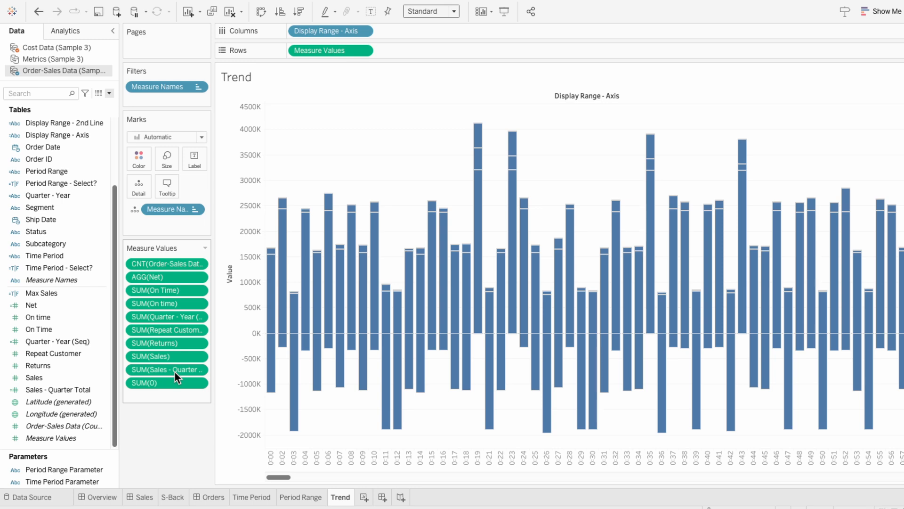
Remove every measure value except SUM(Sales) and SUM(0), and order SUM(0) above SUM(Sales).
key(Delete)
click(174, 272)
key(Delete)
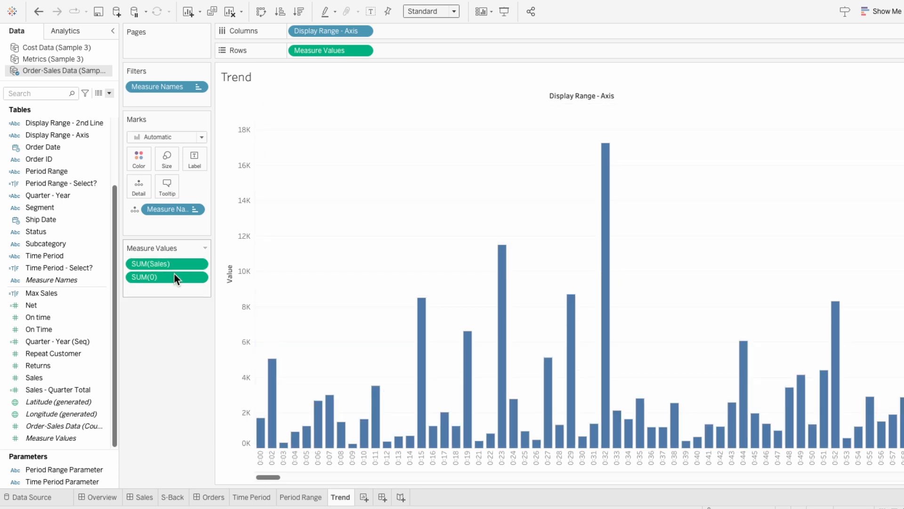
drag(173, 265, 174, 285)
Change the Trend marks to Line and assign Measure Names to Path so each measure pair forms a vertical line.
click(167, 137)
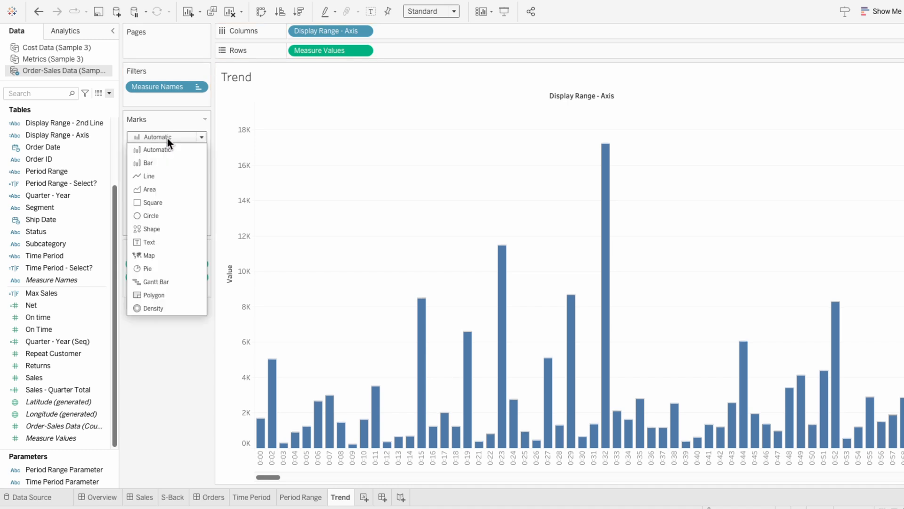
click(173, 176)
click(135, 208)
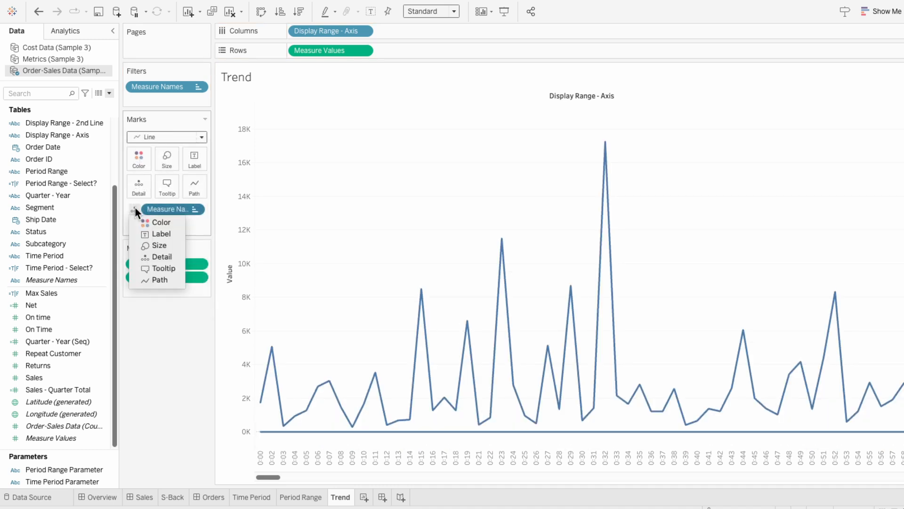
click(149, 279)
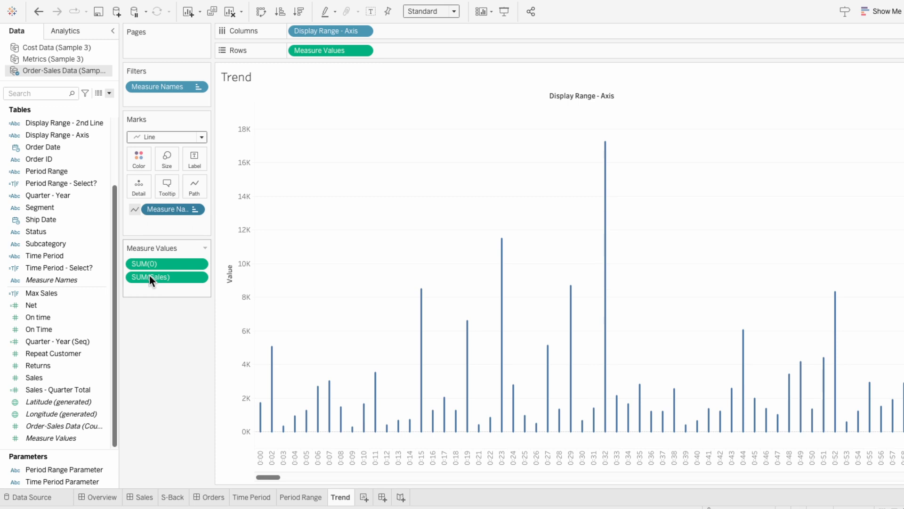
Add a second Measure Names field to the marks and assign it to Color.
drag(70, 279, 173, 220)
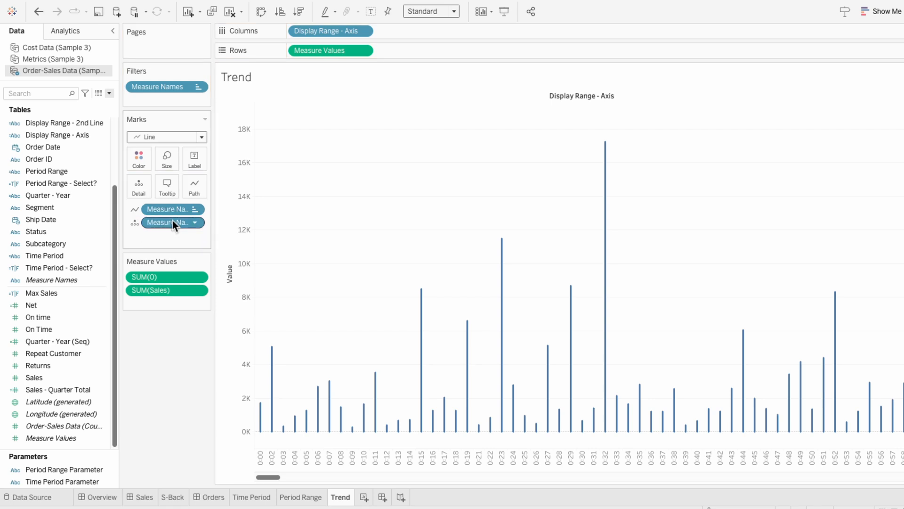
click(134, 223)
click(139, 235)
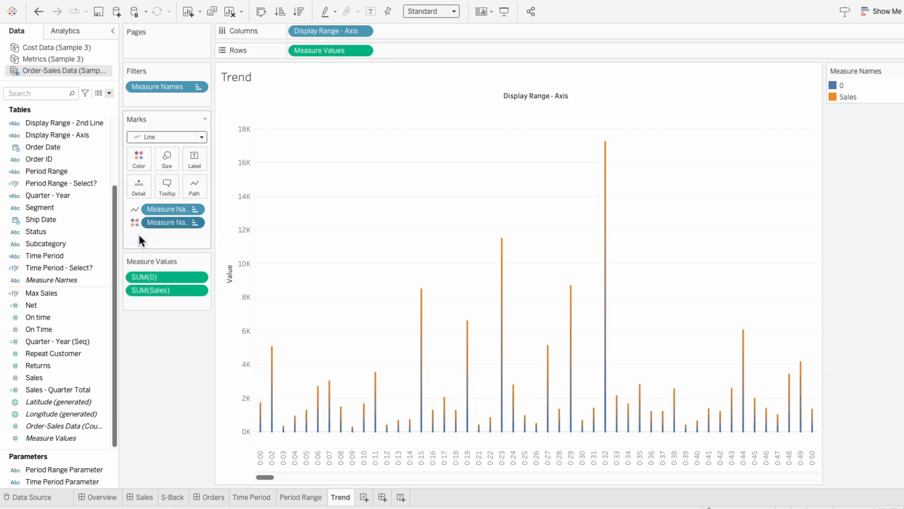
Recolor the Measure Names legend, giving 0 a dark pink and Sales a light pink.
click(900, 70)
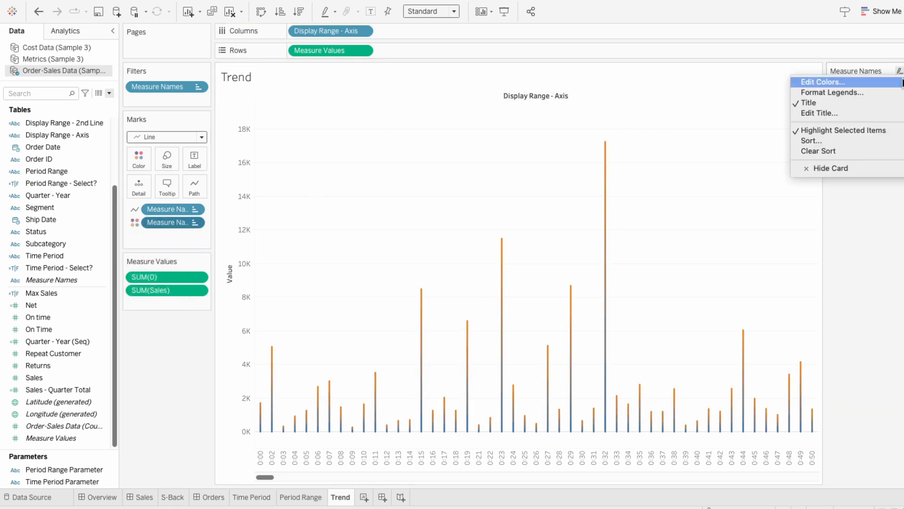
click(898, 83)
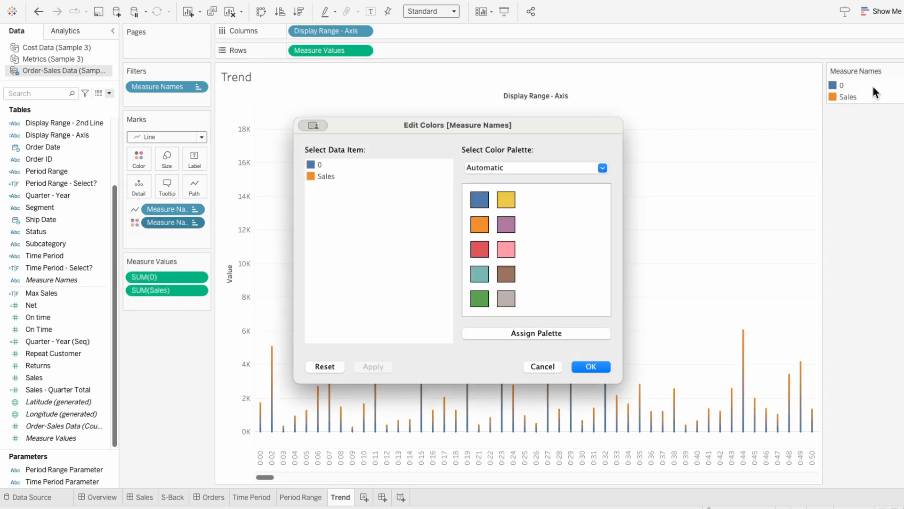
double_click(313, 167)
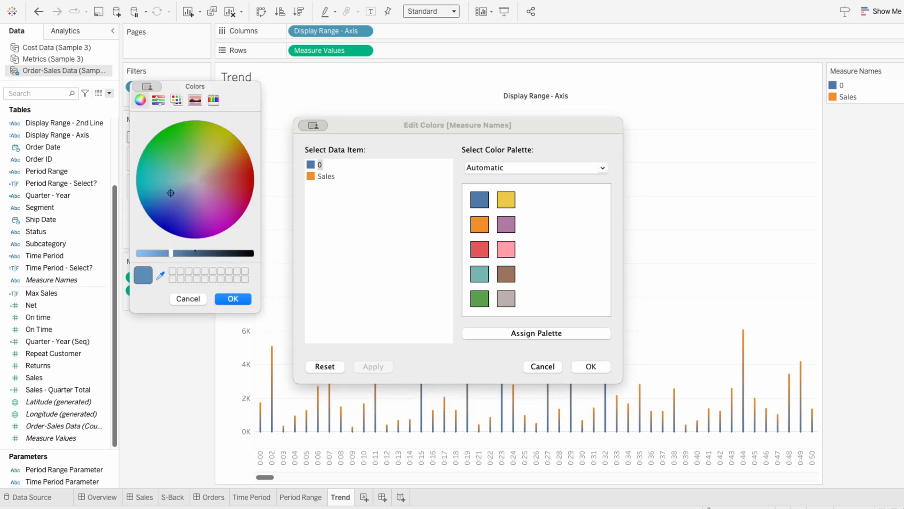
click(900, 134)
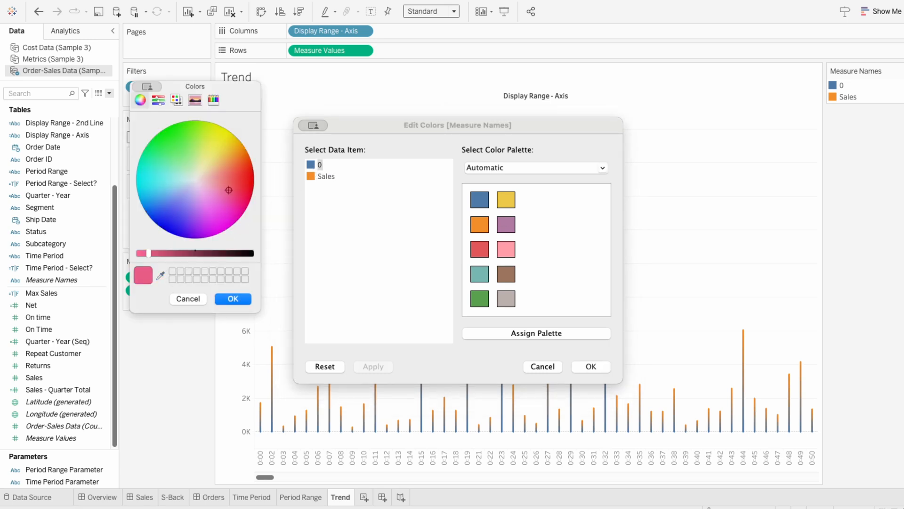
click(220, 300)
double_click(309, 176)
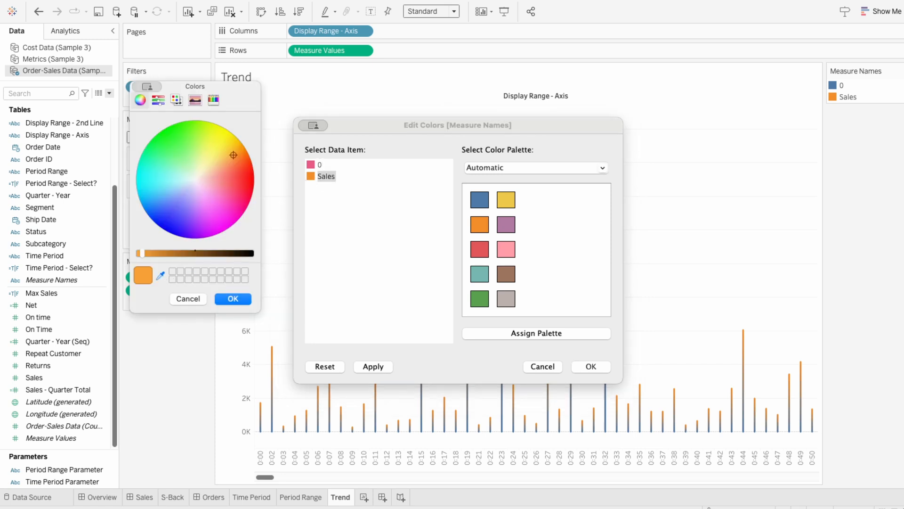
click(901, 134)
click(241, 300)
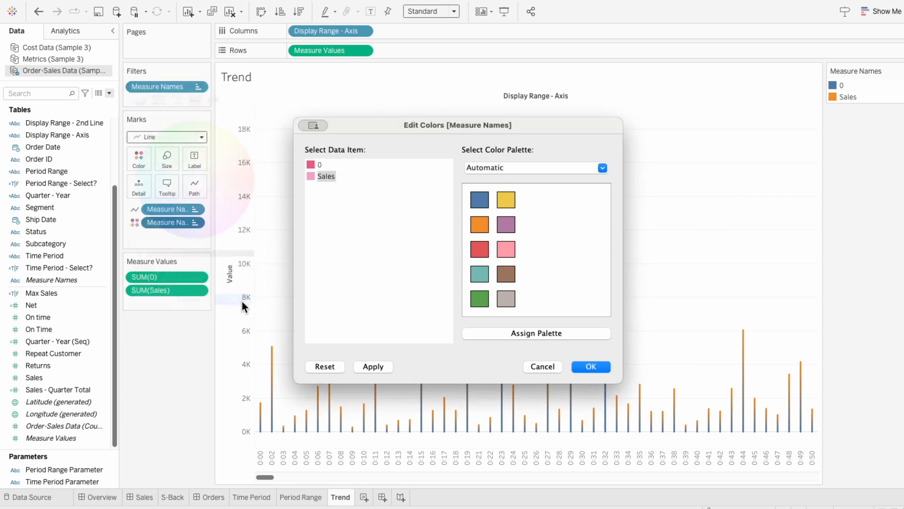
click(591, 367)
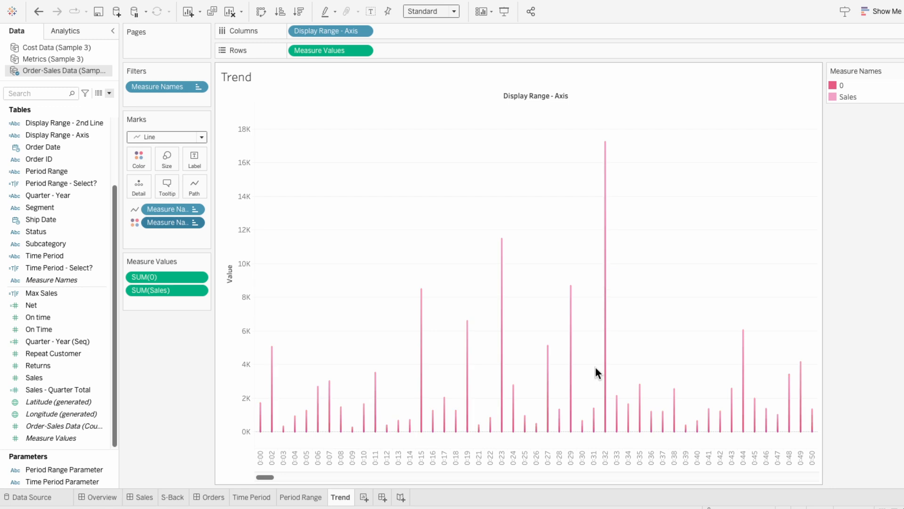
Increase the size of the Trend line marks so they look like thick rounded bars.
click(176, 166)
click(214, 186)
drag(222, 190, 230, 187)
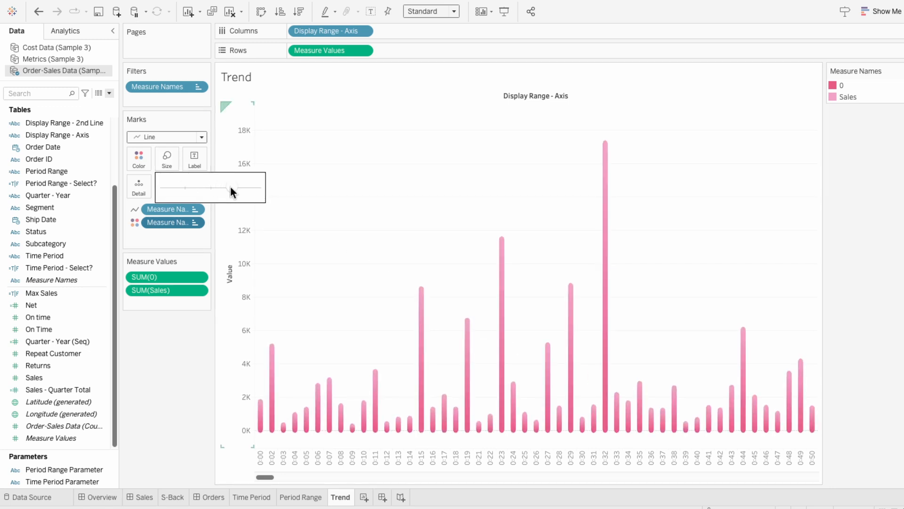
click(190, 239)
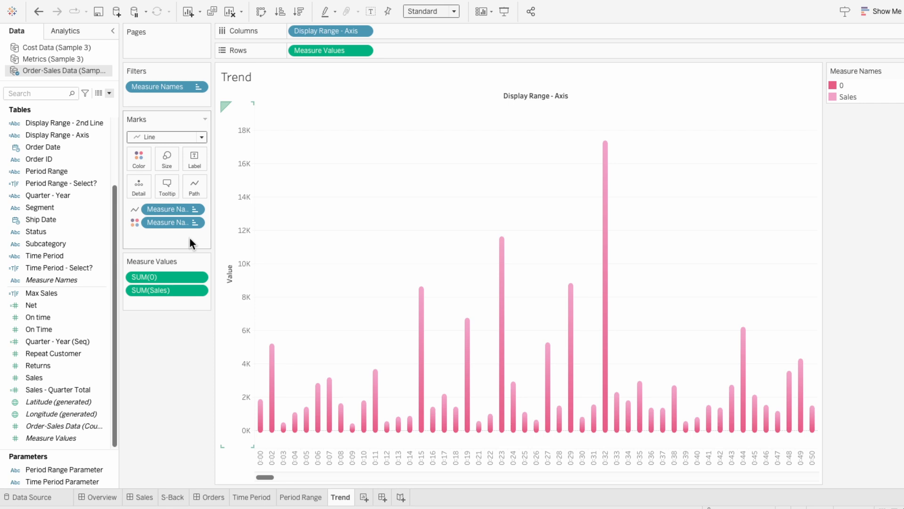
Filter the Trend sheet by Time Period using the condition formula contains([Time Period], [Time Period Parameter]).
drag(63, 255, 169, 100)
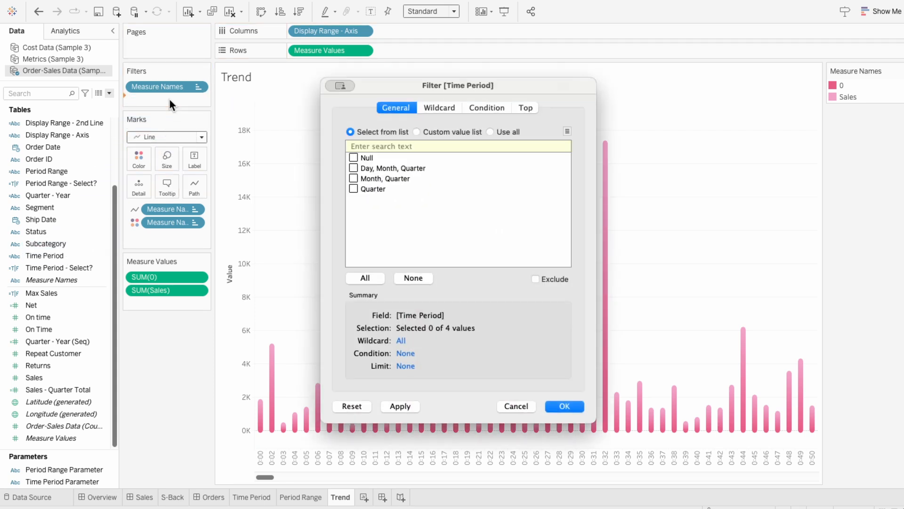
click(485, 108)
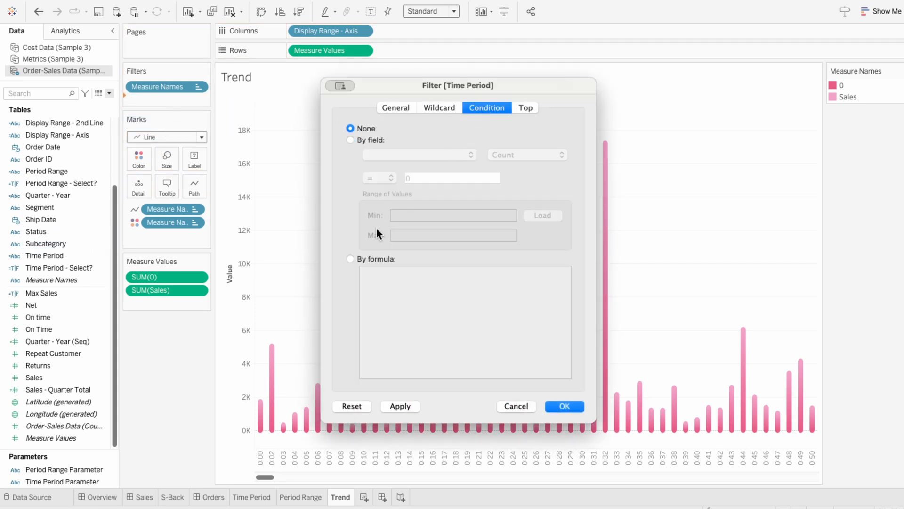
click(364, 259)
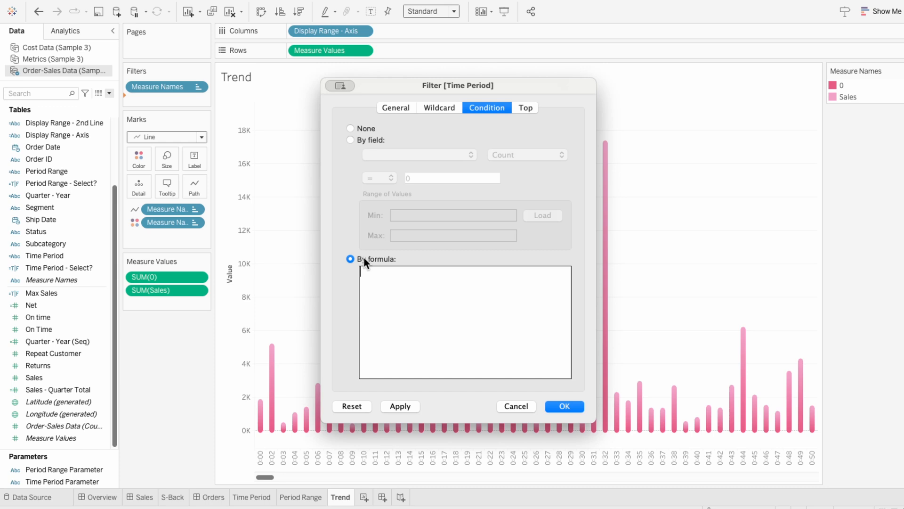
text(contains(time)
key(Return)
text(, time)
key(Down)
key(Return)
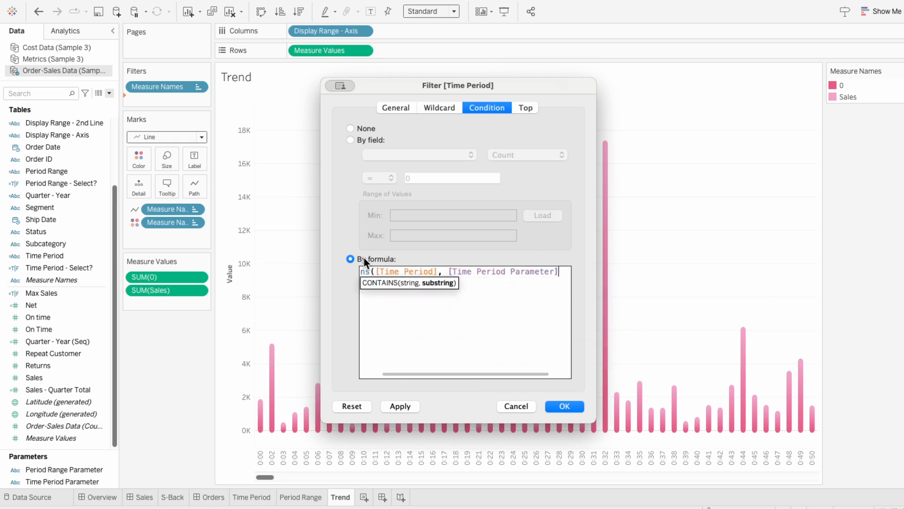
text())
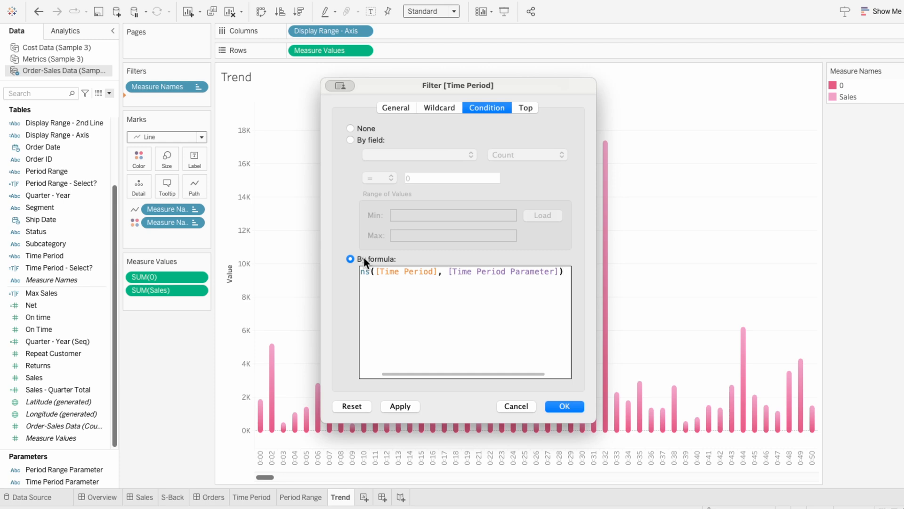
click(575, 408)
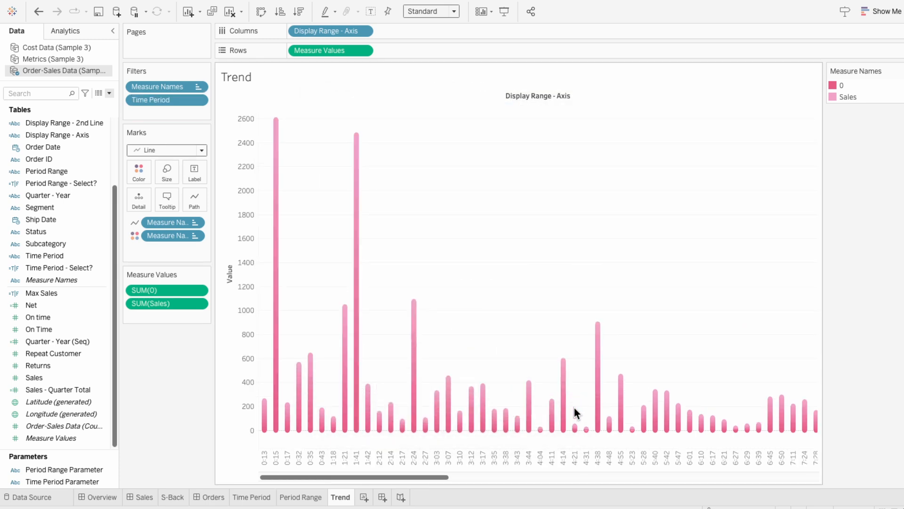
Filter the Trend sheet by Period Range using the condition formula [Period Range] = [Period Range Parameter].
drag(66, 171, 157, 110)
click(488, 109)
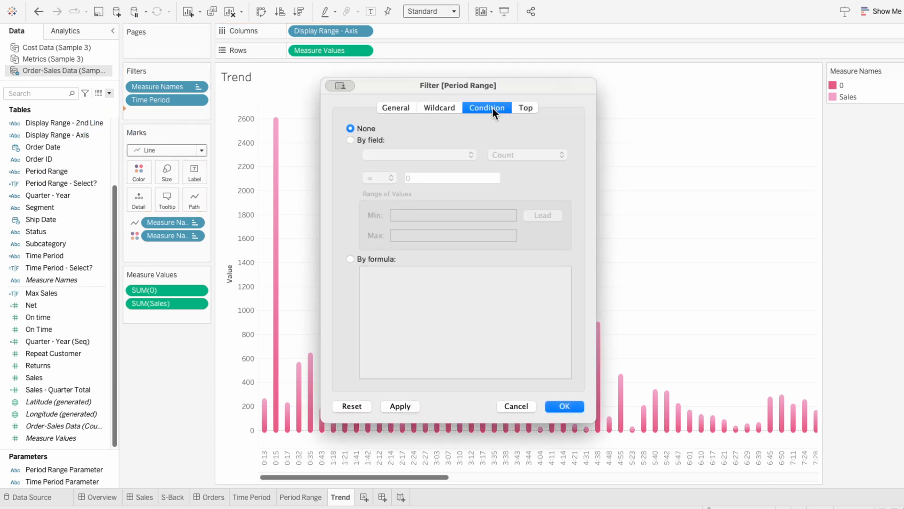
click(377, 260)
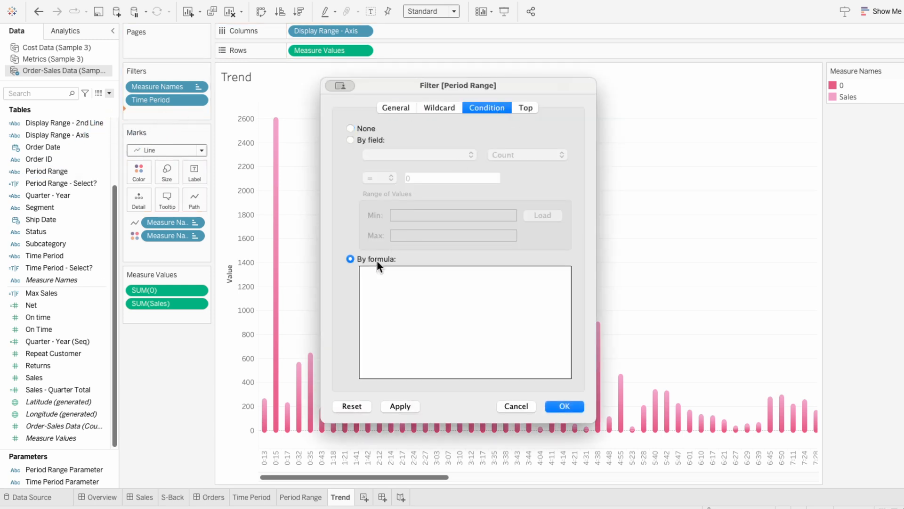
text(peri)
key(Return)
text(= period)
key(Down)
key(Down)
key(Return)
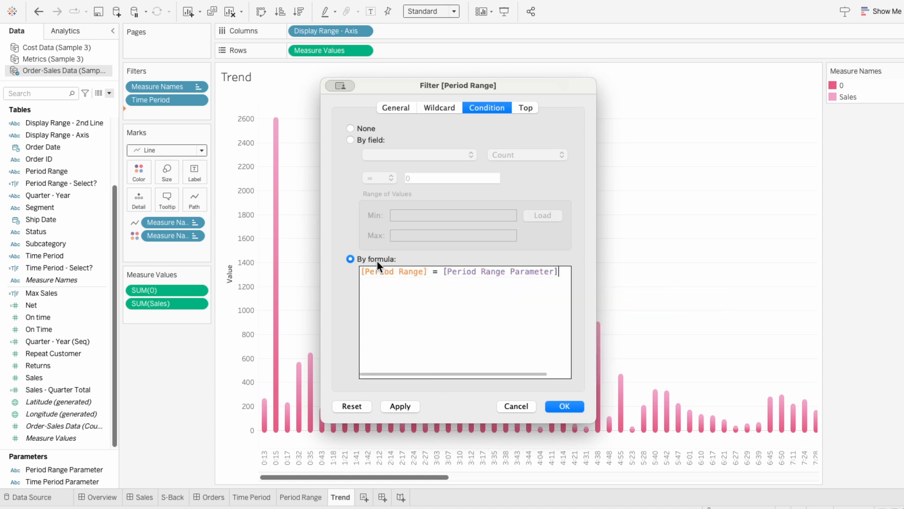
click(564, 406)
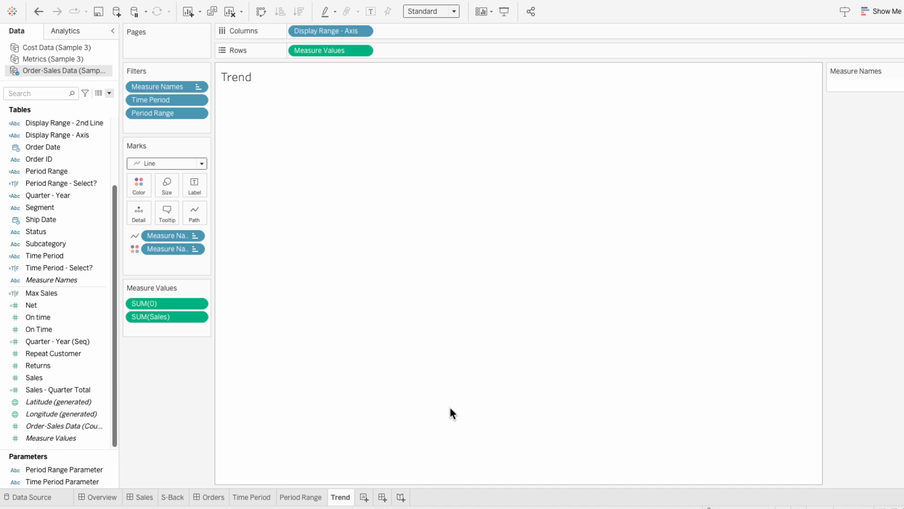
Select Wed 6 in the Sales dashboard's Period Range buttons and return to the Trend sheet.
click(140, 501)
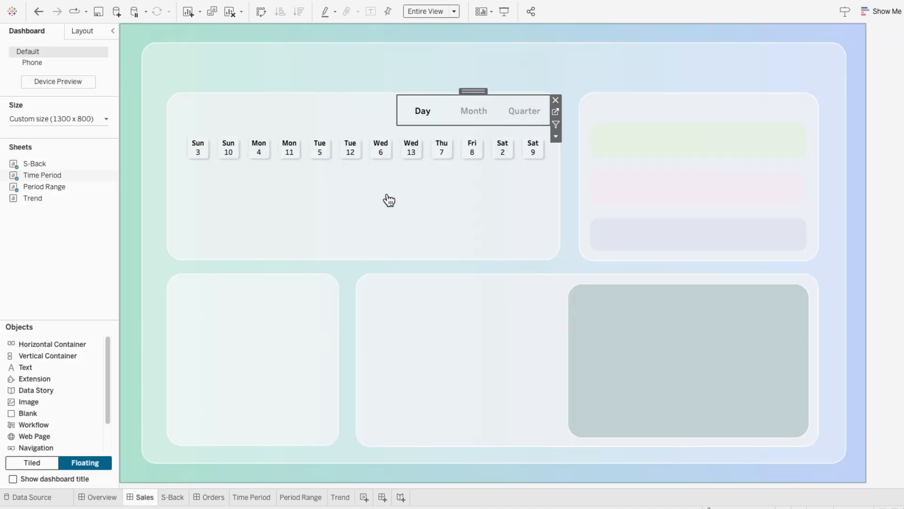
click(409, 158)
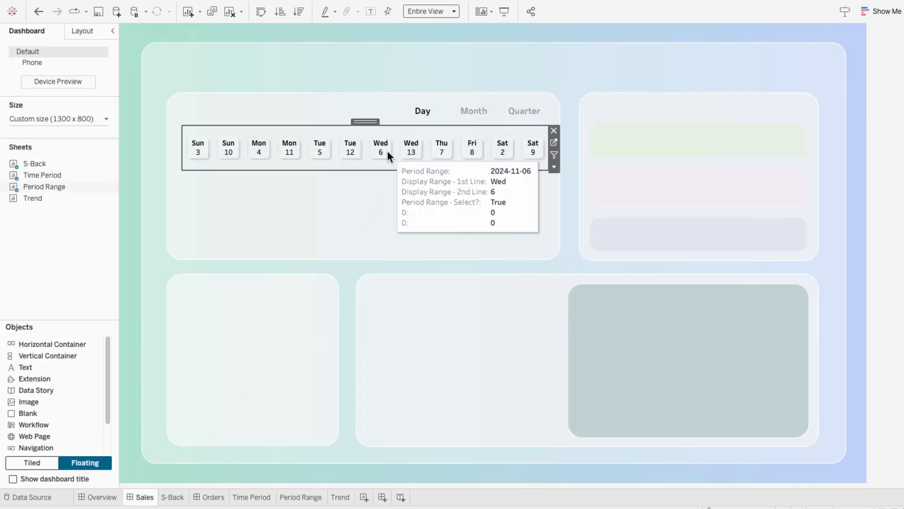
click(341, 500)
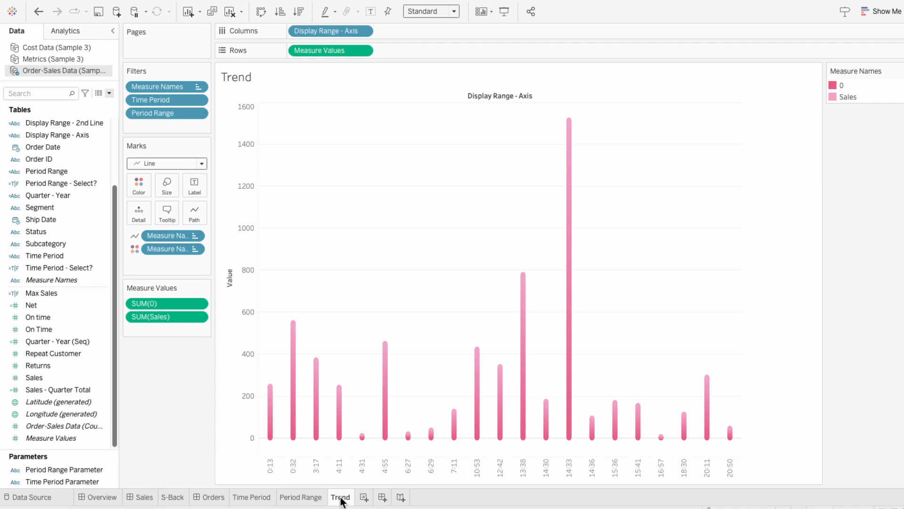
Hide the Value axis header and the Display Range - Axis field label on the Trend chart.
right_click(233, 283)
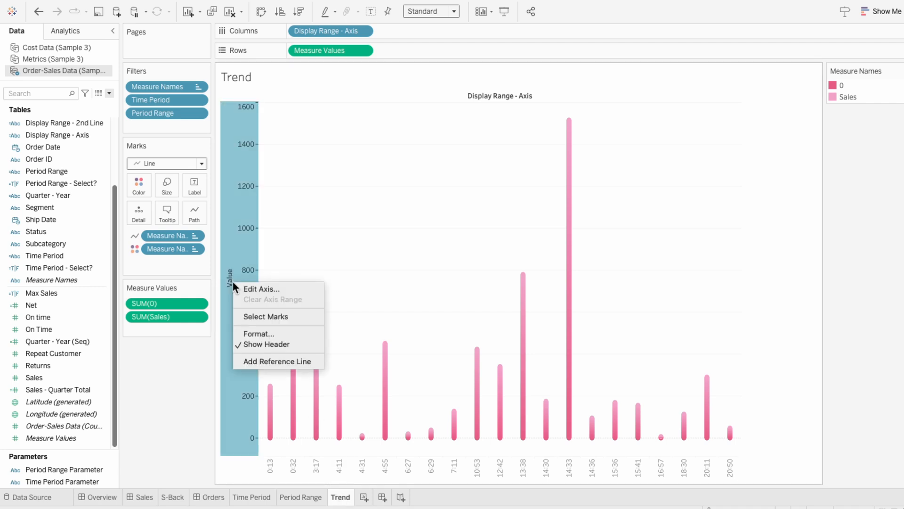
click(248, 344)
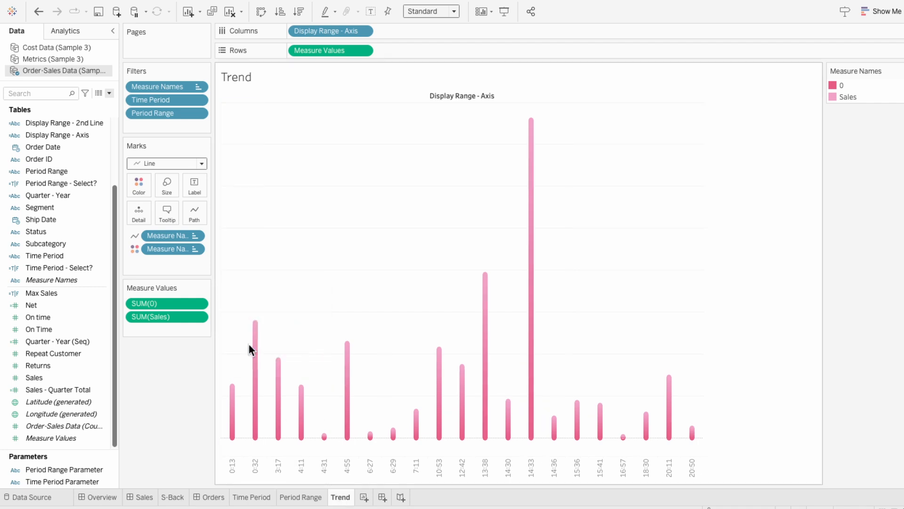
right_click(406, 95)
click(423, 137)
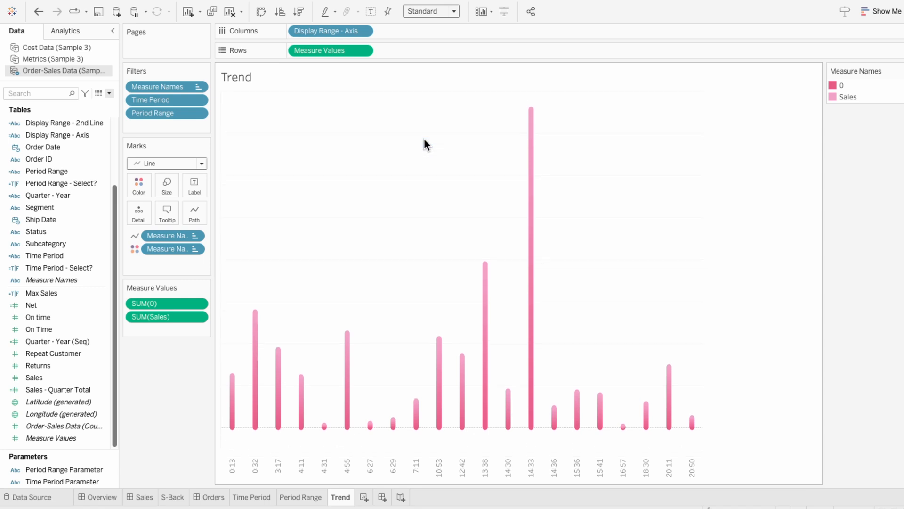
Format the Trend worksheet with a black font and set its worksheet shading to None.
right_click(394, 157)
click(411, 202)
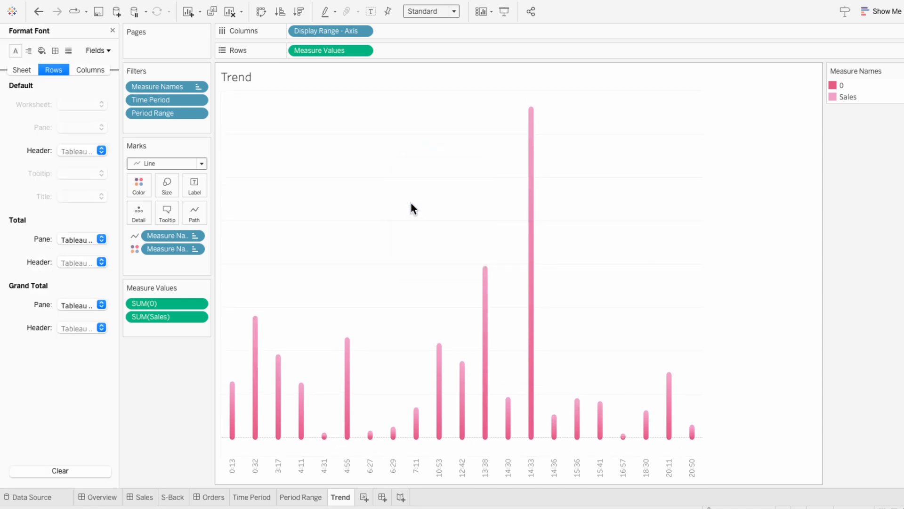
click(28, 70)
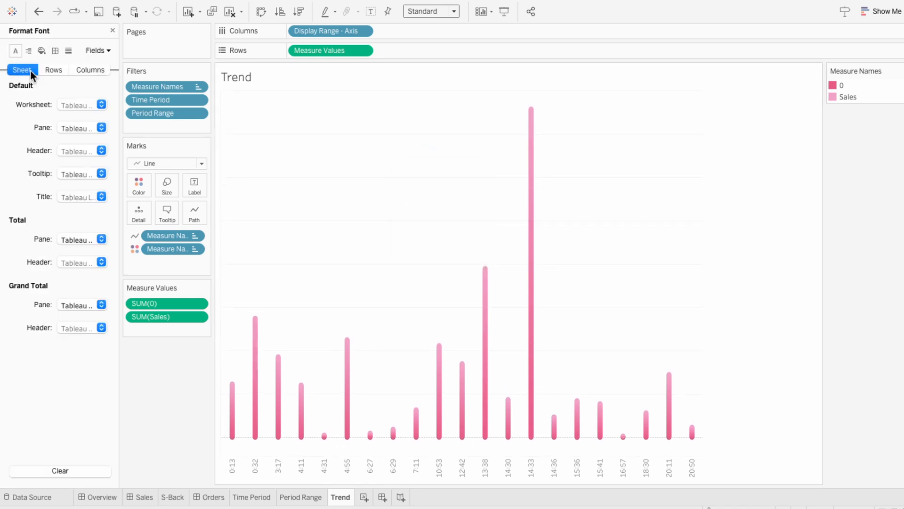
click(69, 104)
click(63, 159)
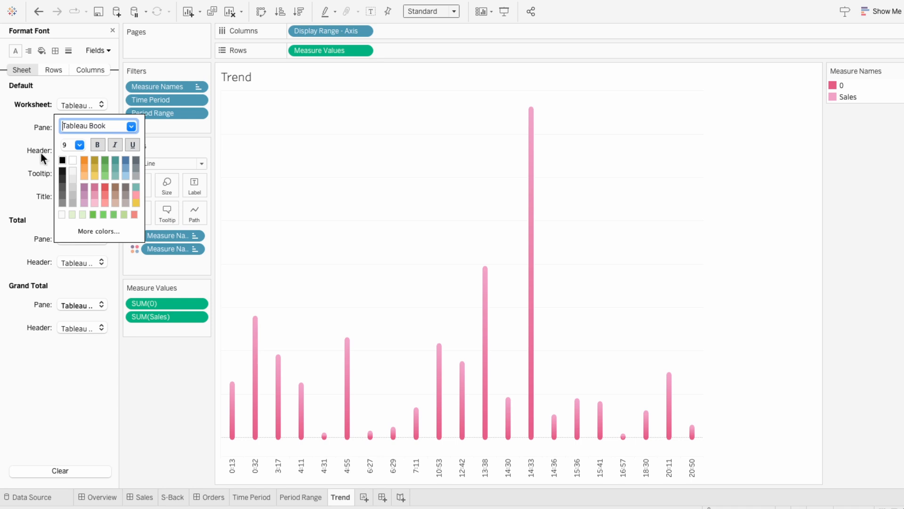
click(42, 52)
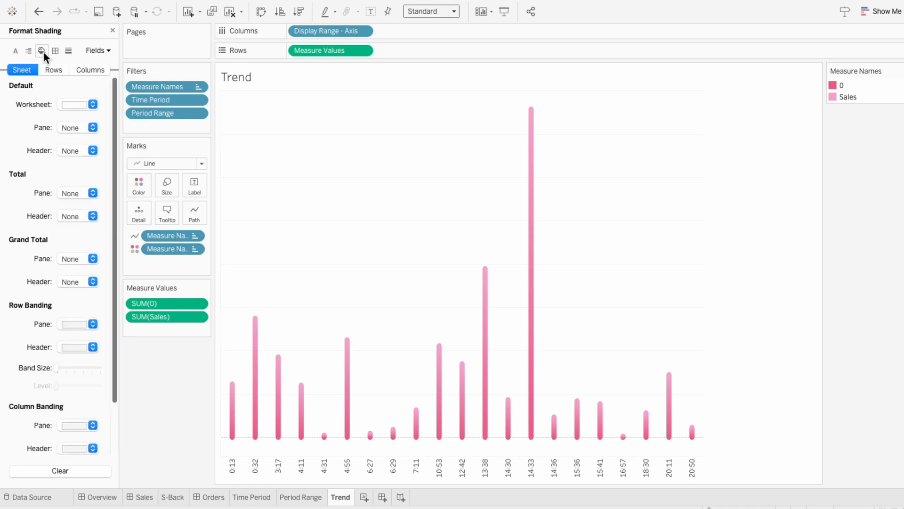
click(75, 104)
click(72, 123)
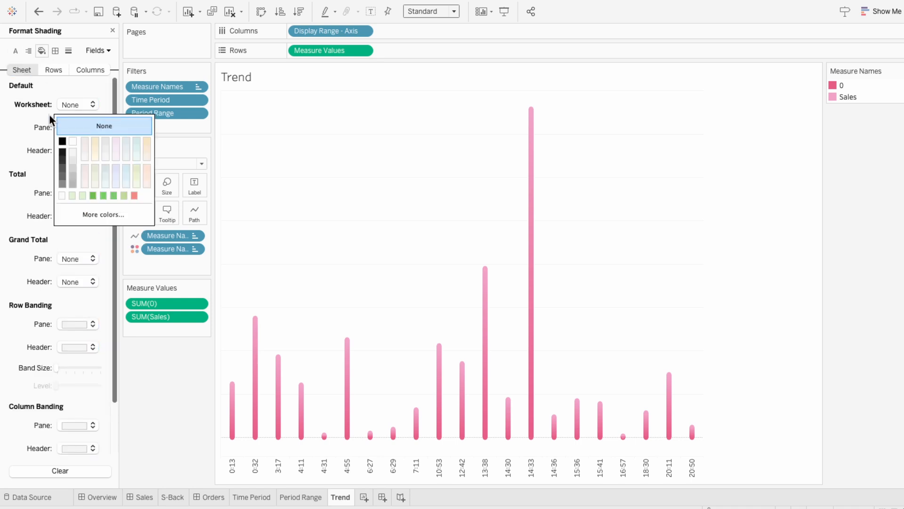
Set the Trend sheet's zero lines, axis rulers and row grid lines to None, and close the formatting pane.
click(68, 50)
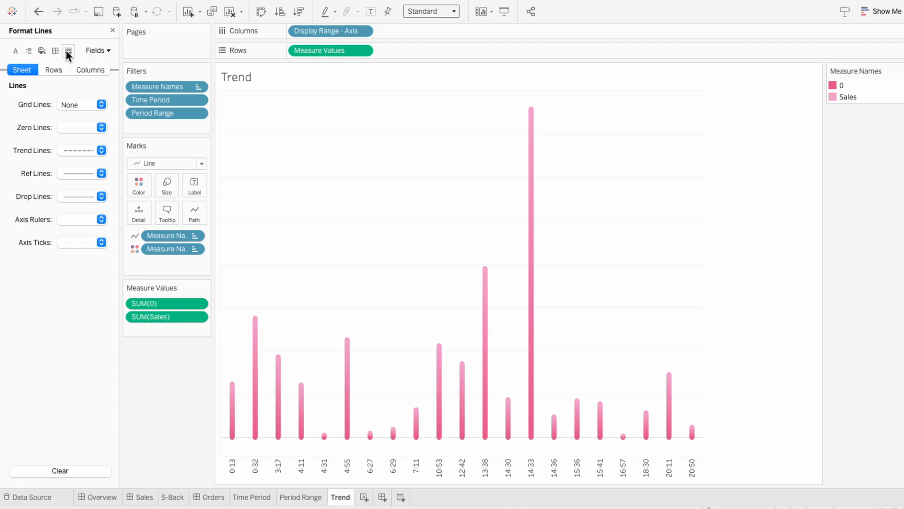
click(86, 125)
click(88, 143)
click(80, 219)
click(79, 237)
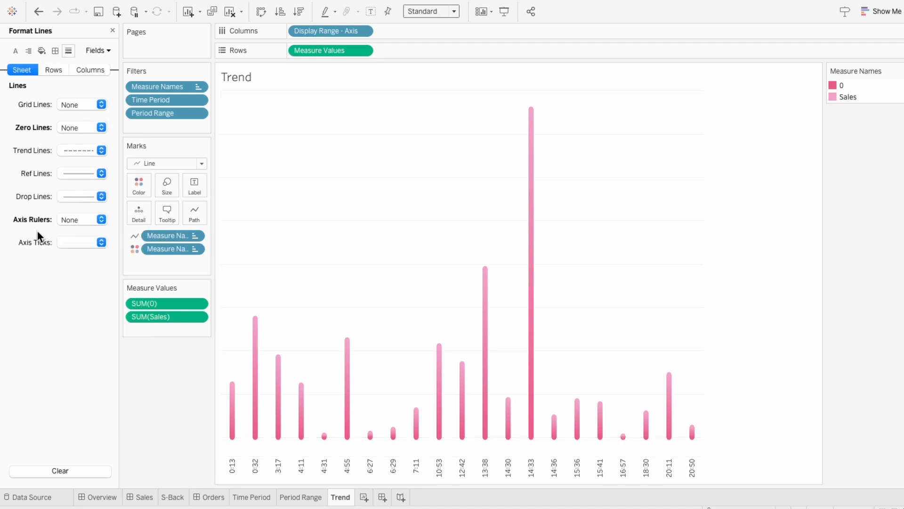
click(43, 70)
click(63, 104)
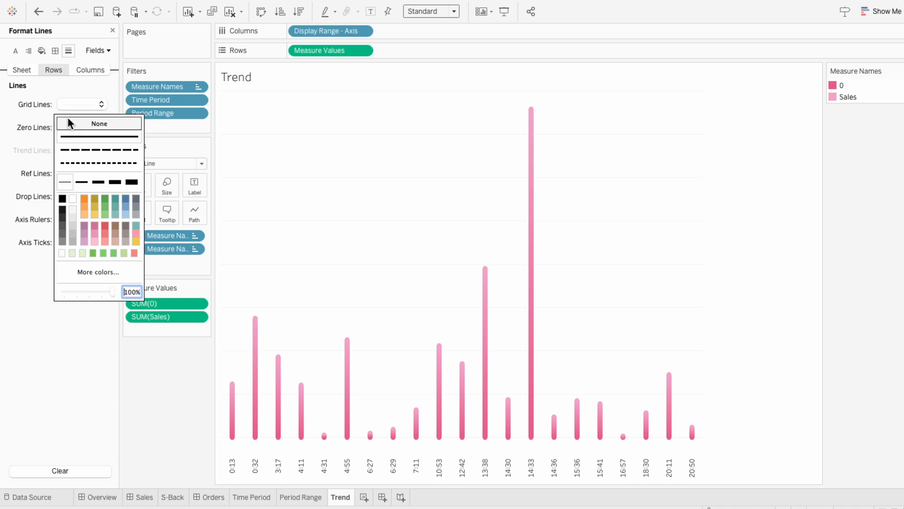
click(59, 123)
click(112, 30)
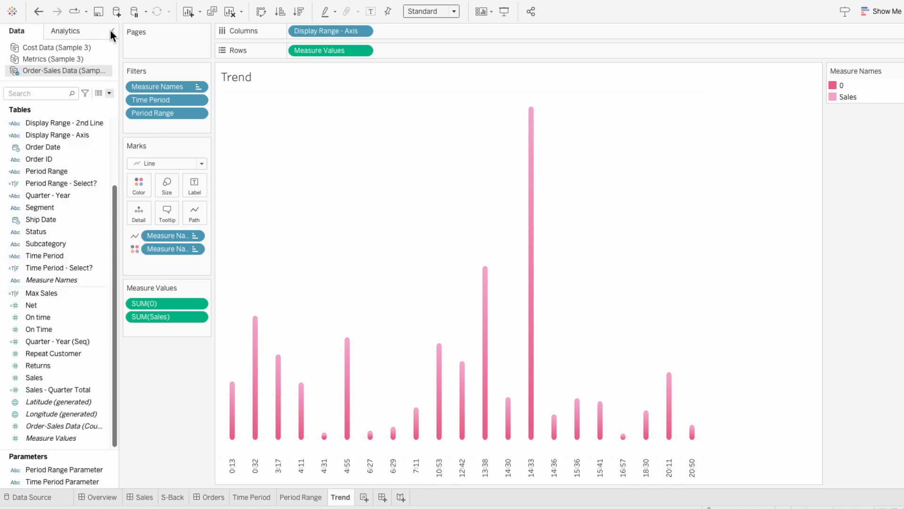
Add the Trend sheet as a floating object below the Sales dashboard's Period Range buttons, without its title and Measure Names legend.
click(144, 497)
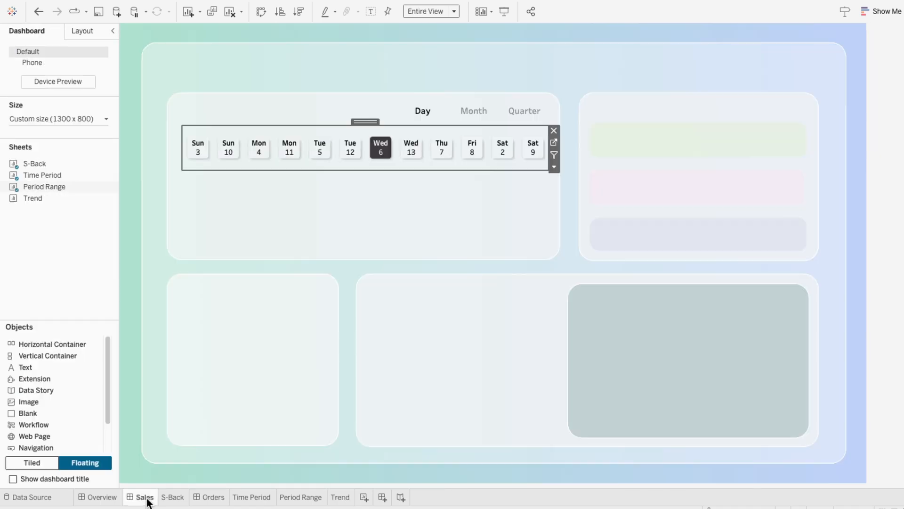
drag(44, 199, 178, 171)
right_click(185, 179)
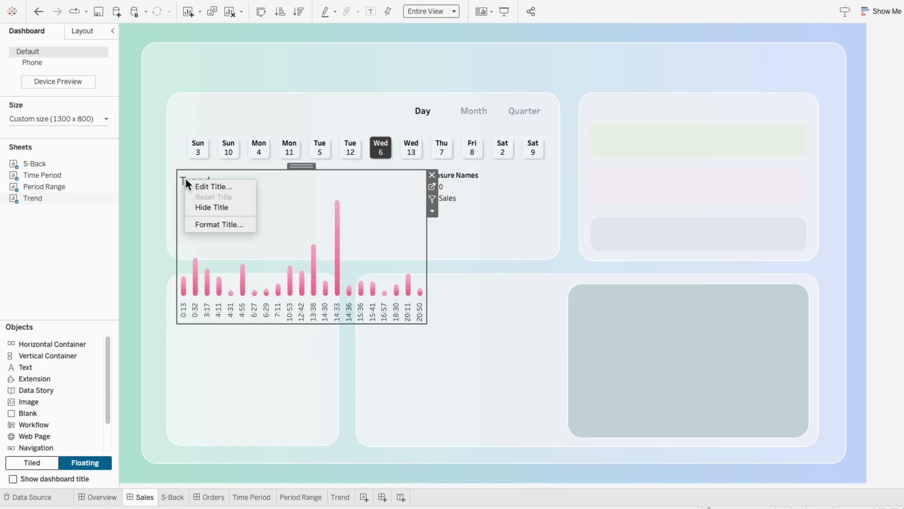
click(207, 203)
click(483, 172)
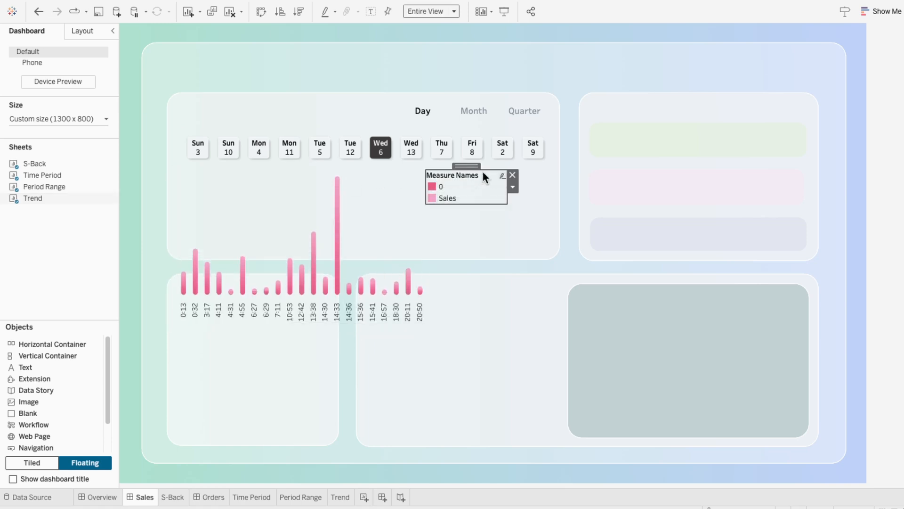
click(513, 174)
Resize the Trend chart to fit the card below the Period Range buttons and rotate its axis labels to horizontal.
drag(422, 325, 548, 251)
right_click(488, 242)
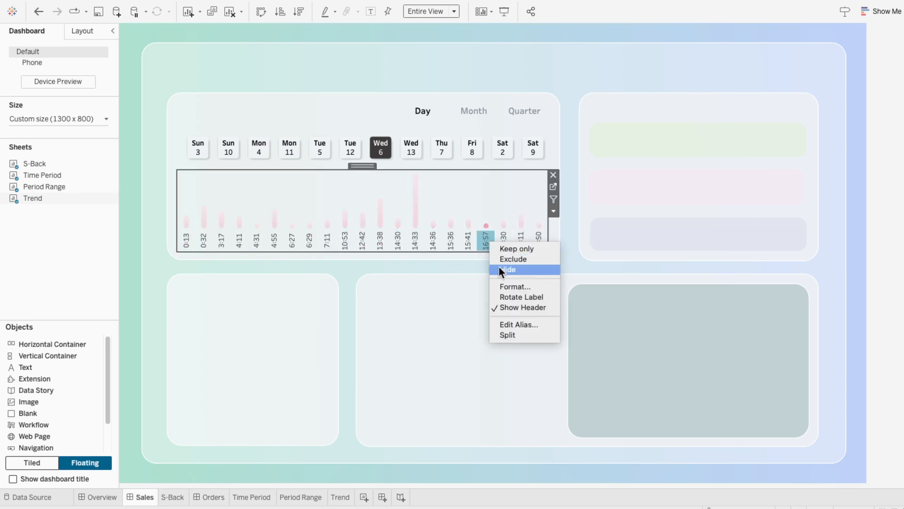
click(506, 295)
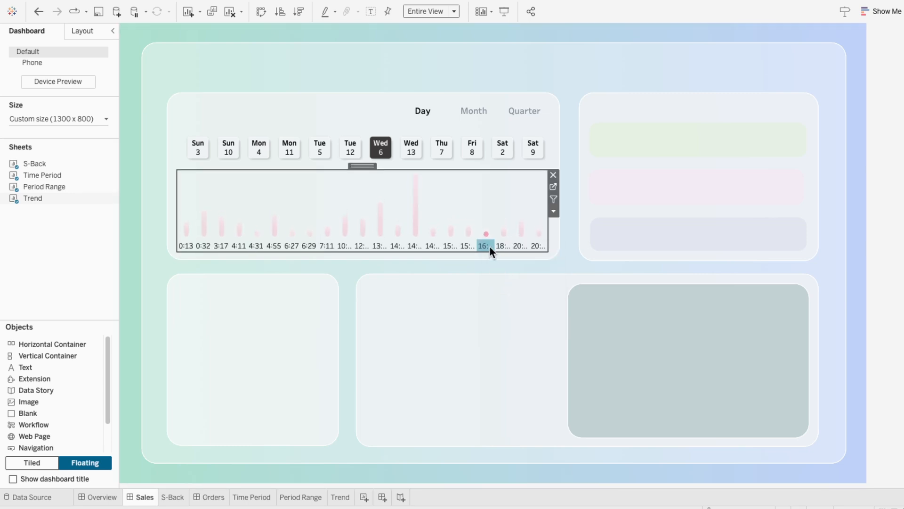
Switch the dashboard's period selector to Month and select Oct '24 to check the Trend chart.
click(505, 123)
click(481, 114)
click(472, 148)
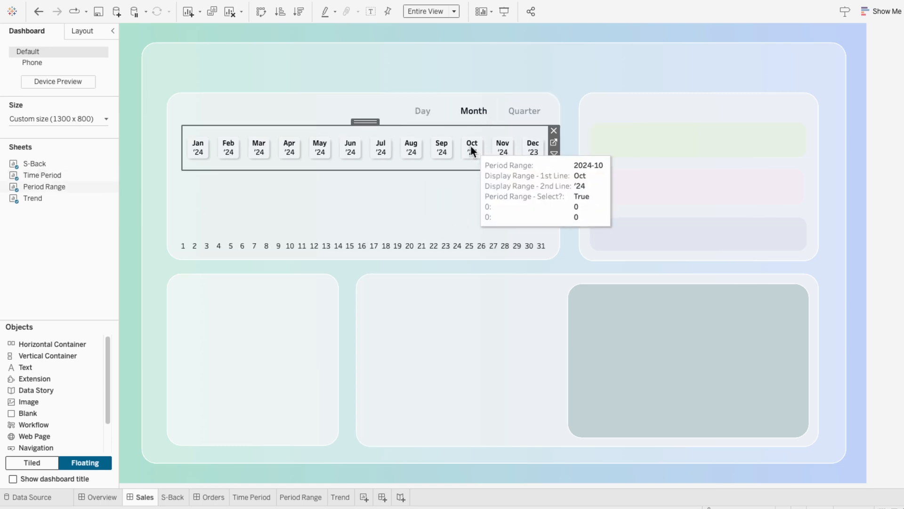
click(472, 150)
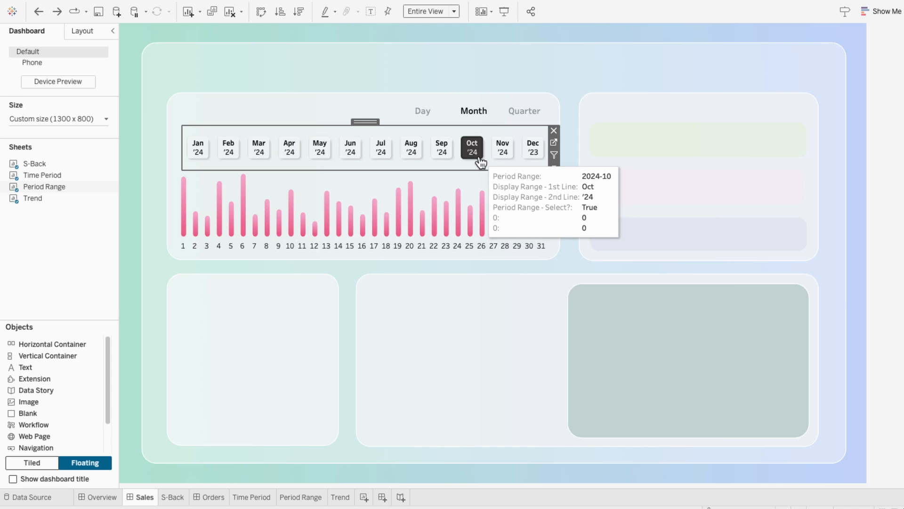
On the Period Range sheet, reorder the column fields so Display Range - 2nd Line comes before Display Range - 1st Line.
click(307, 499)
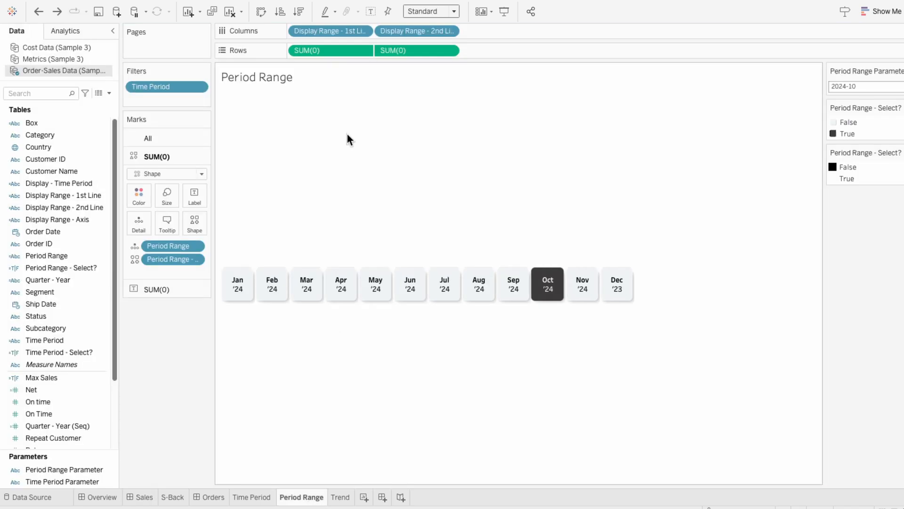
drag(323, 34, 461, 37)
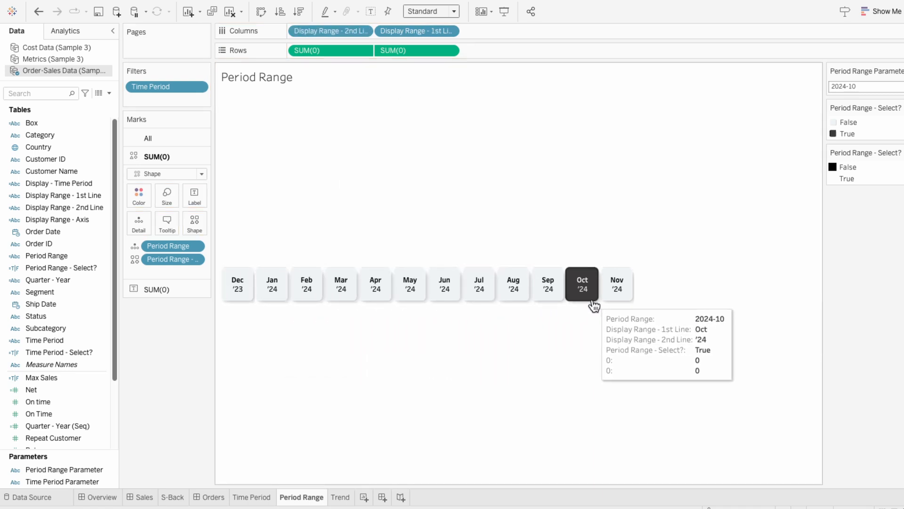
Show the Time Period Parameter control on the Period Range sheet and switch it to Quarter, followed by Day, Month, Quarter.
right_click(70, 481)
click(133, 288)
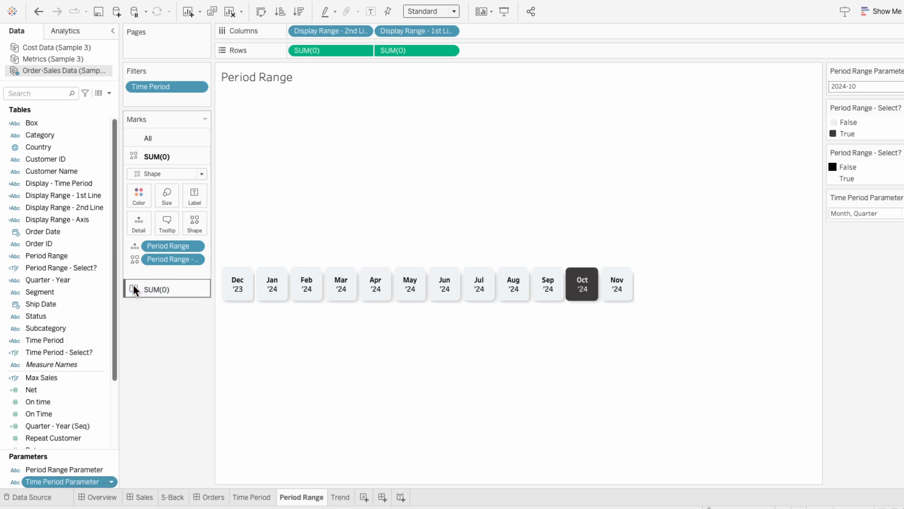
click(864, 213)
click(860, 241)
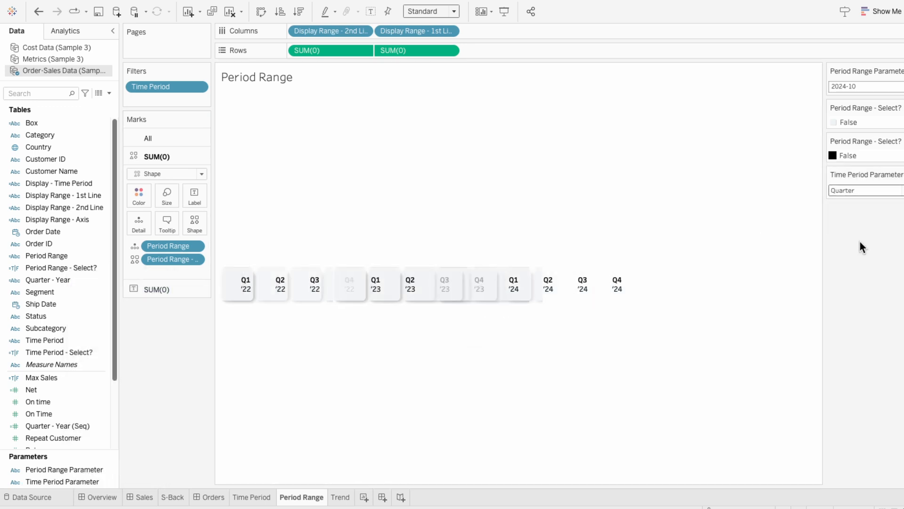
click(855, 192)
click(855, 200)
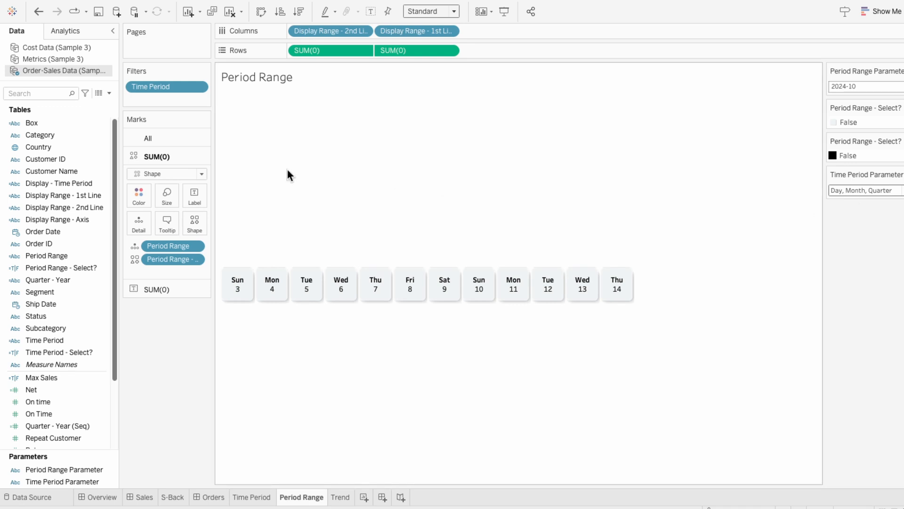
Edit the Time Period calculation so its look-back intervals are 16.
click(43, 94)
text(tim)
right_click(49, 135)
click(69, 197)
double_click(302, 108)
text(16)
double_click(332, 117)
text(16)
click(804, 343)
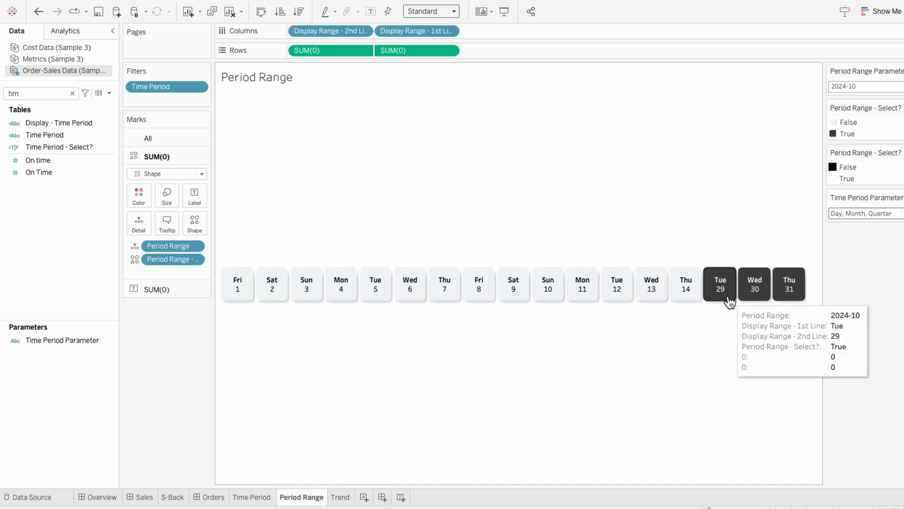
Set the day and quarter intervals in the Period Range calculation to -16, and inspect the Tue 29 and Fri 1 buttons.
click(72, 93)
text(period)
right_click(49, 135)
click(69, 198)
scroll(302, 188, right, 5)
double_click(201, 108)
text(16)
double_click(256, 128)
click(820, 358)
mouse_move(735, 308)
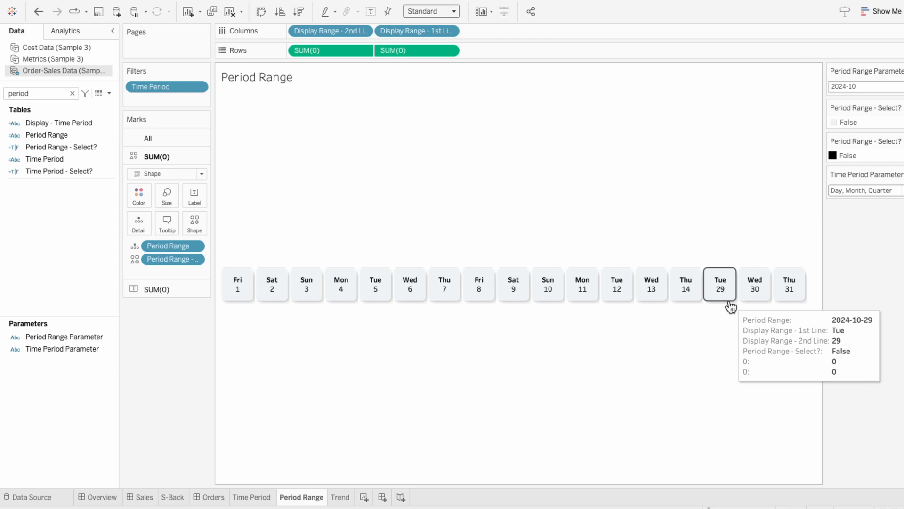
mouse_move(245, 305)
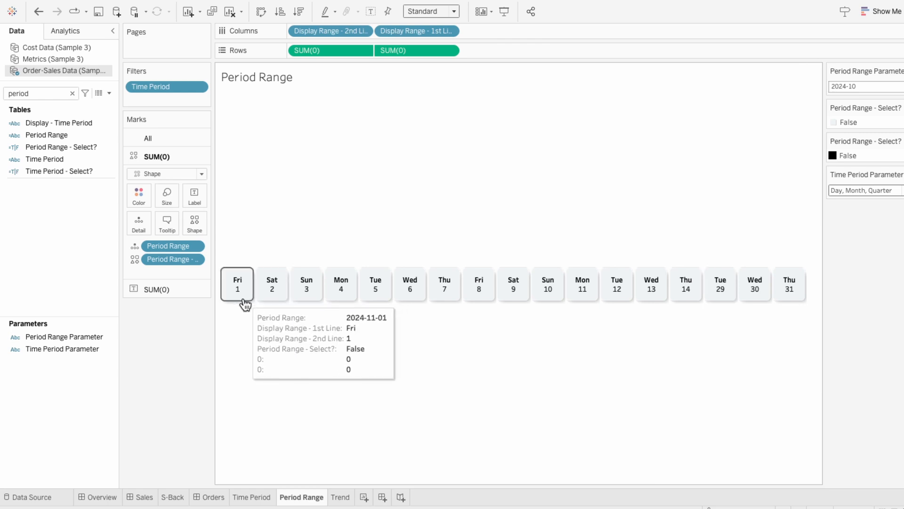
Create the calculated field Sort Period Ranges, returning the Order Date month as text for Day and the year for Month and Quarter.
click(109, 93)
click(101, 103)
text(S)
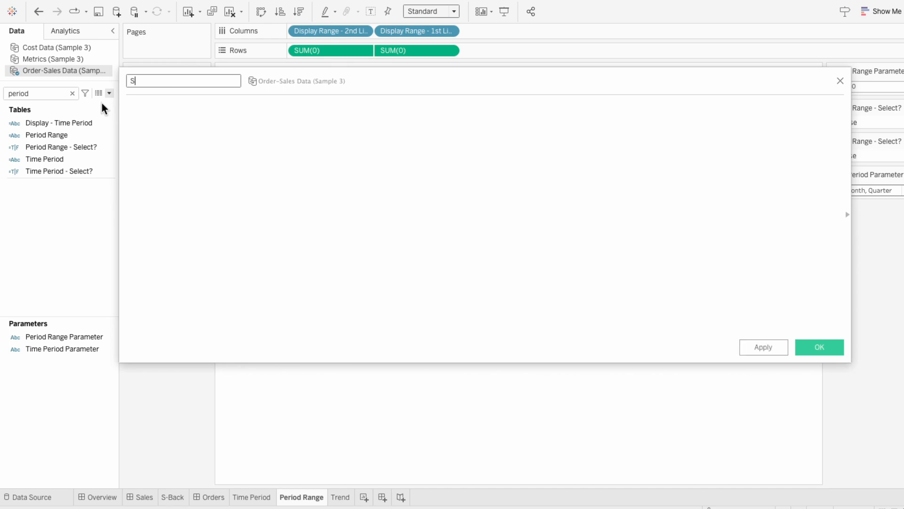
text(ort Period Ranges)
key(Tab)
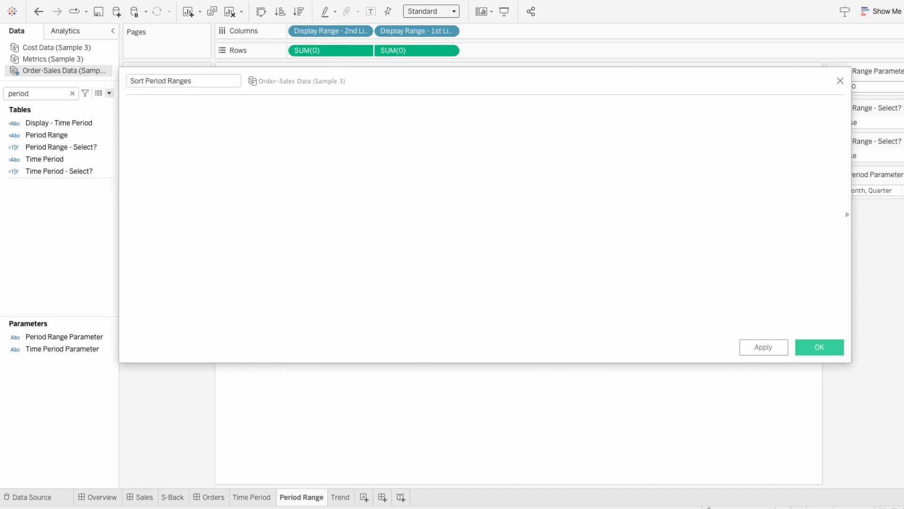
text(IF CONTAINS([Time Period Parameter], "Day") THEN STR(MONTH([Order Date])) ELSEIF CONTAINS([Time Period Parameter], "Month") THEN  STR(YEAR([Order Date])) ELSEIF CONTAINS([Time Period Parameter], "Quarter") THEN  STR(YEAR([Order Date])) END)
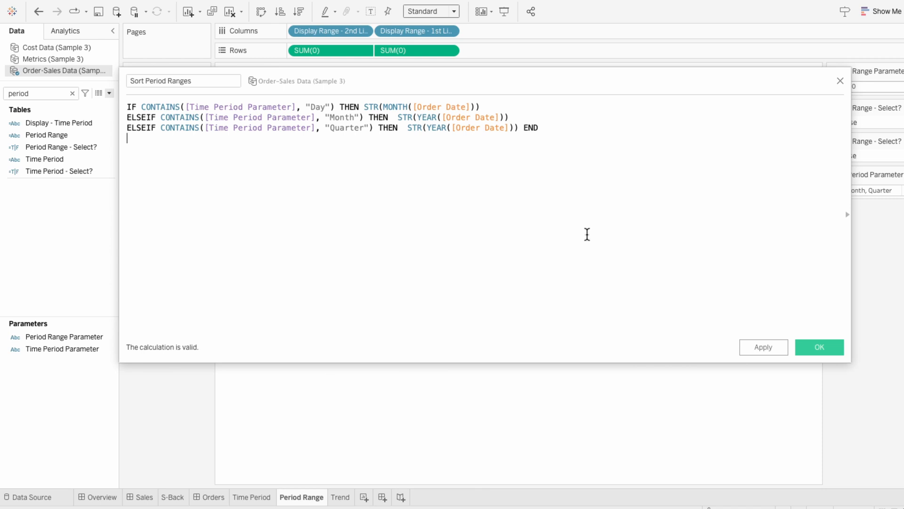
click(820, 348)
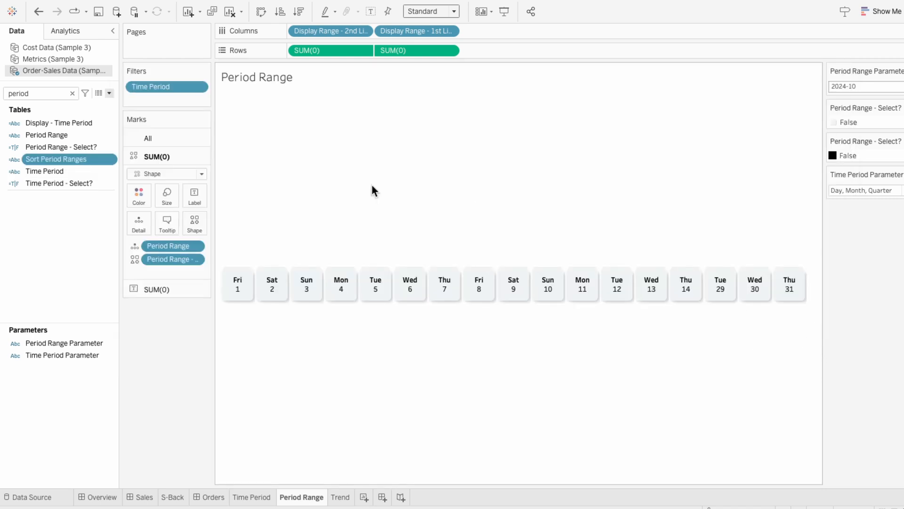
Place Sort Period Ranges first in the Period Range sheet's columns and hide its header.
drag(86, 160, 296, 25)
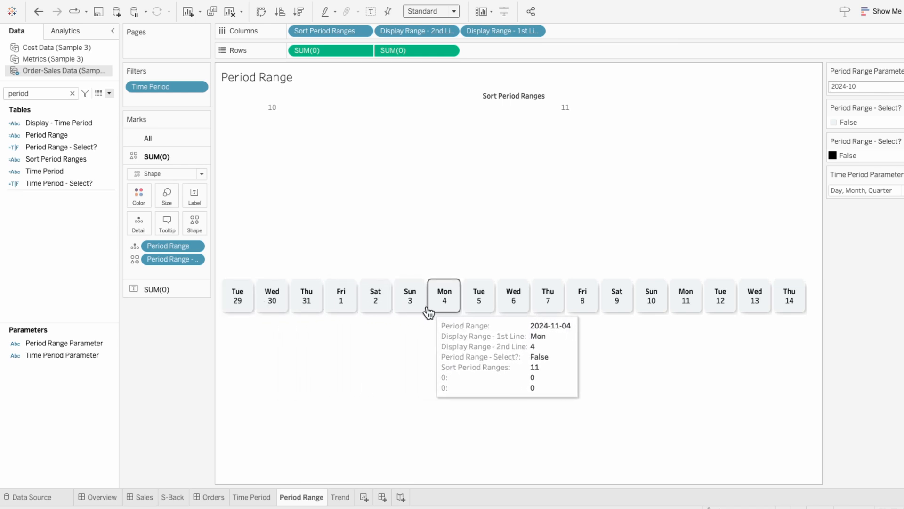
right_click(269, 108)
click(290, 170)
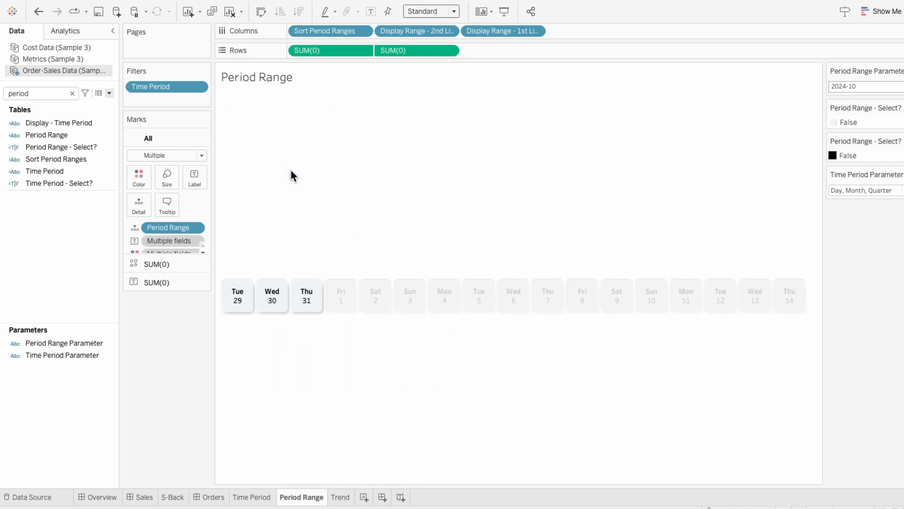
Check the button order with the Time Period Parameter set to Month, Quarter and to Quarter.
click(883, 192)
click(872, 207)
click(871, 207)
click(871, 240)
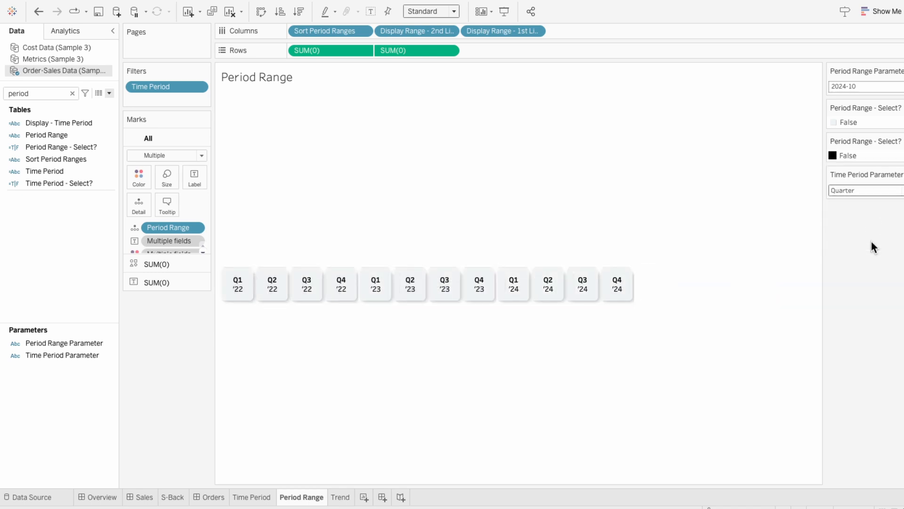
Set the day interval in the Period Range calculation back to -11.
right_click(55, 140)
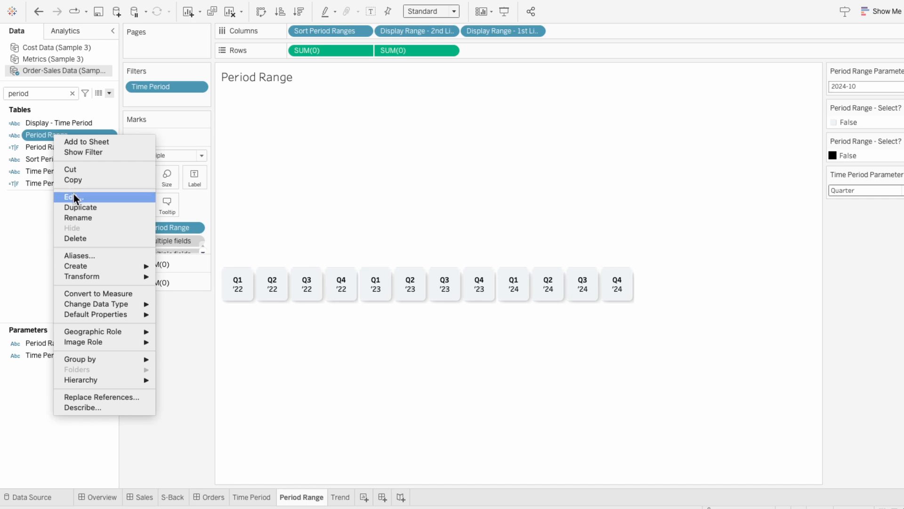
click(73, 194)
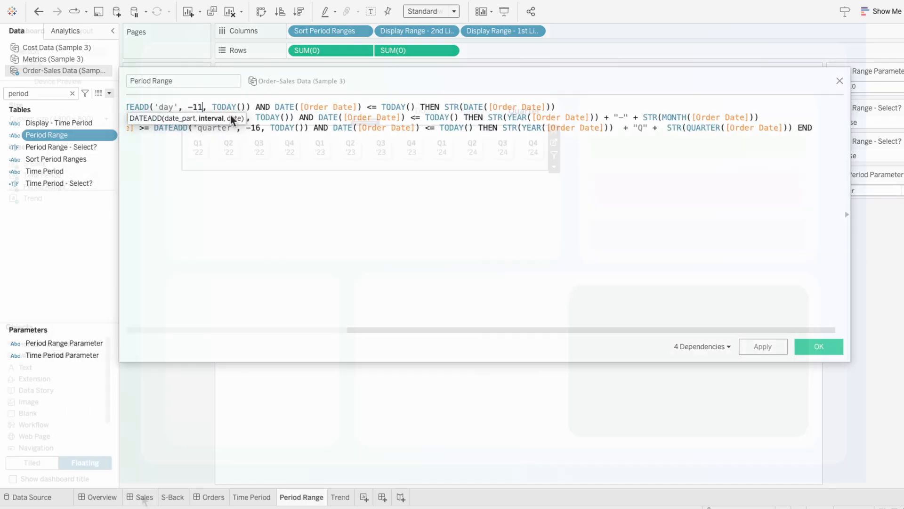
On the Sales dashboard, check the Trend chart for Mon 11 under Day and Q2 '24 under Quarter.
click(143, 497)
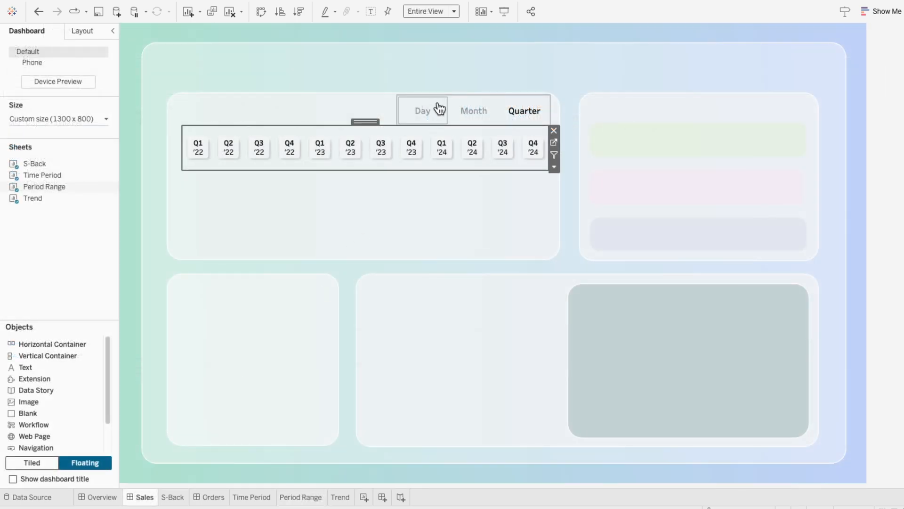
click(438, 105)
click(442, 147)
click(443, 149)
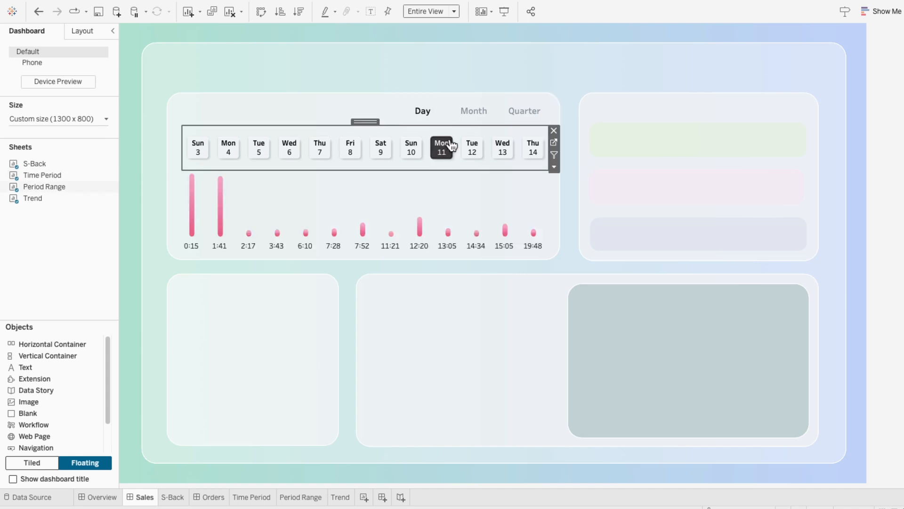
click(517, 115)
click(517, 113)
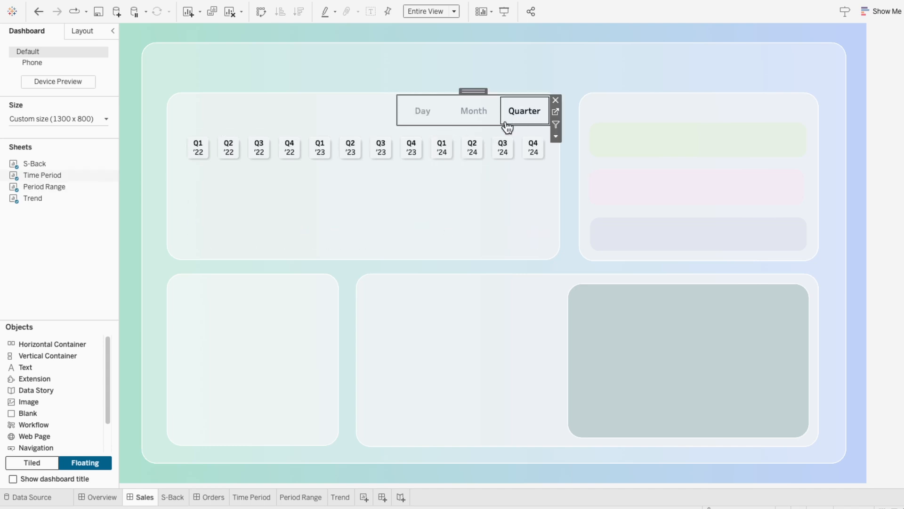
click(479, 155)
click(480, 157)
Switch the period selector to Month and view the Trend chart for Oct '24 and Nov '24.
click(475, 114)
click(475, 113)
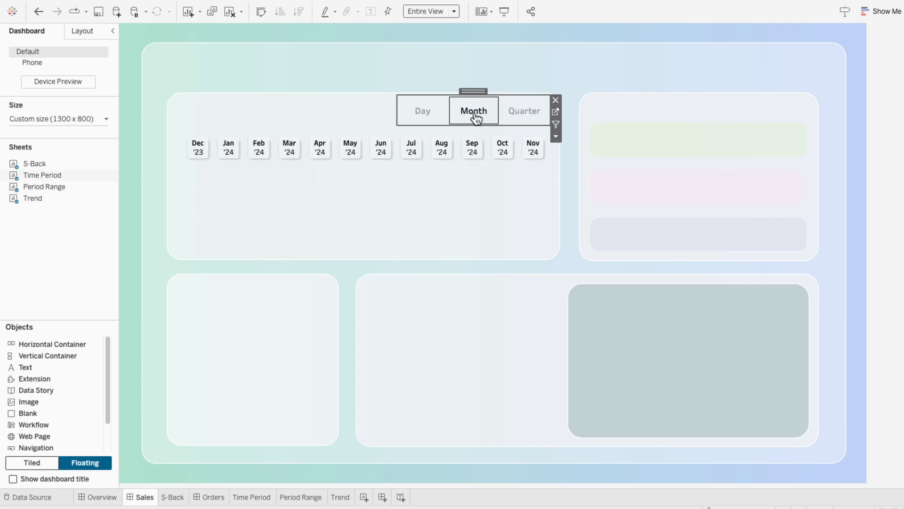
click(501, 151)
click(501, 150)
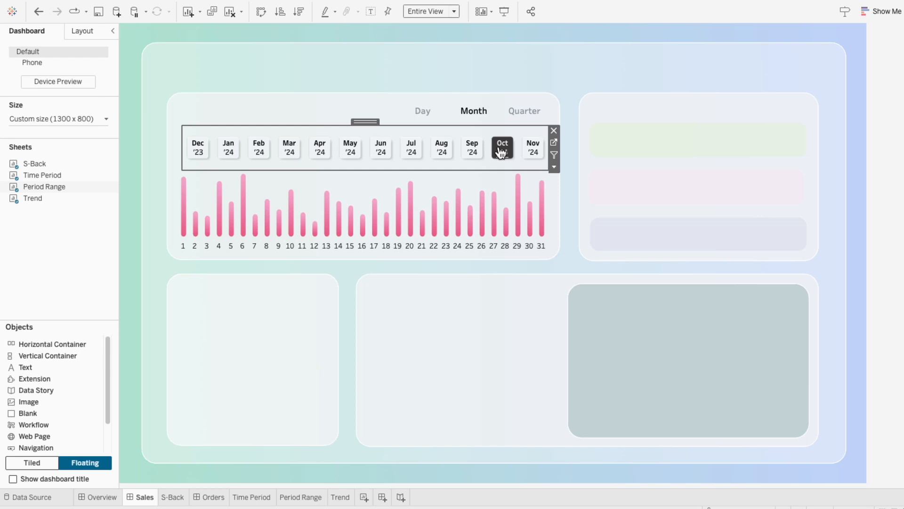
click(526, 151)
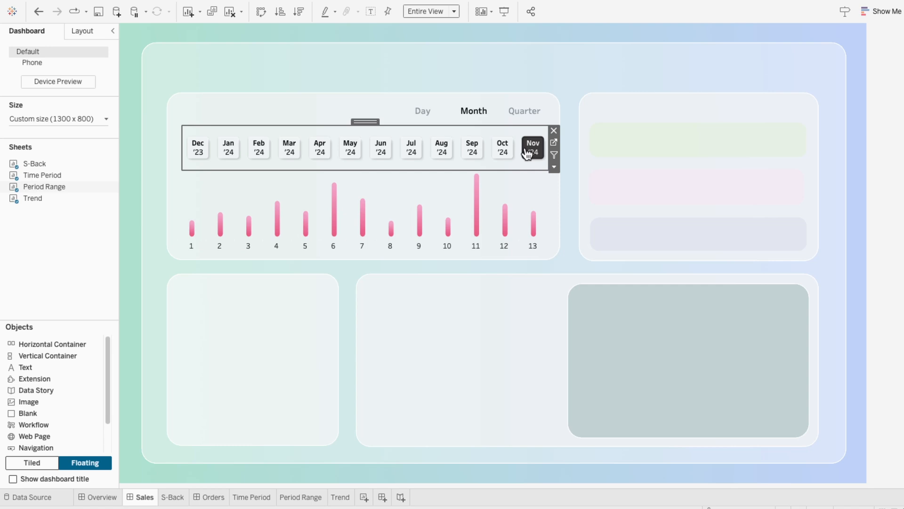
Switch the period selector to Day and select Thu 14.
click(421, 114)
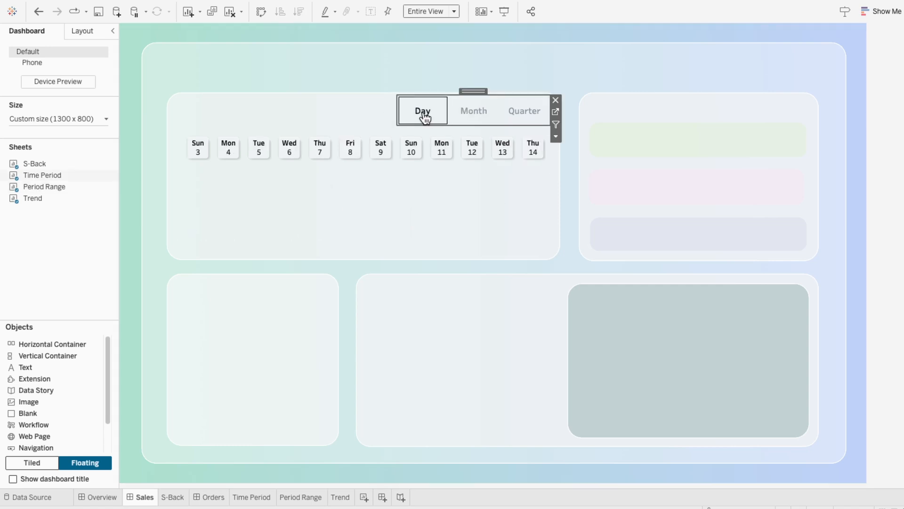
click(530, 154)
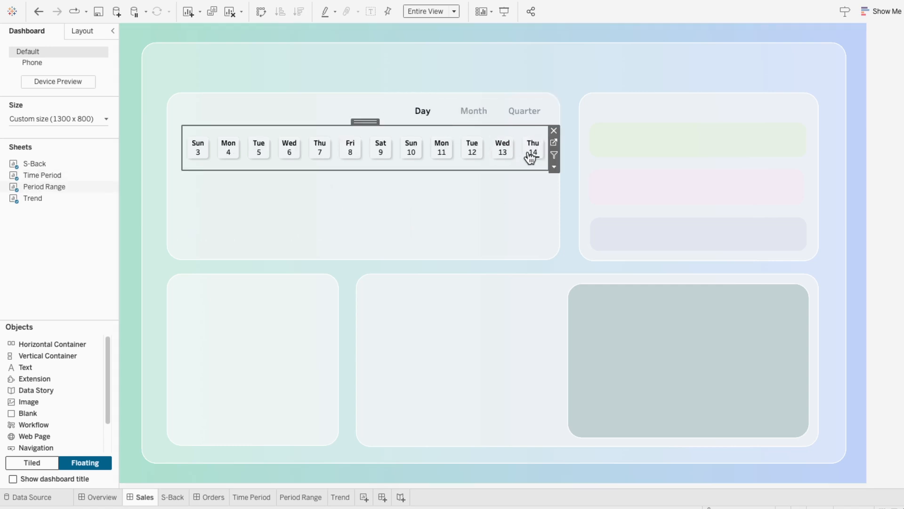
Switch the period selector to Month with Nov '24 selected, and return to the Period Range sheet.
click(479, 116)
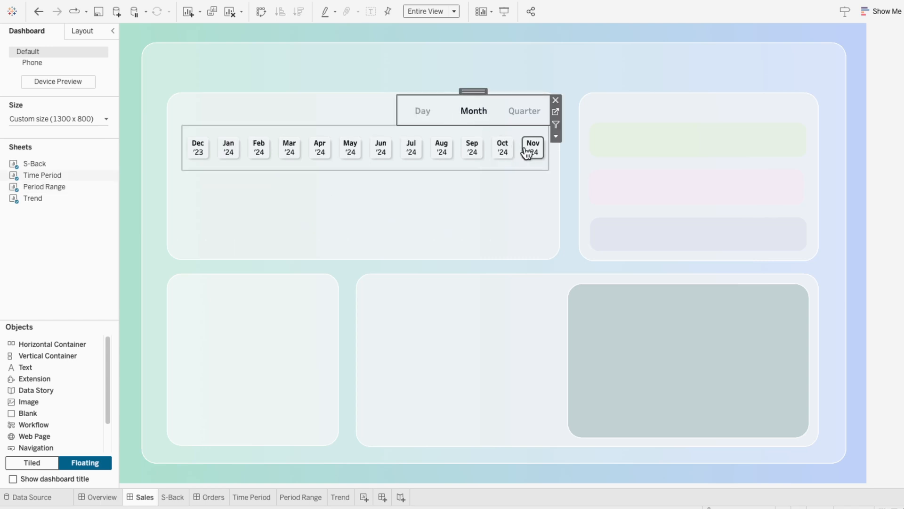
click(527, 151)
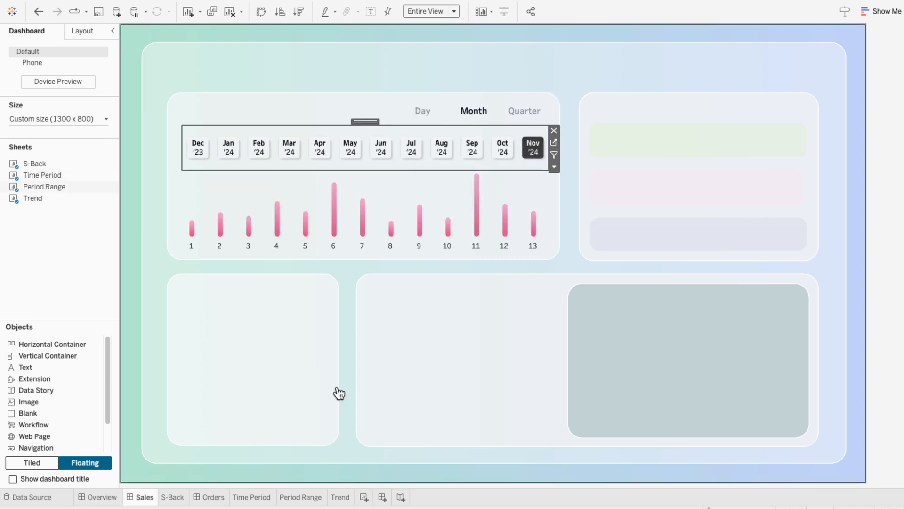
click(304, 497)
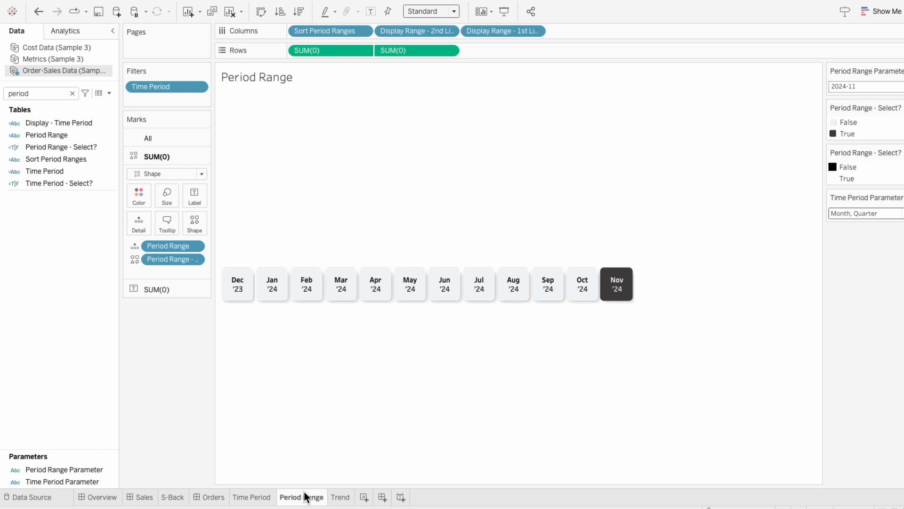
Edit the Period Range calculation so the Day condition's lower-bound comparison uses DATE([Order Date]).
right_click(68, 136)
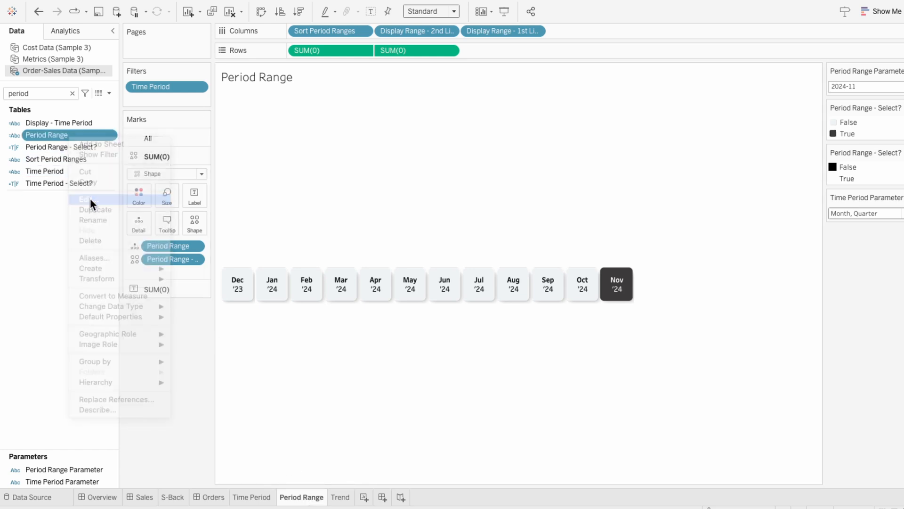
click(90, 199)
drag(209, 107, 246, 105)
drag(358, 327, 267, 329)
click(178, 106)
text(DATE()
key(Right)
key(Right)
key(Right)
key(Right)
key(Right)
key(Right)
key(Right)
key(Right)
key(Right)
key(Right)
text())
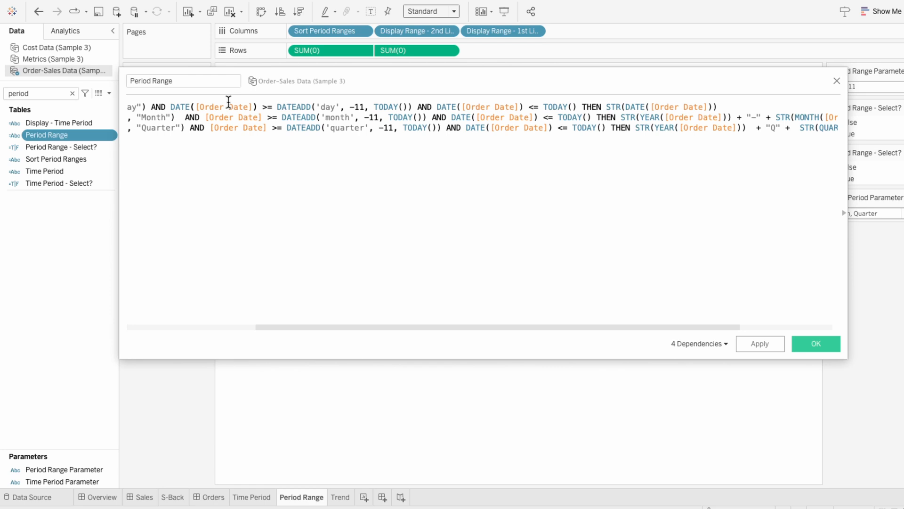
Replace [Order Date] with DATE([Order Date]) in the lower-bound comparisons of the Month and Quarter conditions, and save the calculation.
drag(171, 106, 257, 108)
key(super+c)
double_click(234, 118)
key(super+v)
double_click(235, 127)
key(super+v)
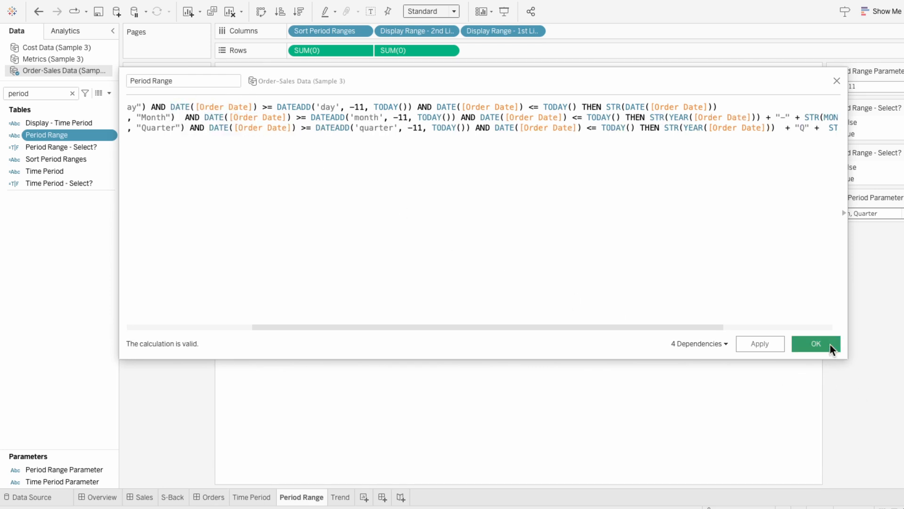
click(830, 343)
On the Sales dashboard, select Oct '24 and reduce the height of the Period Range sheet above the Trend chart.
click(147, 498)
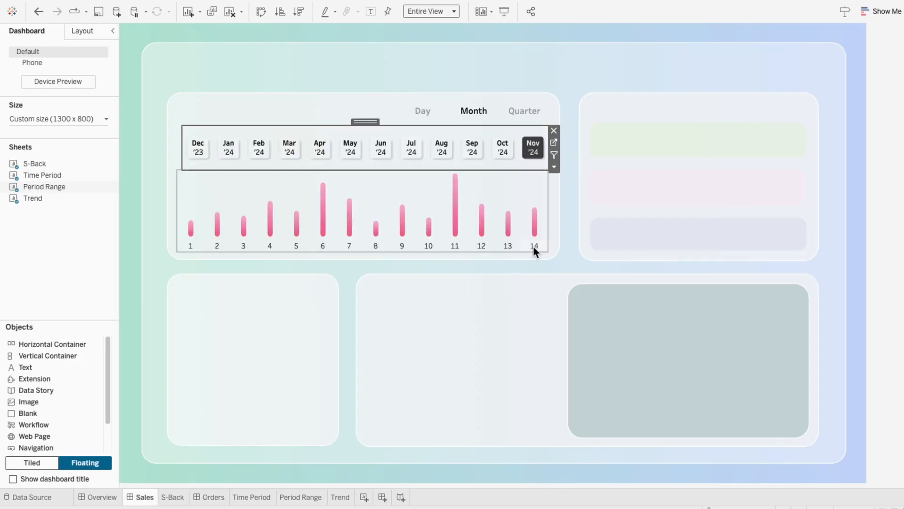
click(503, 151)
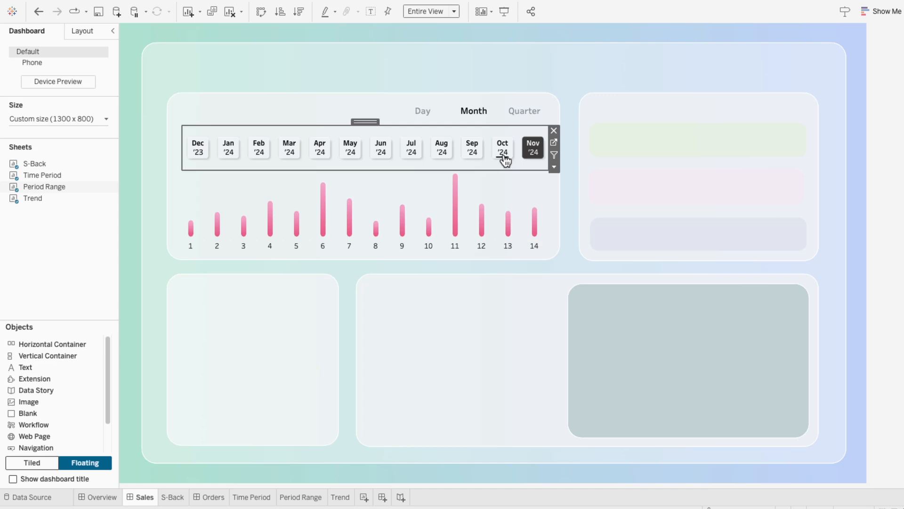
click(496, 172)
drag(499, 168, 498, 156)
click(572, 174)
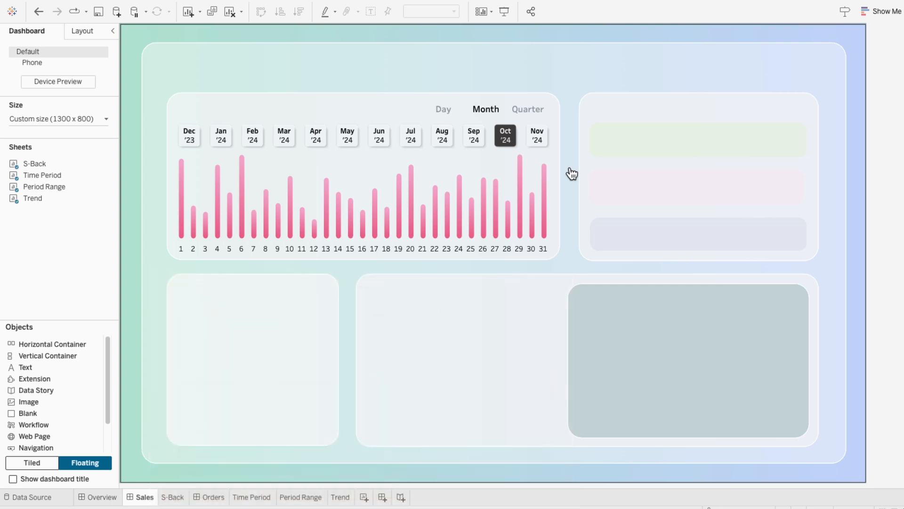
Add a floating text title "Trend" in black Tableau Regular, size 14, at the upper-left corner of the chart card.
drag(38, 368, 290, 200)
text(Trend)
click(378, 185)
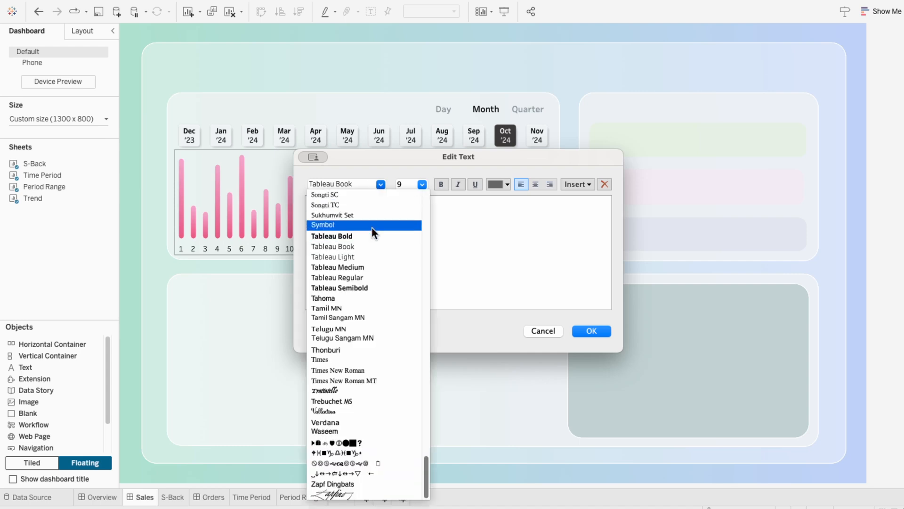
click(375, 277)
click(422, 184)
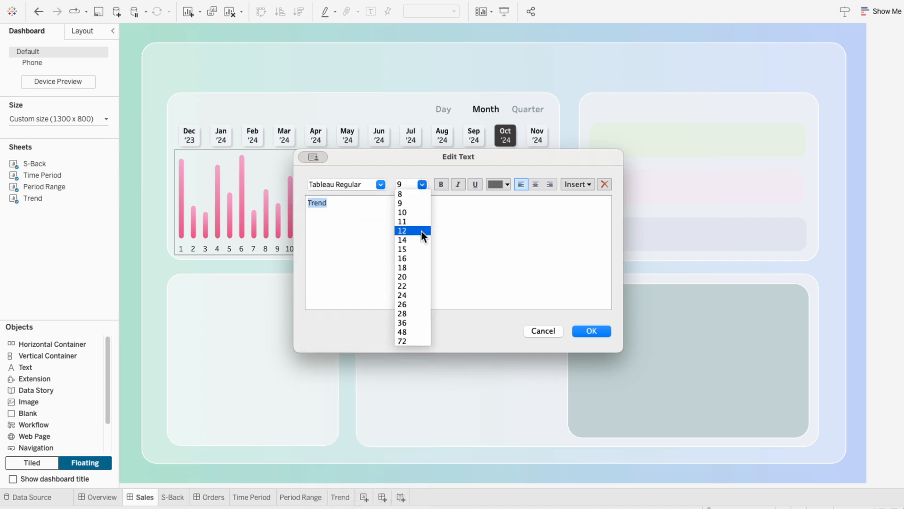
click(422, 240)
click(507, 184)
click(493, 200)
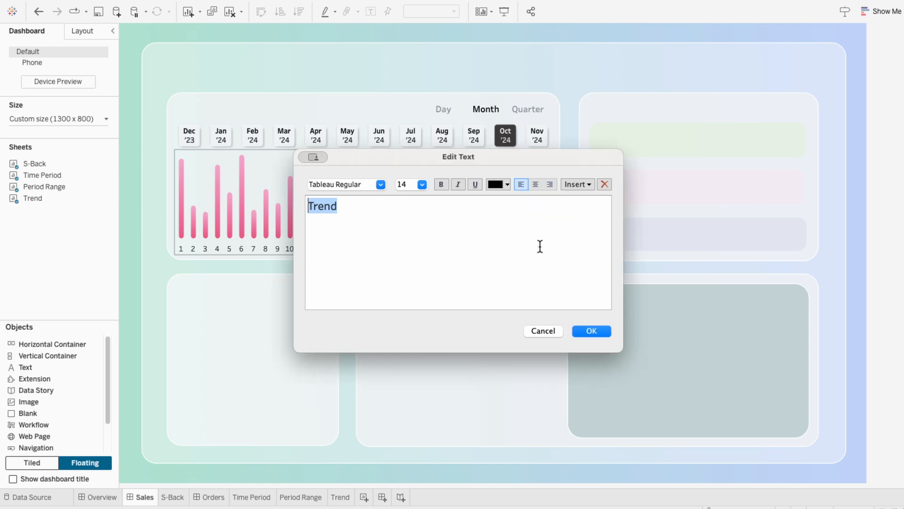
click(591, 331)
drag(357, 211, 211, 92)
click(881, 180)
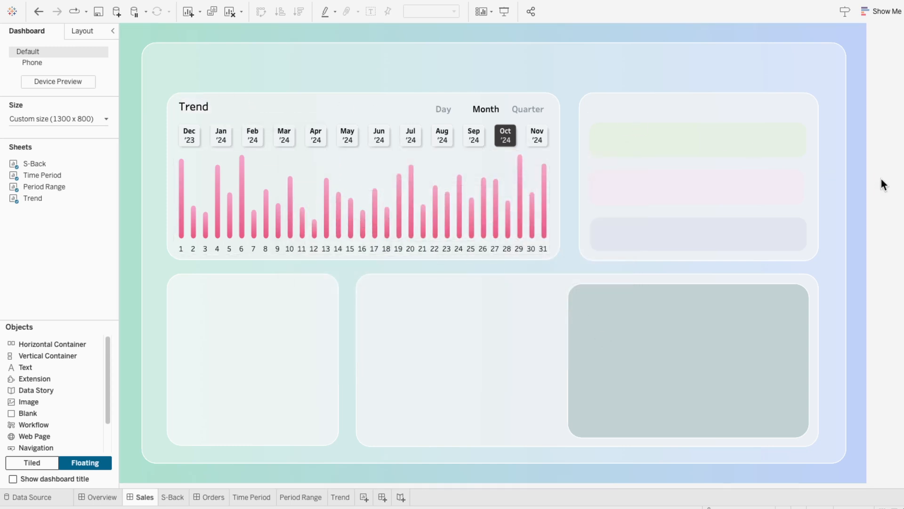
Present the dashboard and check the Trend chart for Tue 12 under Day, Q3 '24 under Quarter and Oct '24 under Month.
click(504, 11)
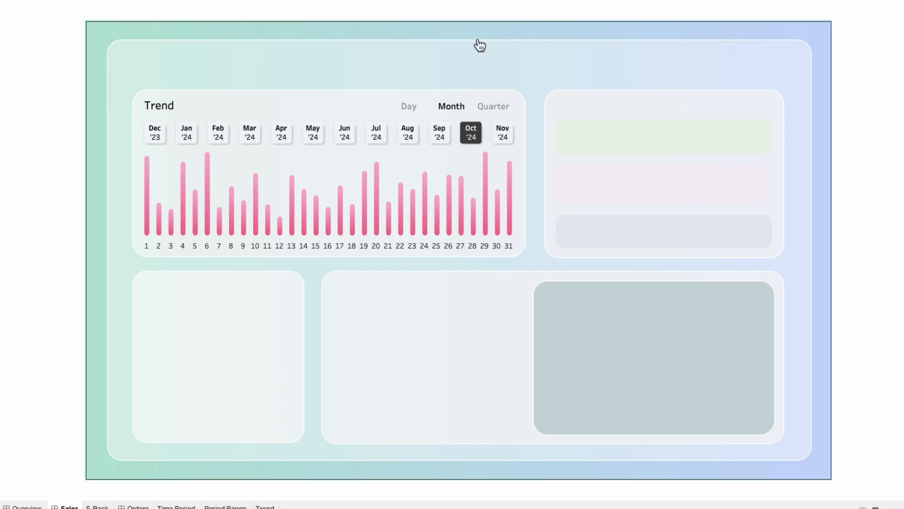
click(409, 117)
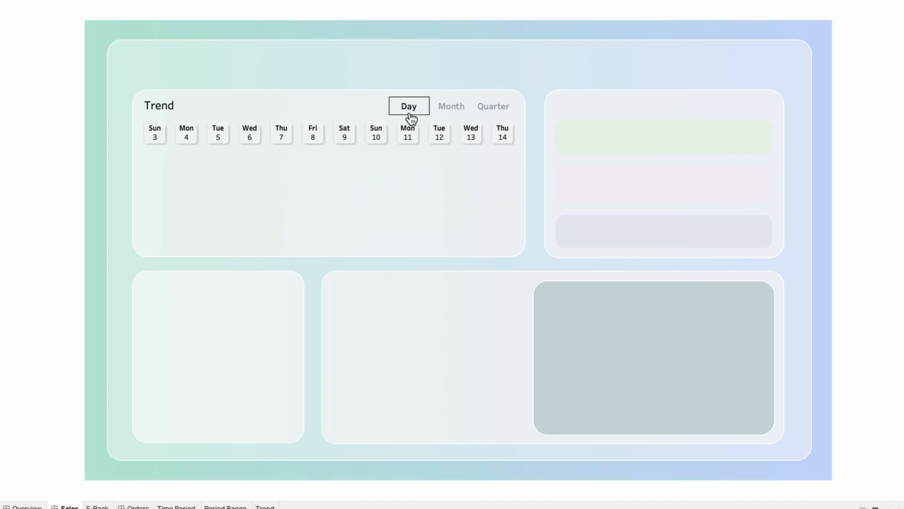
click(437, 137)
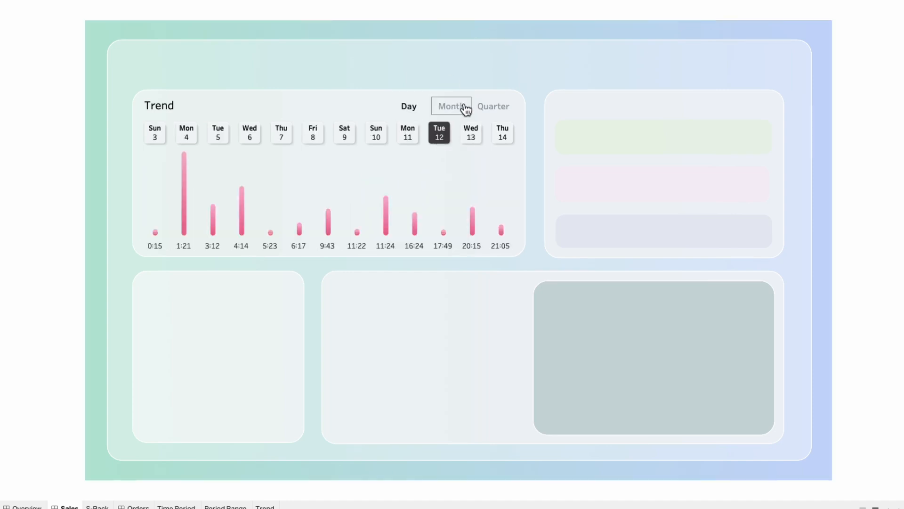
click(481, 106)
click(477, 135)
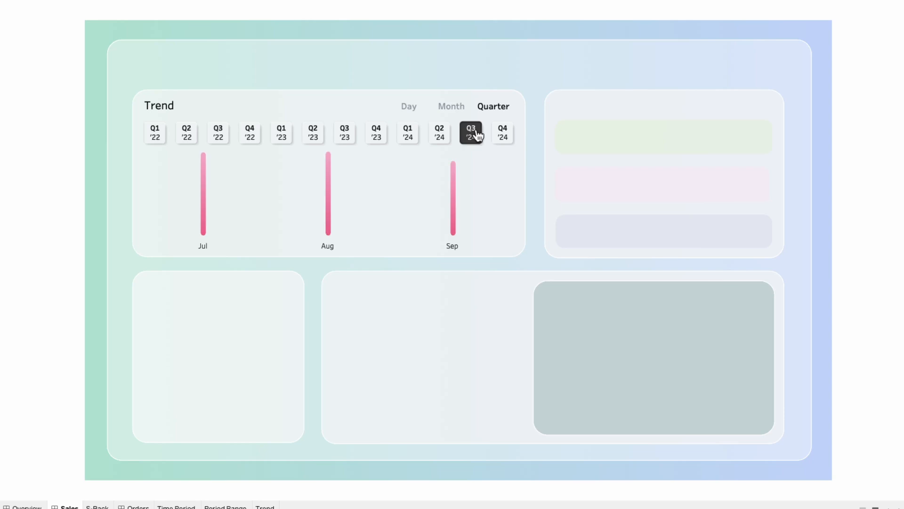
click(455, 107)
click(474, 136)
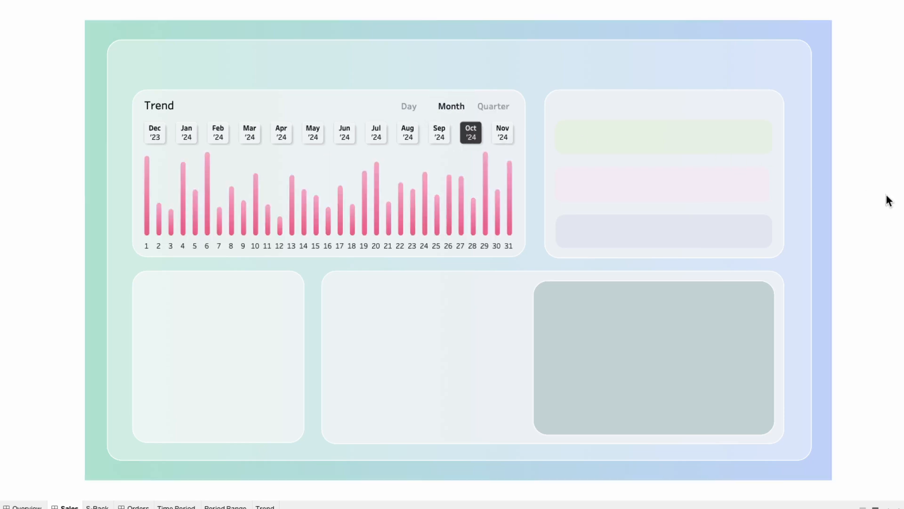